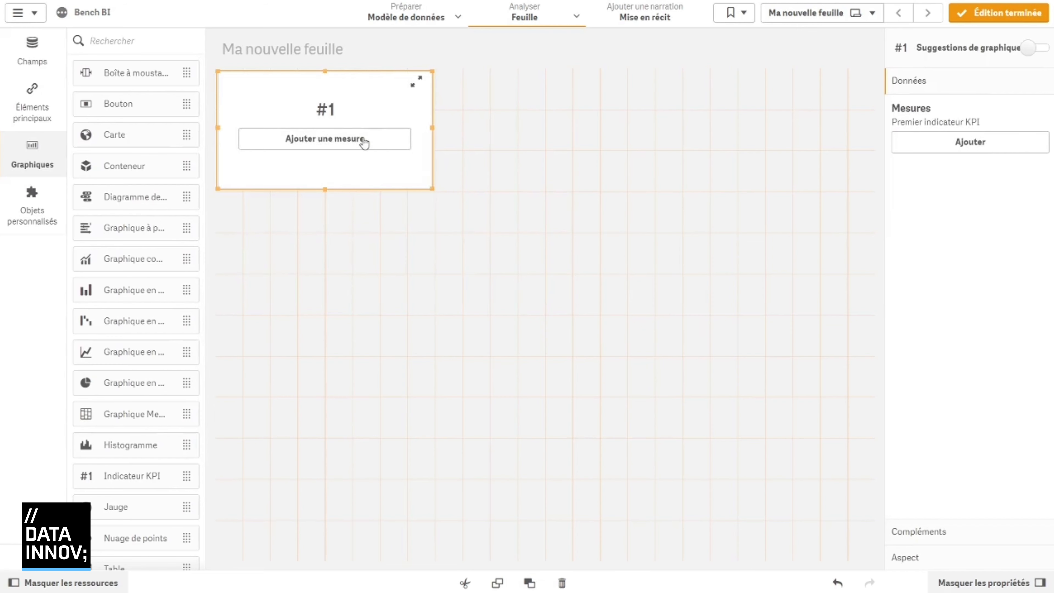
Add the Sum aggregation of the SalesAmount field as the KPI's first measure.
click(365, 139)
text(amount)
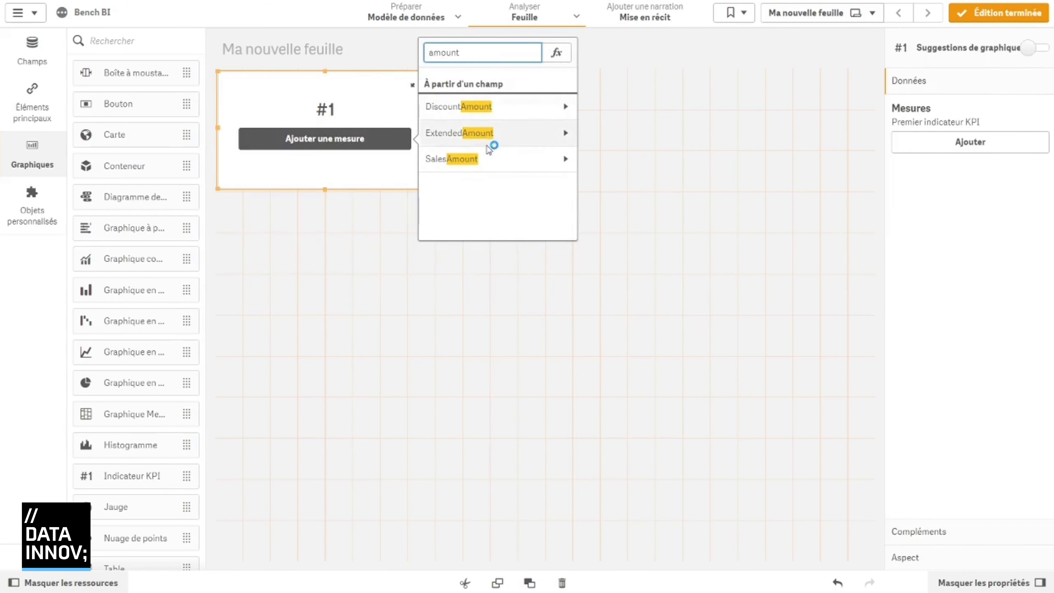
click(488, 157)
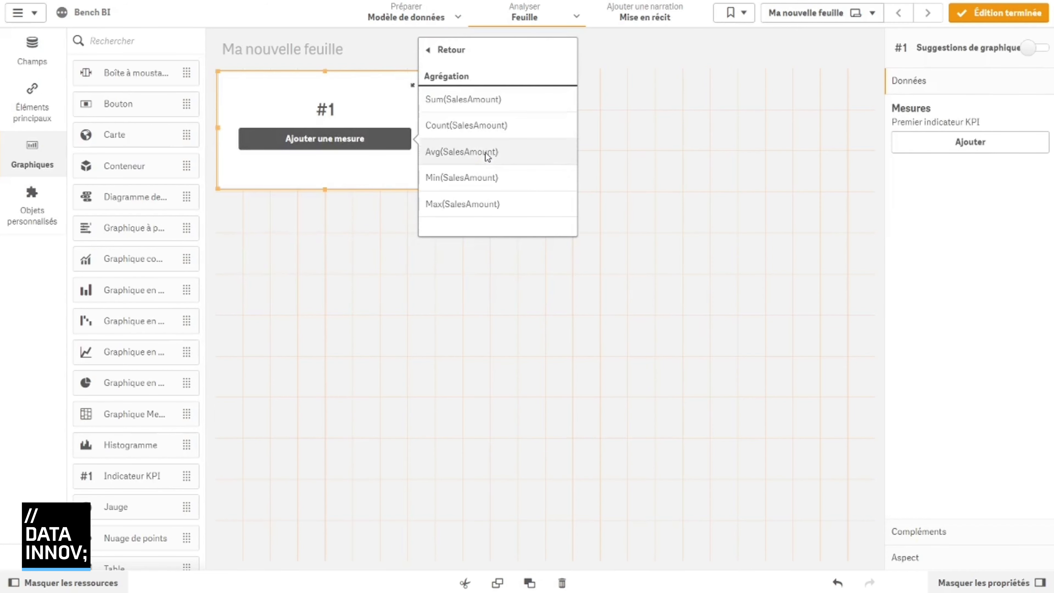
click(496, 101)
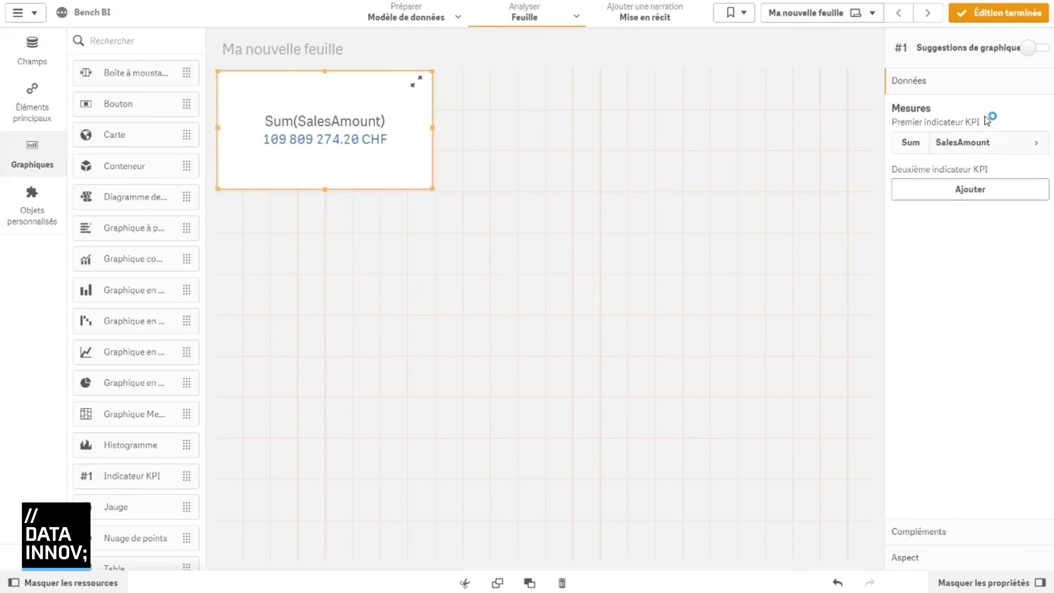
Label the KPI measure CA, save it as a master measure, and reduce the KPI object's height by one grid row.
click(986, 142)
click(955, 224)
text(CA)
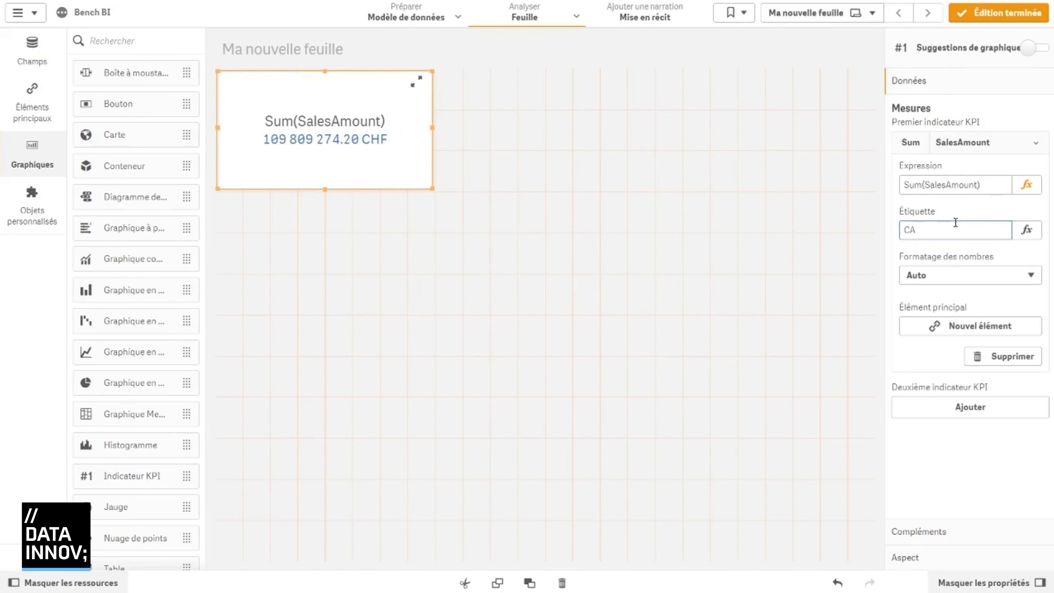
click(967, 324)
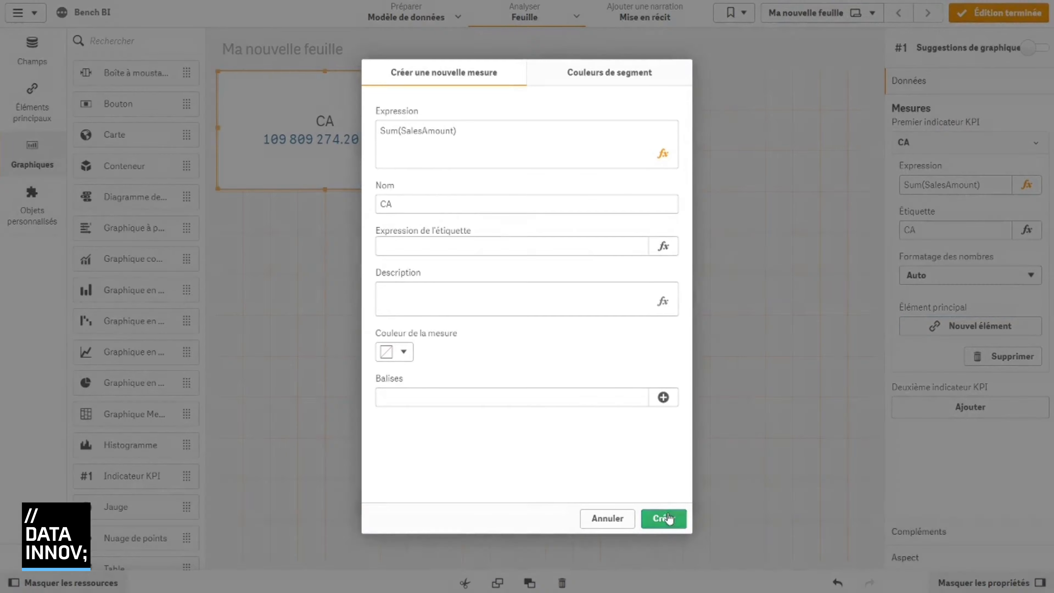
click(664, 519)
drag(432, 189, 429, 158)
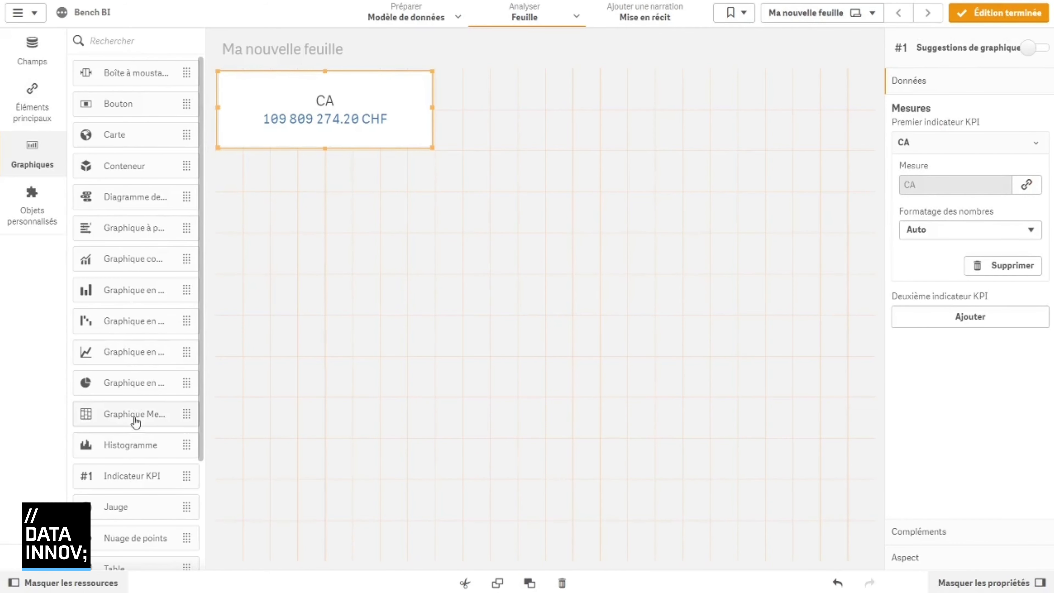
Insert a map beside the KPI and extend it to the sheet's outer edge, down to about mid-height.
scroll(136, 424, down, 3)
scroll(135, 424, up, 3)
drag(134, 139, 887, 350)
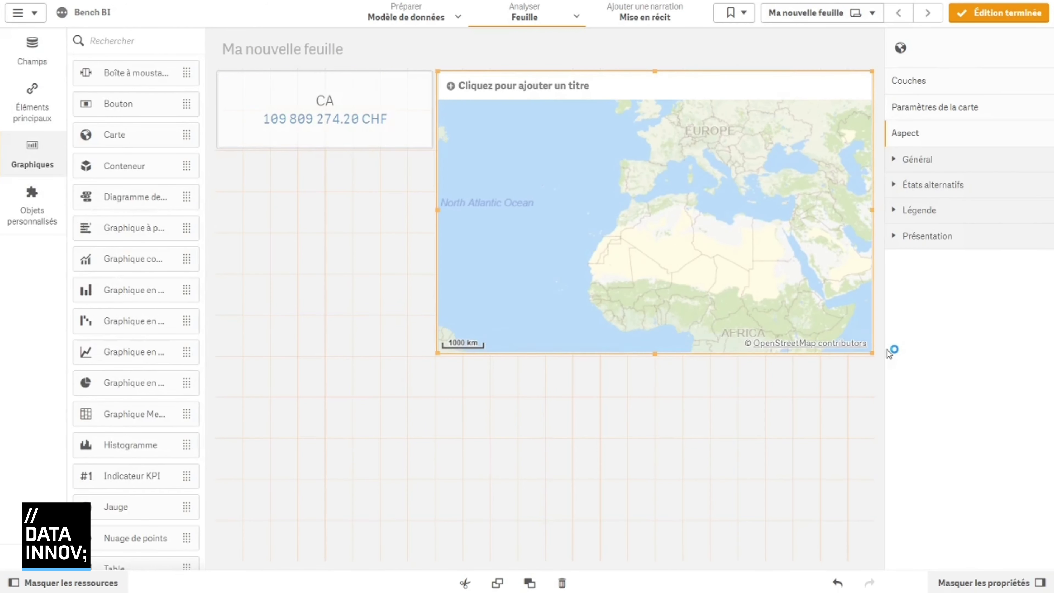
Add an area layer (Couche de zones) to the map with SalesTerritoryCountry as its zone dimension.
click(916, 93)
click(941, 184)
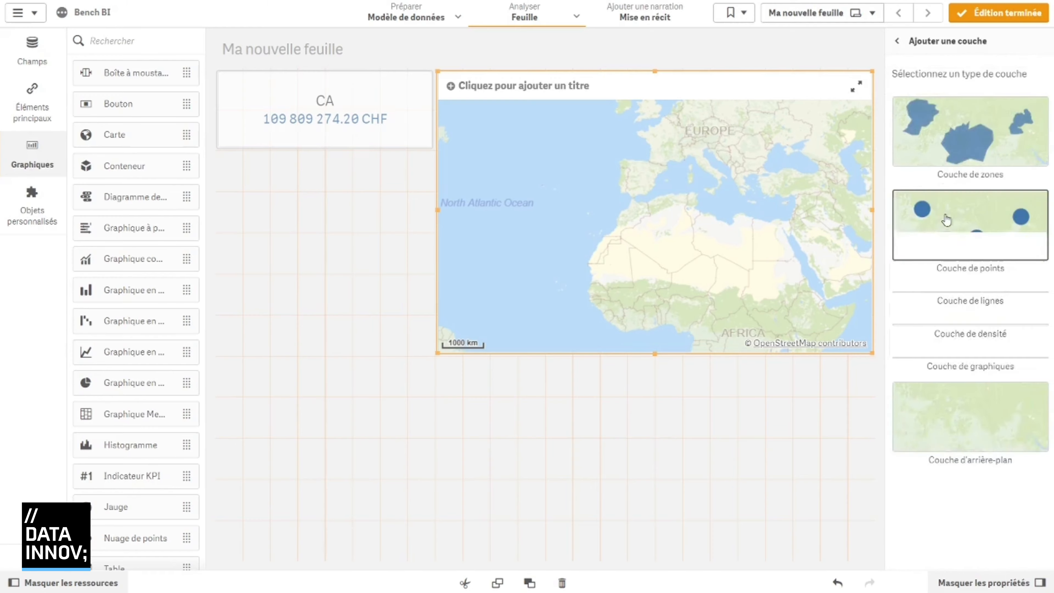
click(943, 177)
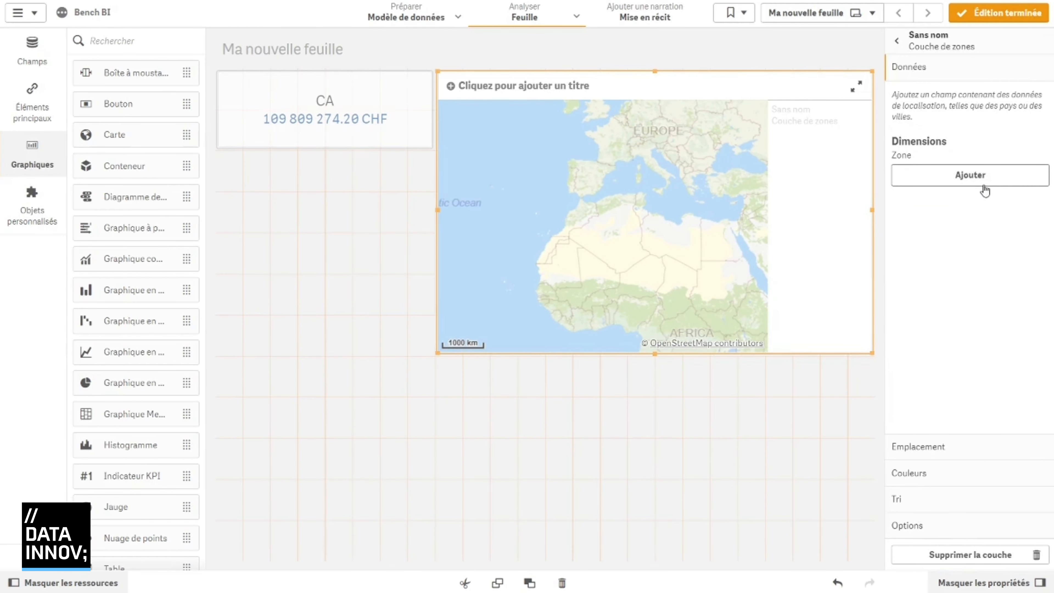
click(961, 176)
text(countr)
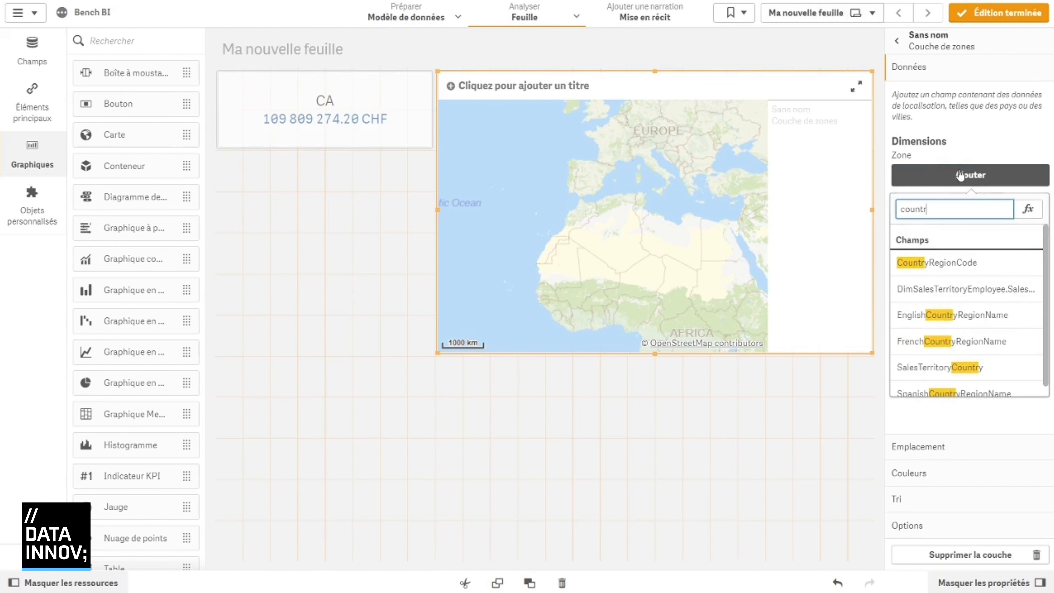
scroll(973, 324, down, 1)
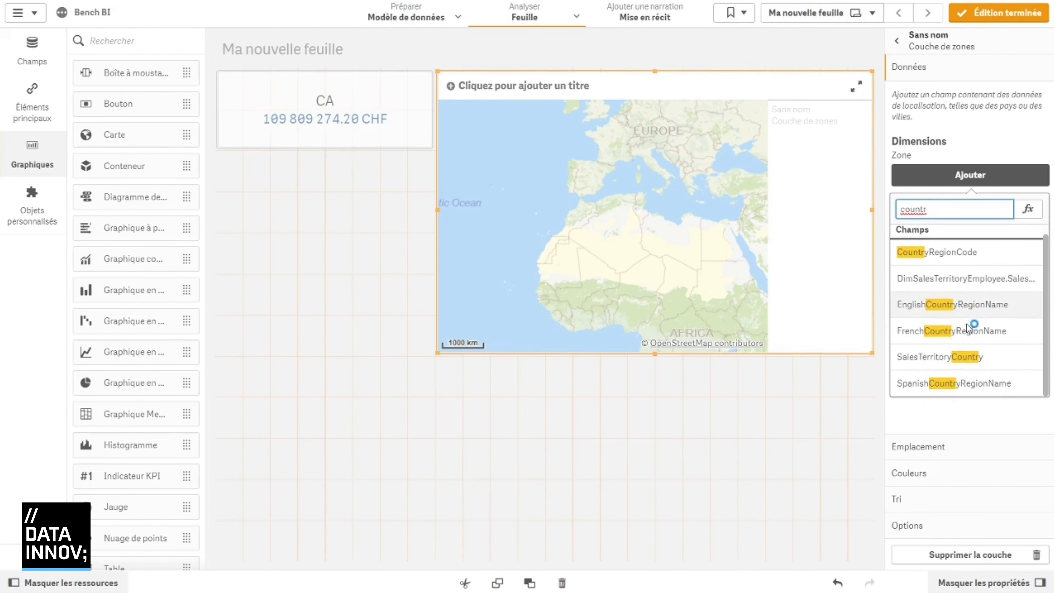
click(959, 357)
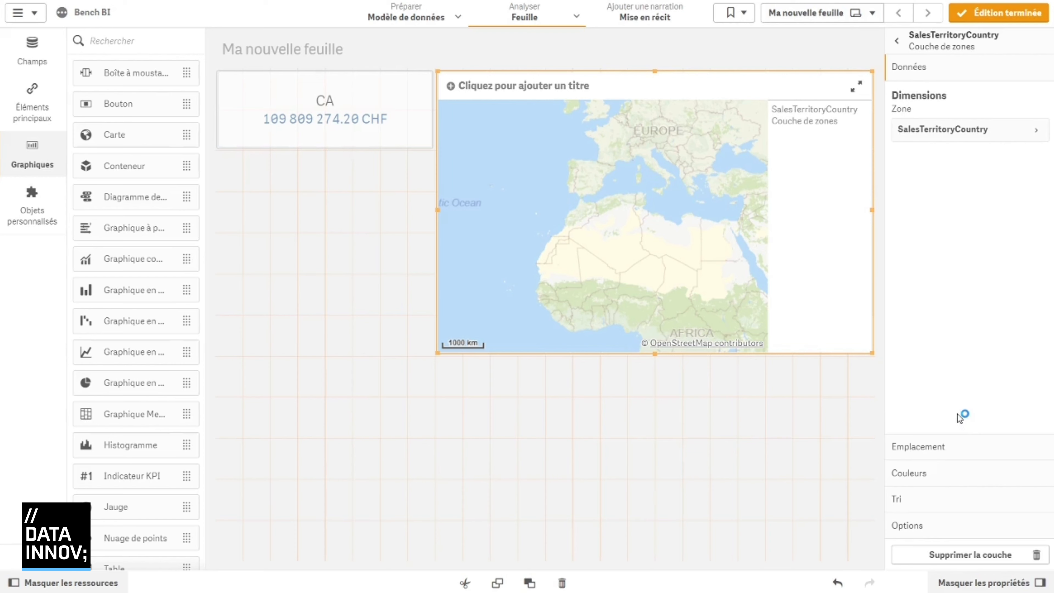
Colour the map's area layer by measure, using the master measure CA.
click(934, 474)
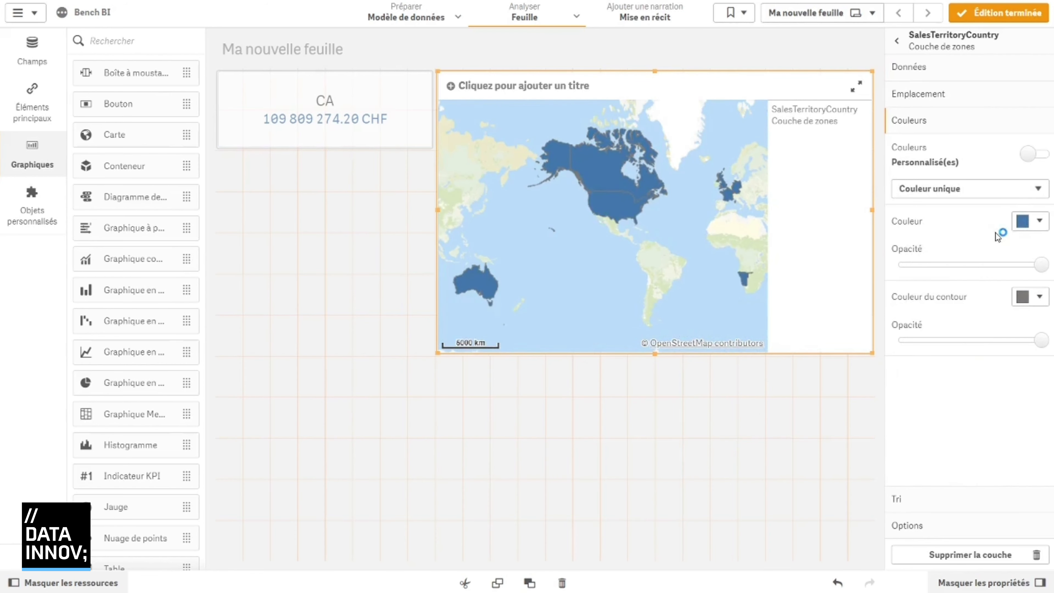
click(971, 189)
click(930, 229)
click(1028, 234)
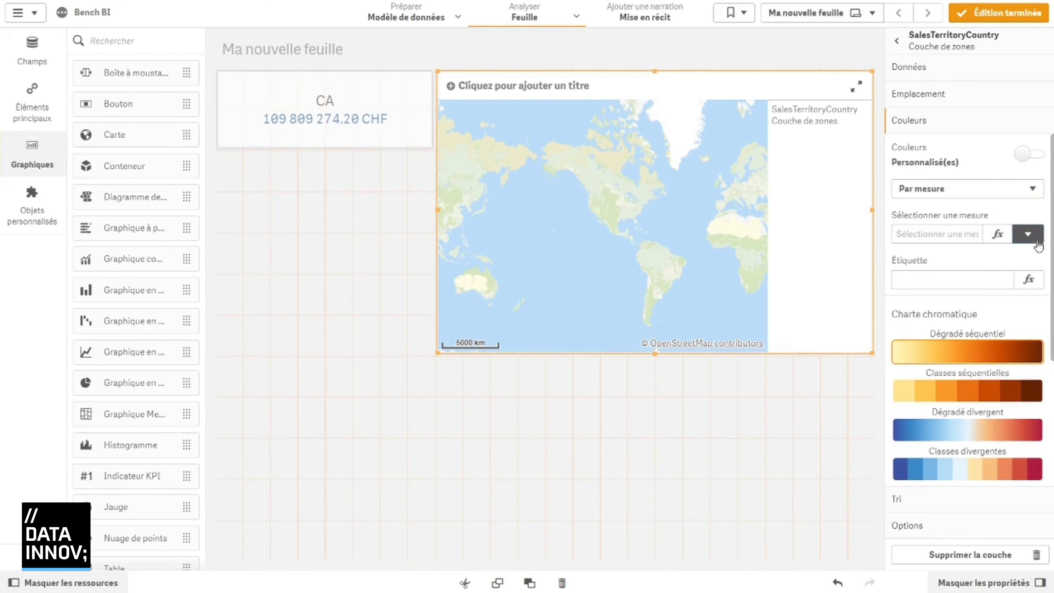
click(937, 320)
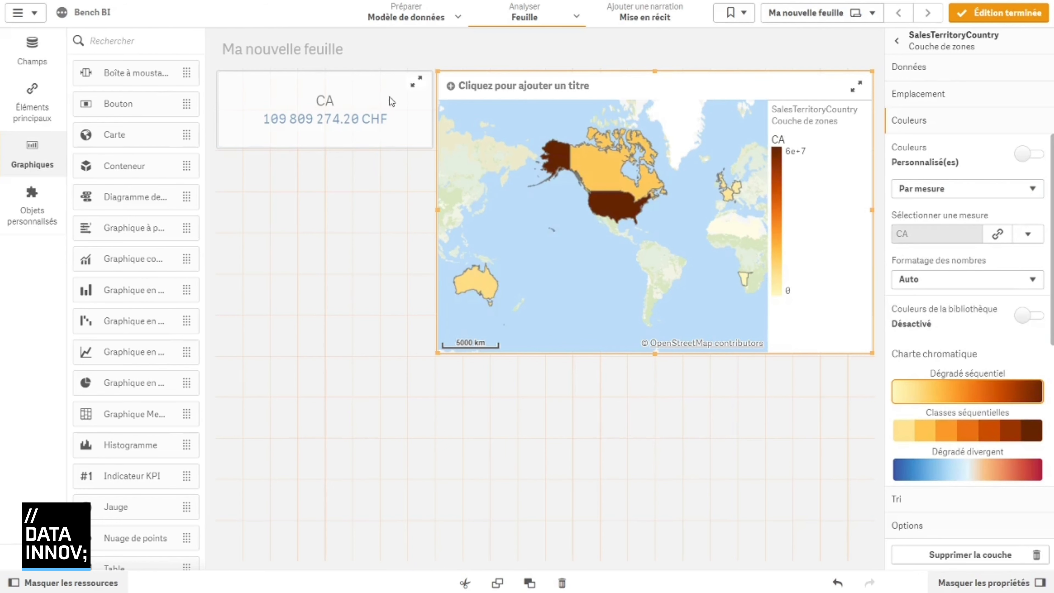
Format the layer's colour measure as Nombre with the 1 000 pattern and apply the Classes séquentielles colour scheme.
click(954, 279)
click(917, 306)
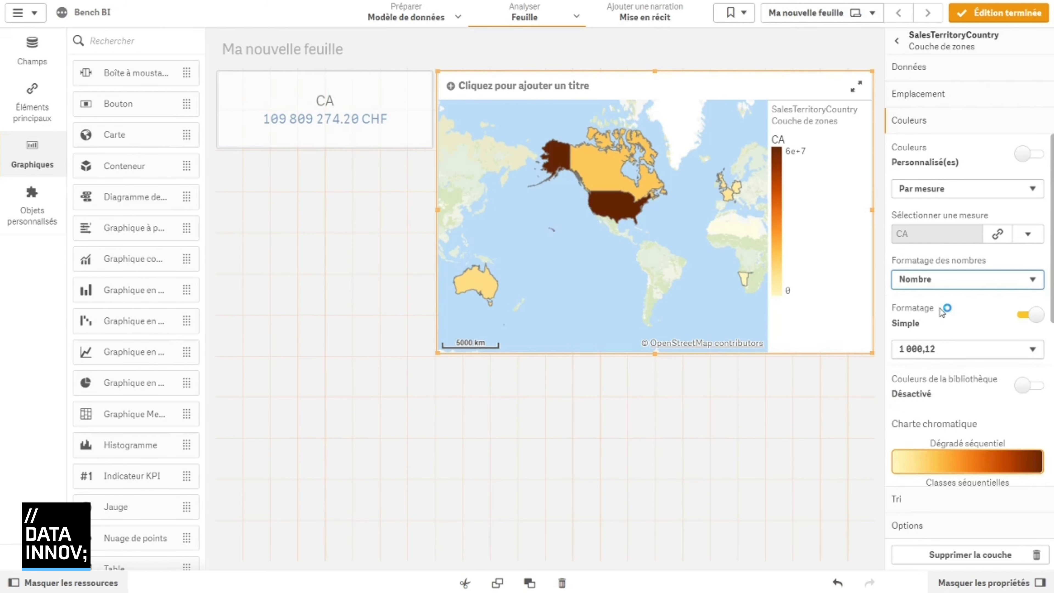
click(980, 350)
click(953, 367)
scroll(953, 368, down, 5)
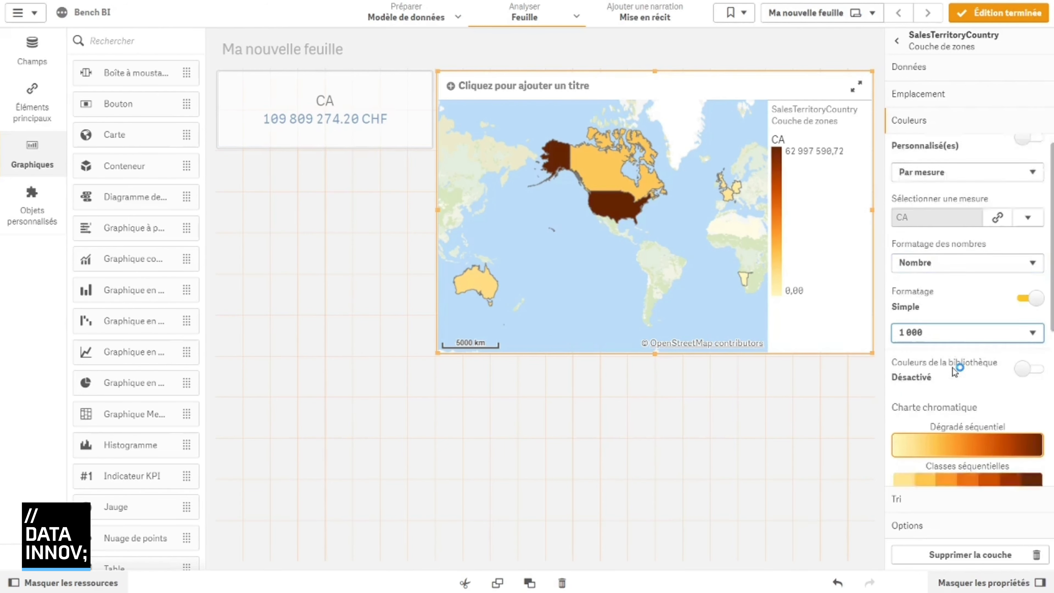
click(967, 298)
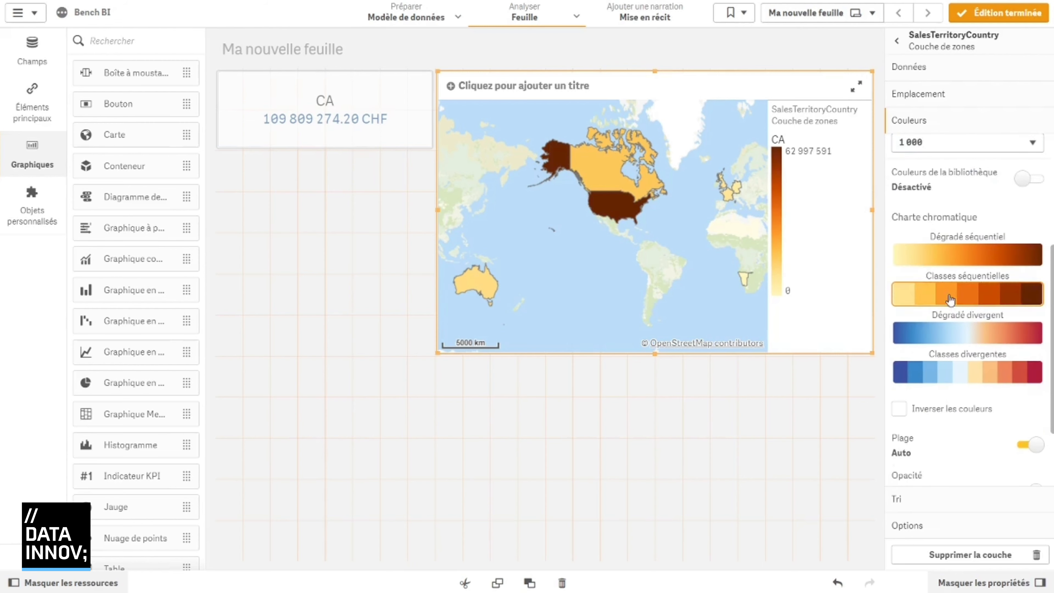
Label the map layer's country dimension Pays and title the map "CA par territoire".
scroll(968, 245, up, 5)
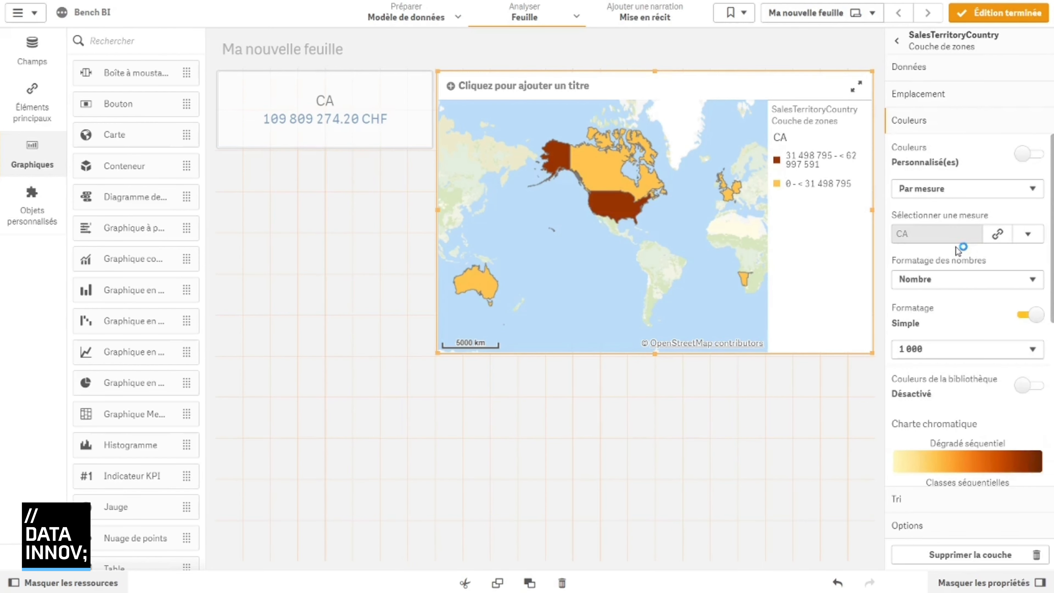
click(955, 69)
click(952, 129)
click(950, 216)
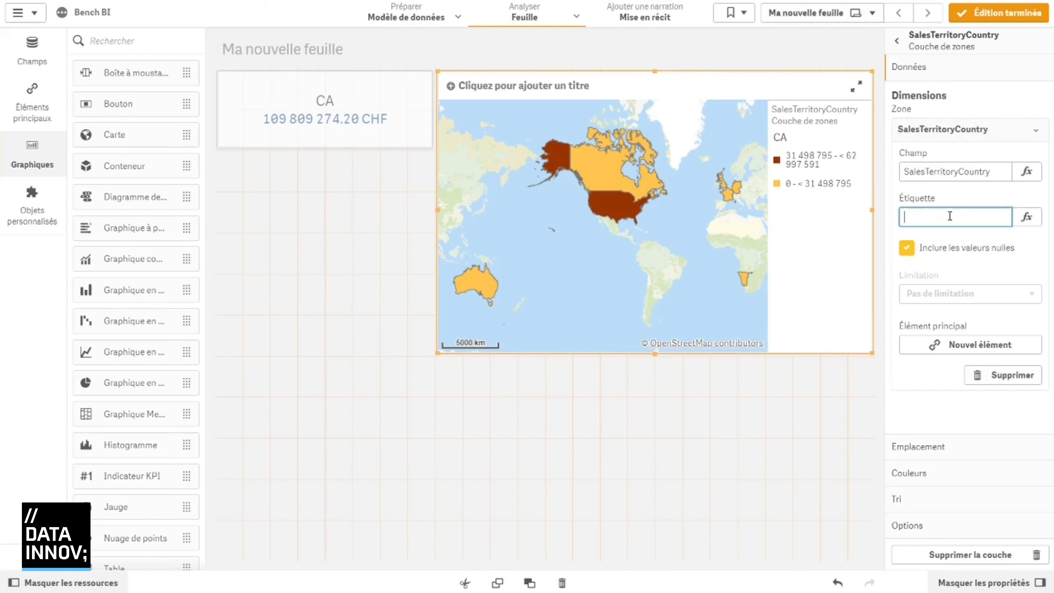
key(Return)
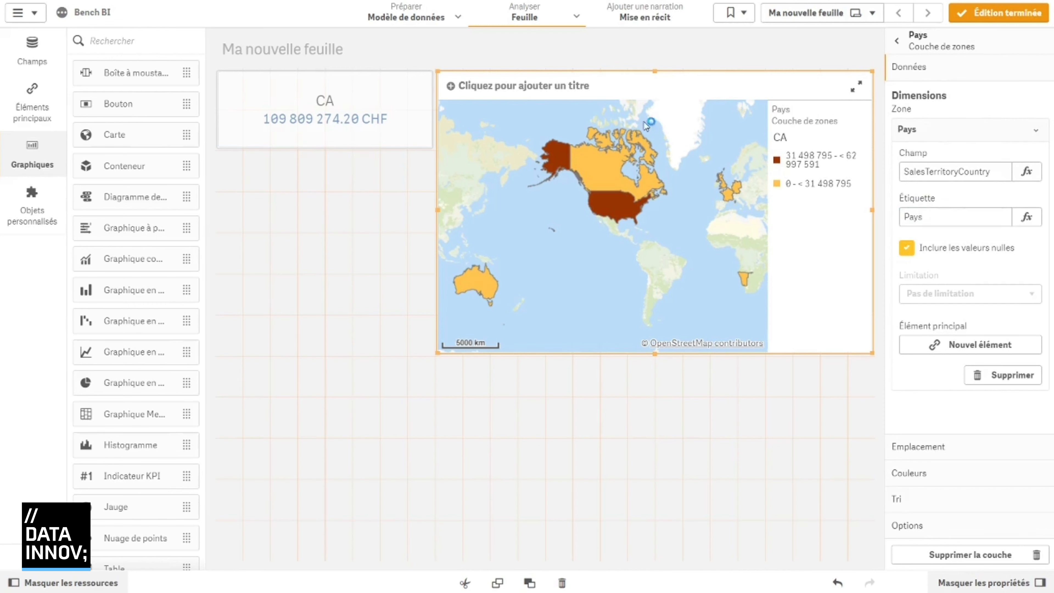
click(563, 80)
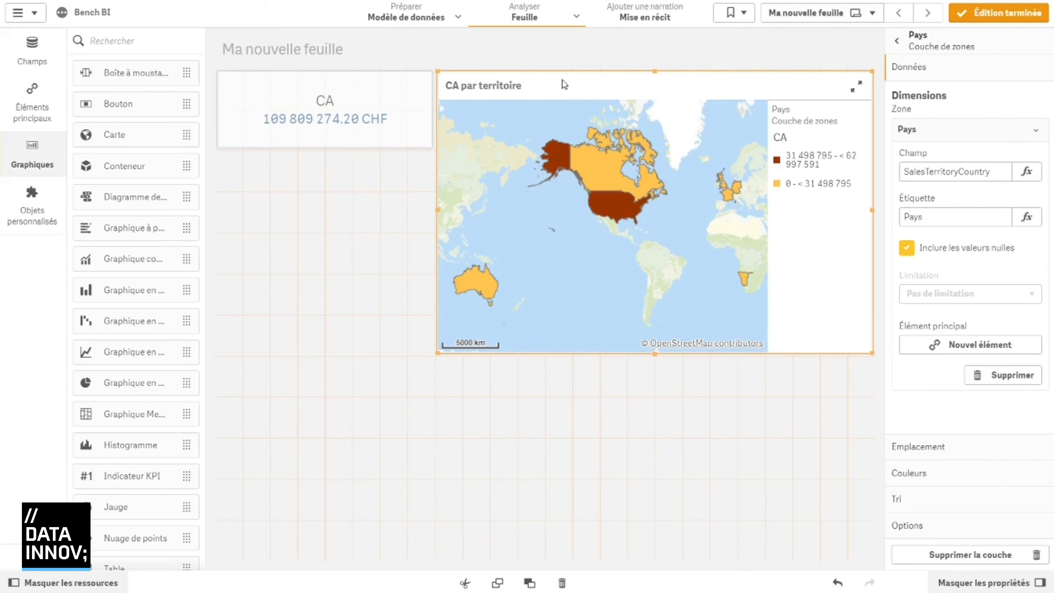
click(375, 234)
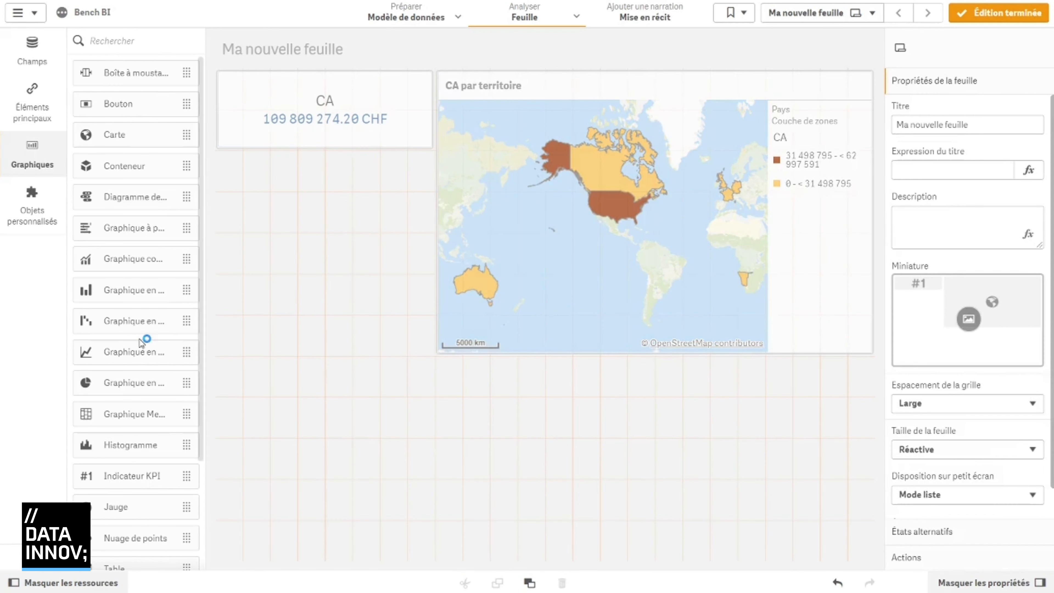
Insert a bar chart below the KPI with EmailAddress as dimension and CA as measure.
drag(117, 289, 432, 394)
click(343, 273)
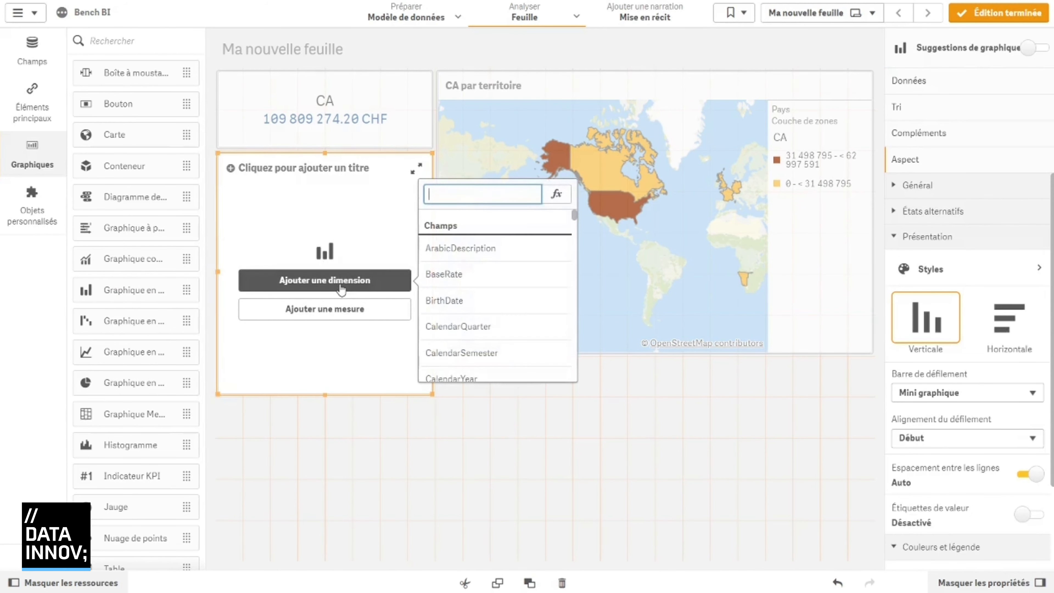
text(email)
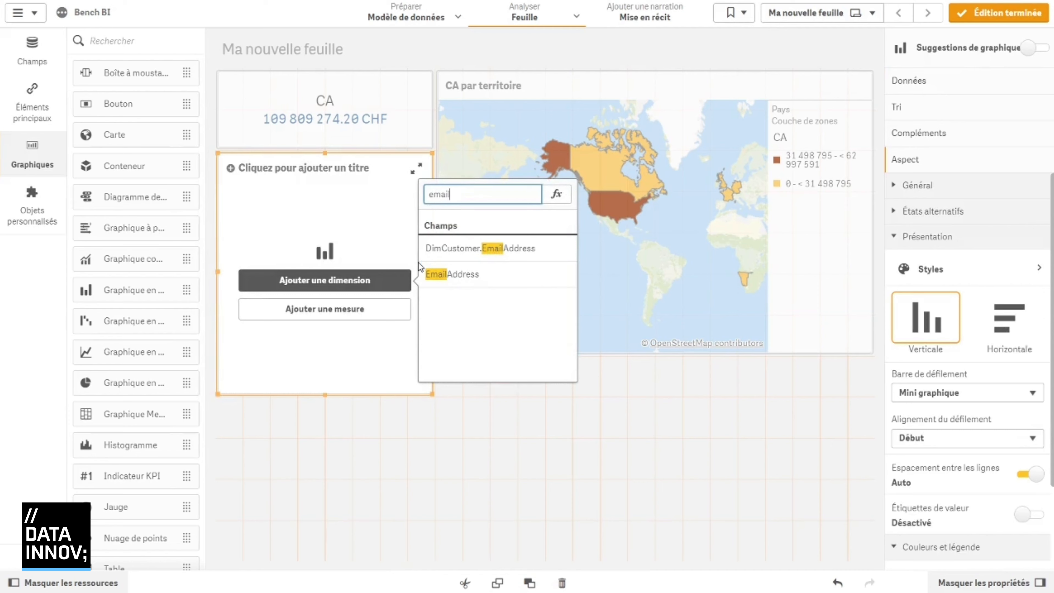
click(477, 275)
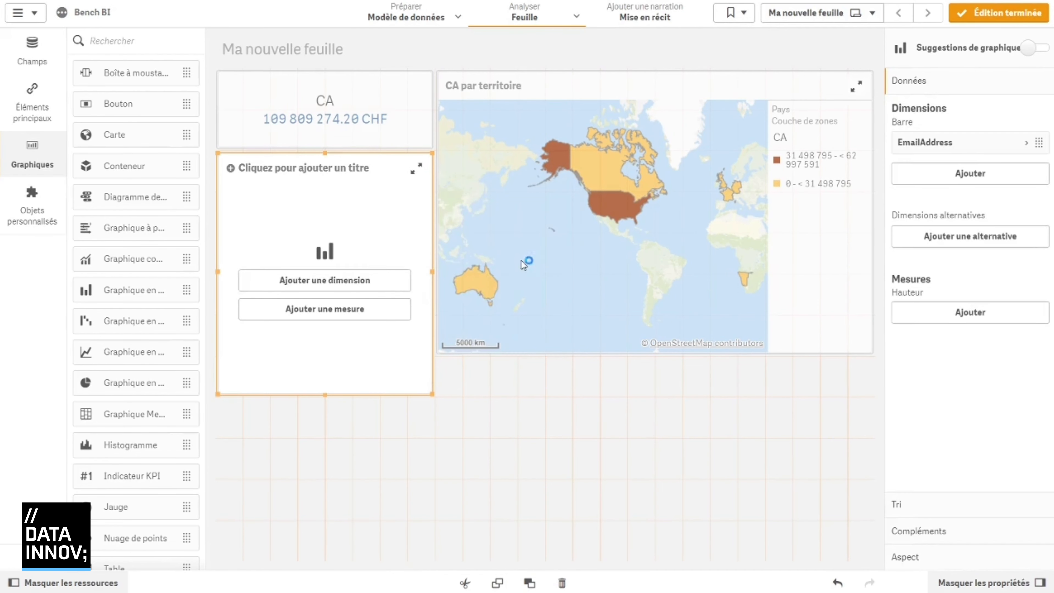
click(353, 321)
click(487, 278)
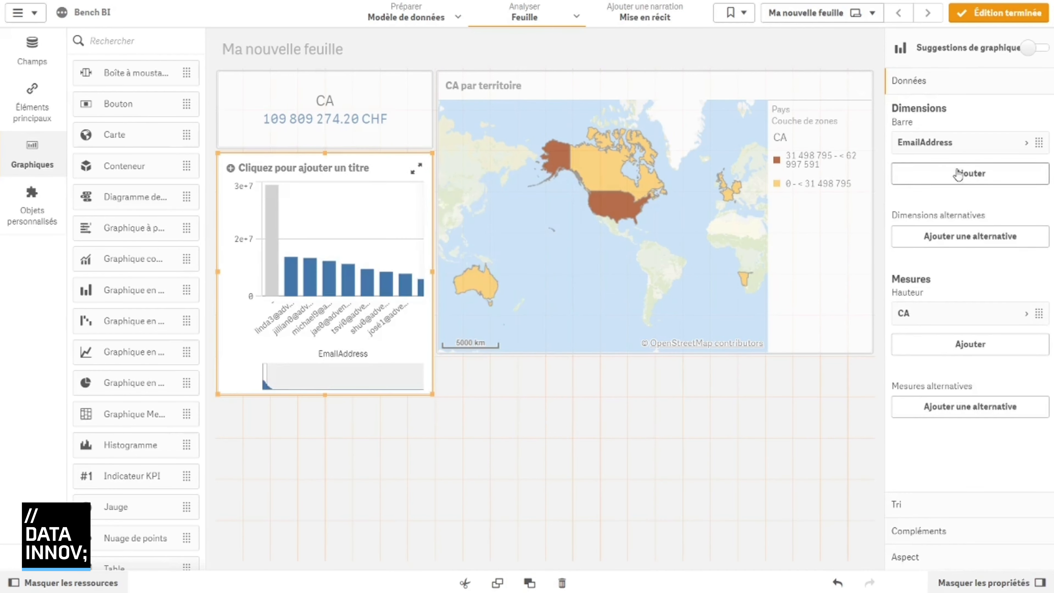
Label the bar chart's EmailAddress dimension Employé.
click(950, 143)
click(975, 235)
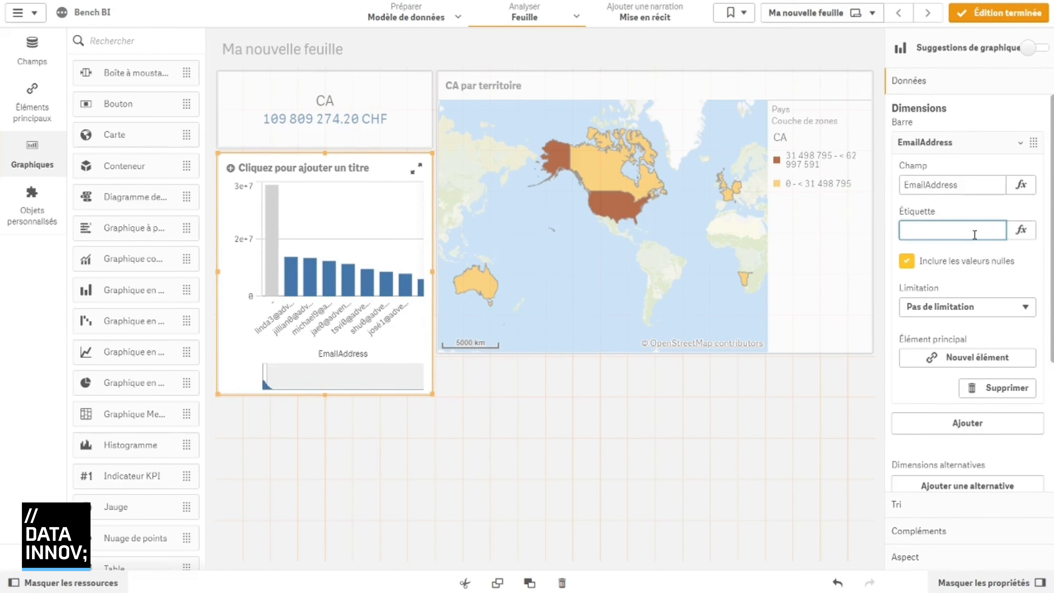
key(Return)
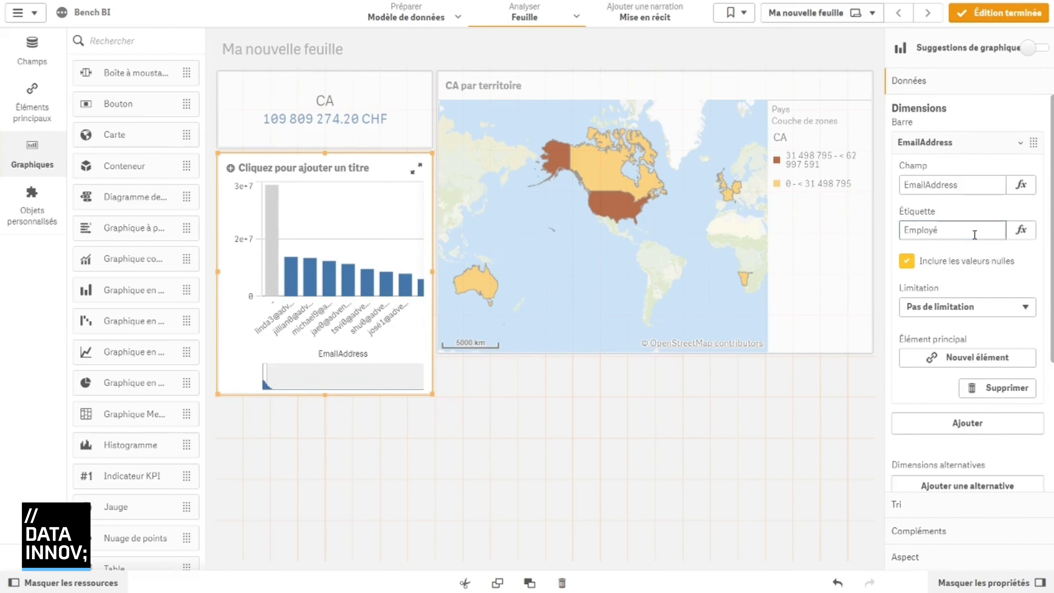
Limit the Employé dimension to a fixed number of the top 10, without showing others or including null values.
click(956, 306)
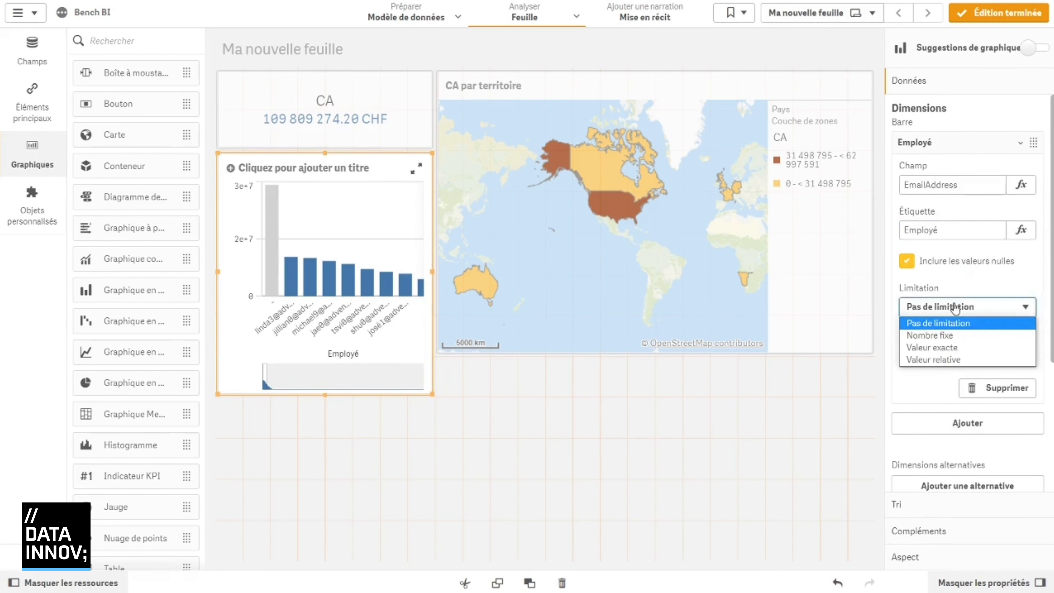
click(938, 335)
click(954, 372)
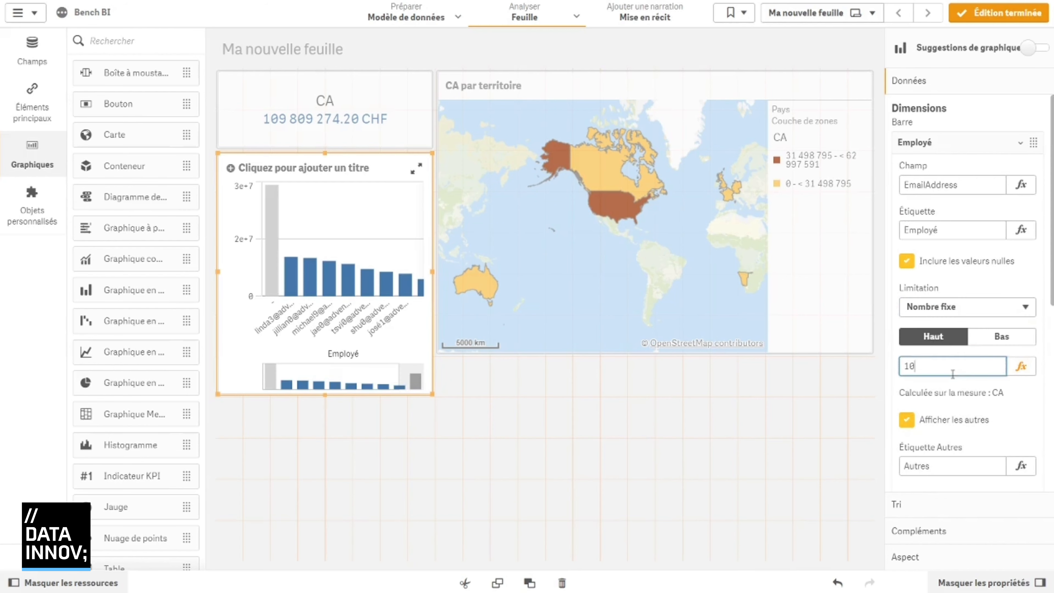
click(947, 424)
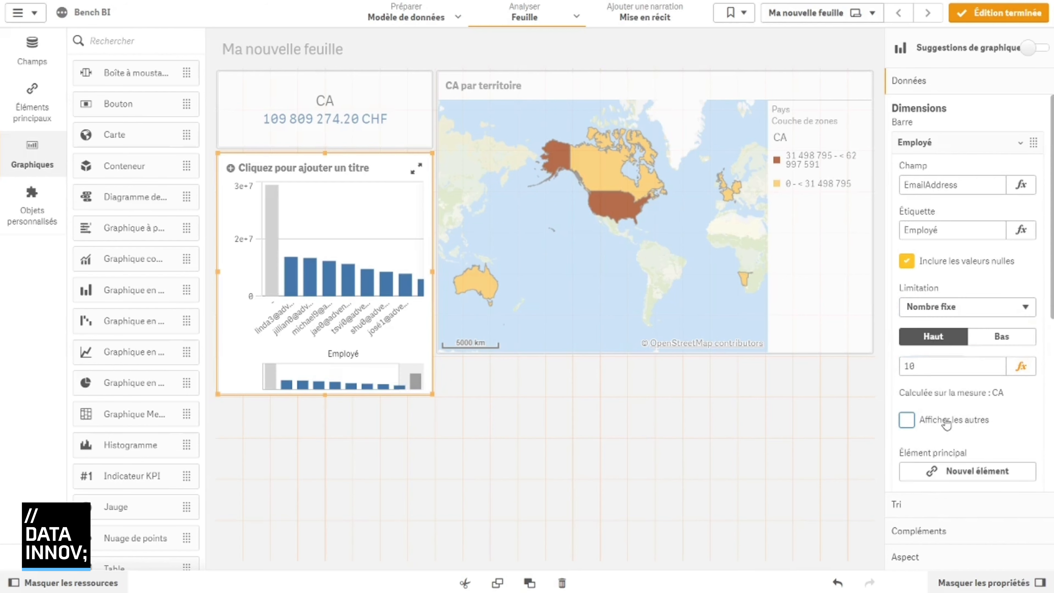
click(960, 263)
click(965, 145)
Set the bar chart's orientation to horizontal and its scroll bar to Aucune.
click(938, 309)
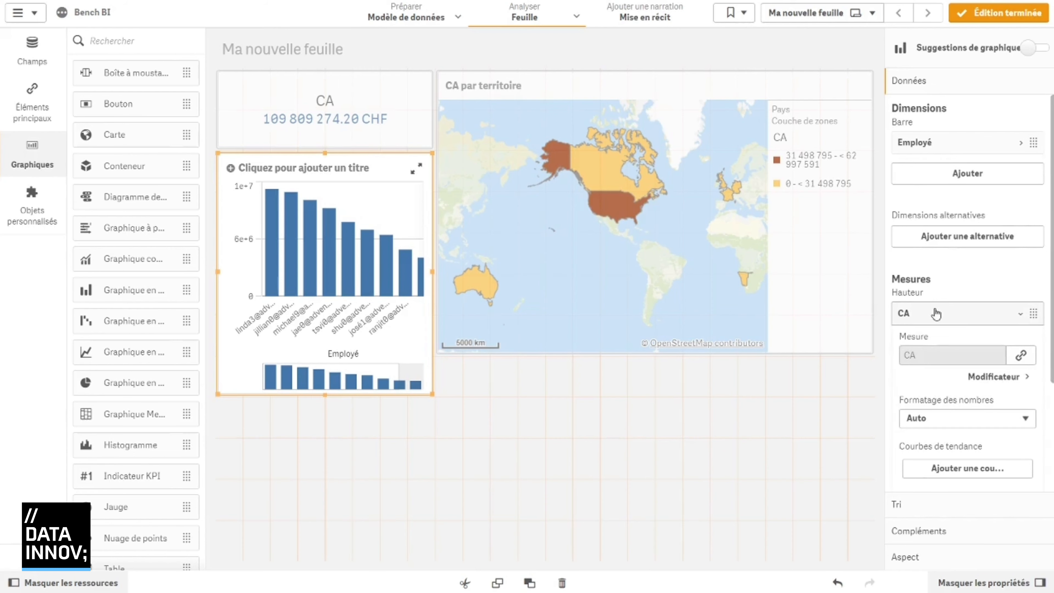
click(936, 314)
click(922, 557)
scroll(967, 424, down, 2)
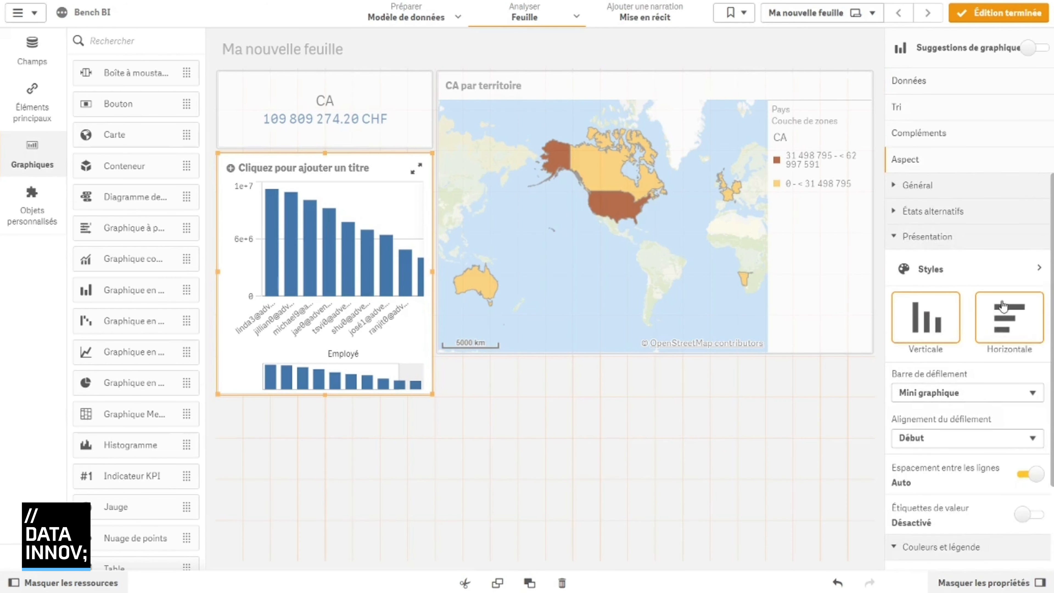
click(1009, 317)
click(943, 392)
click(934, 434)
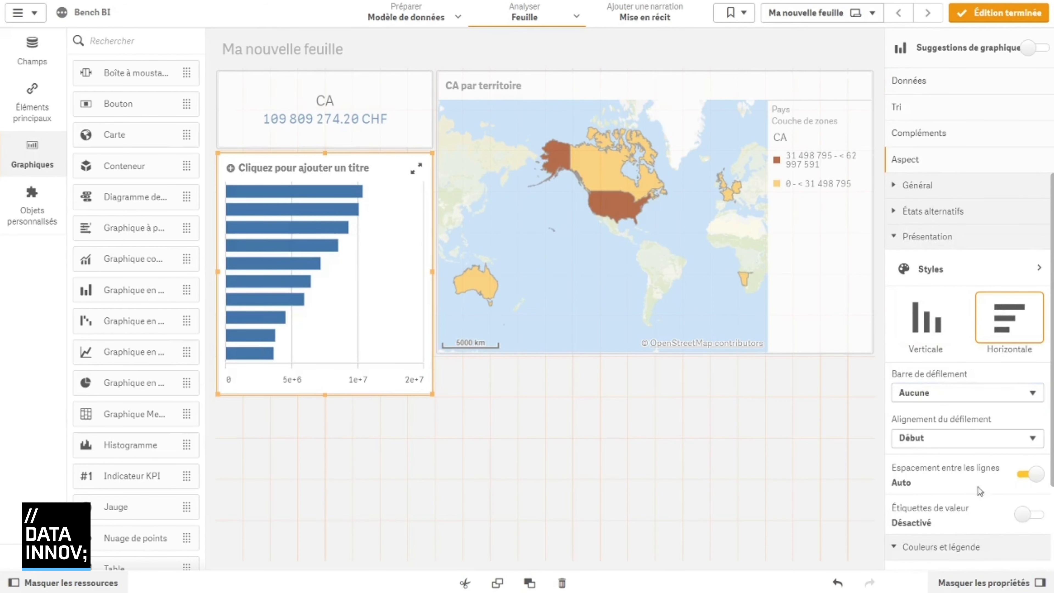
Turn on value labels for the employee bar chart and colour its bars by measure (Par mesure).
click(1025, 515)
scroll(950, 487, down, 2)
click(988, 485)
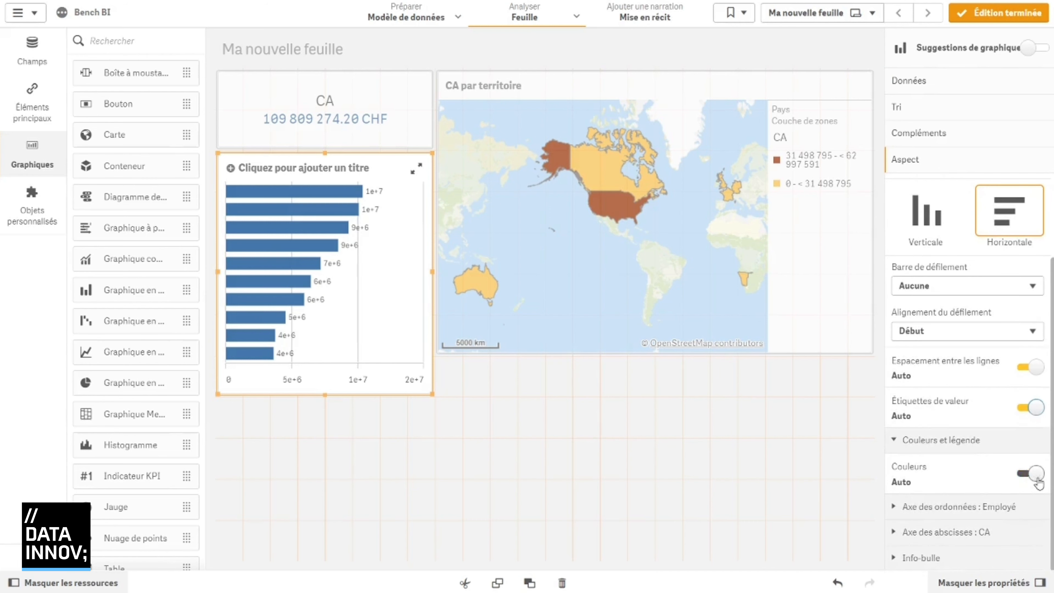
click(980, 517)
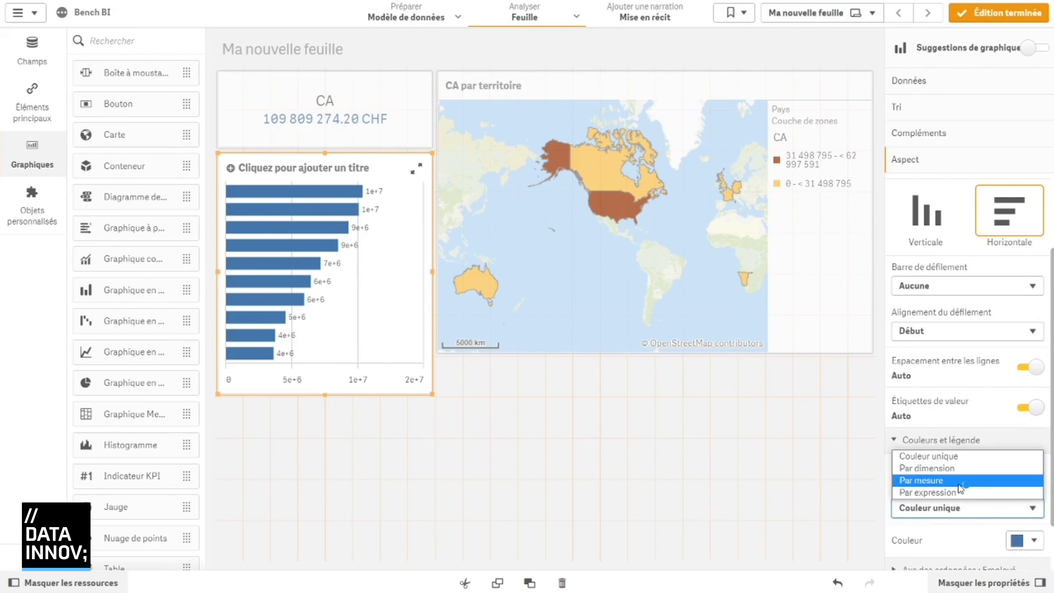
click(930, 481)
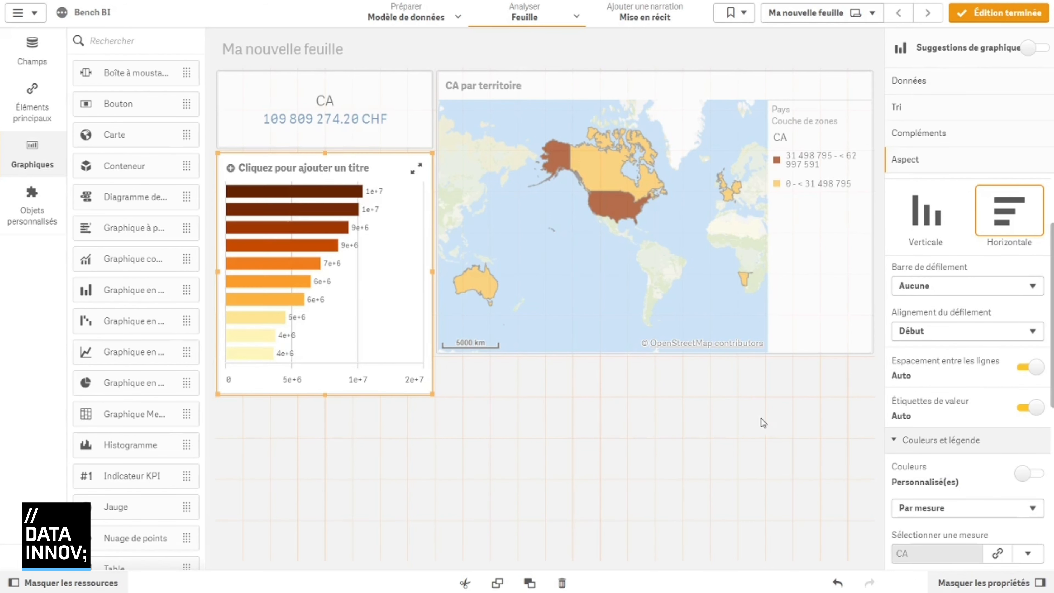
Title the employee bar chart TOP 10 Employés and format its CA measure as Nombre with the 1 000 pattern.
click(326, 168)
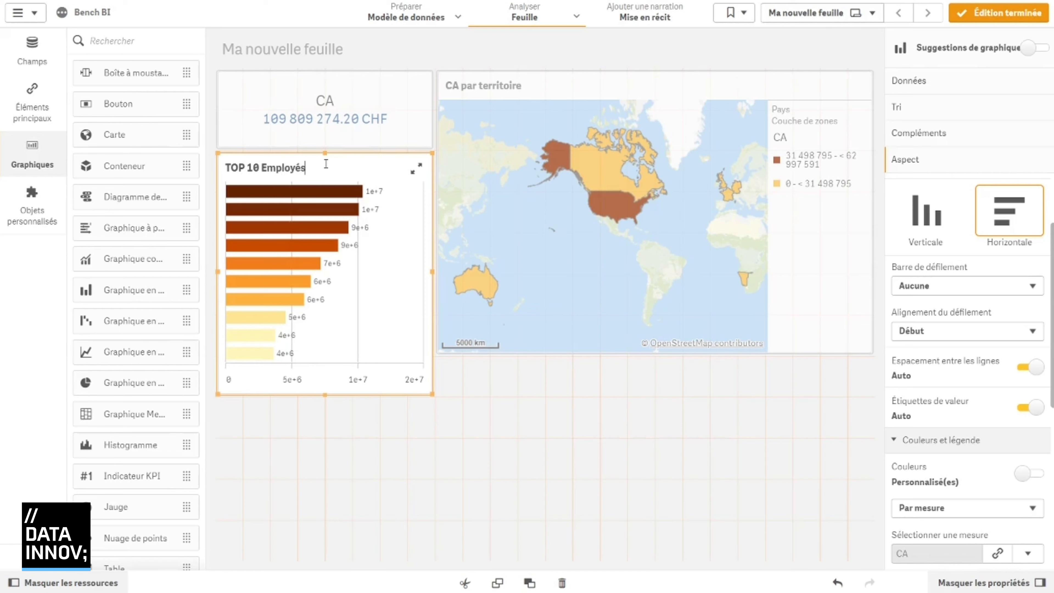
key(Return)
click(909, 81)
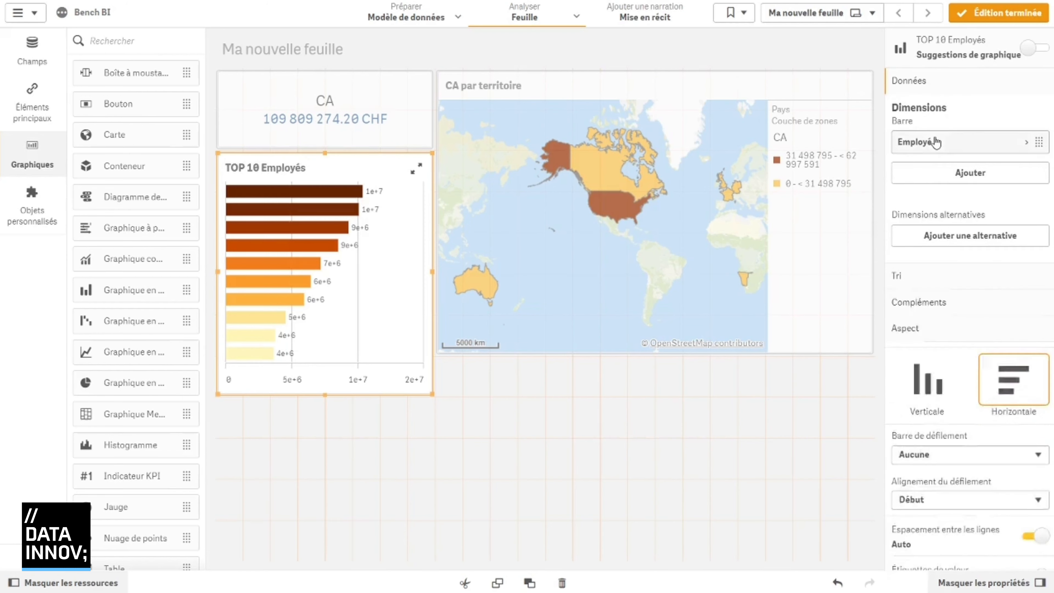
click(918, 315)
click(959, 418)
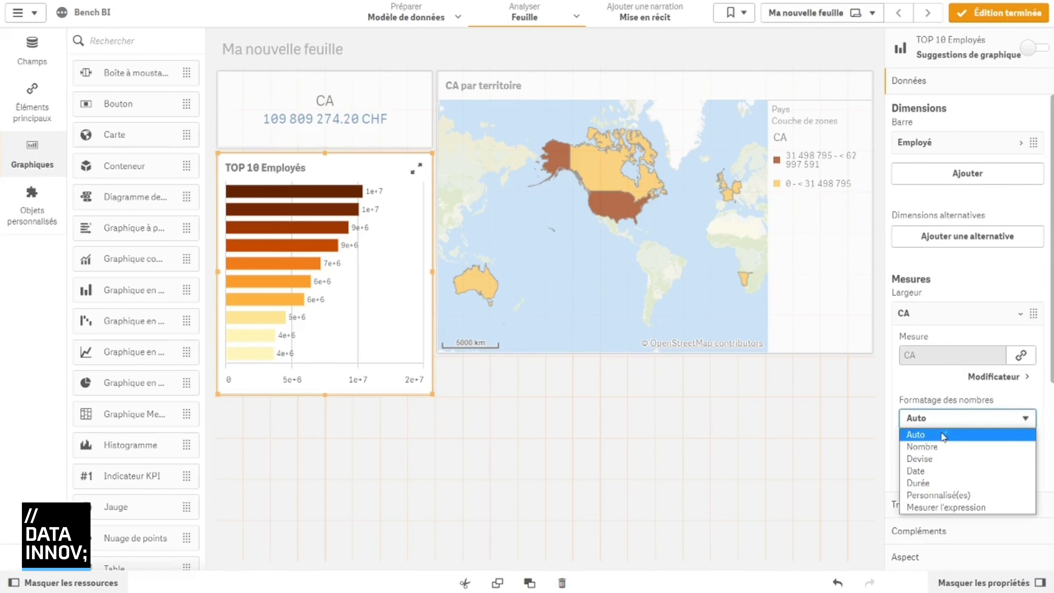
click(939, 445)
click(968, 351)
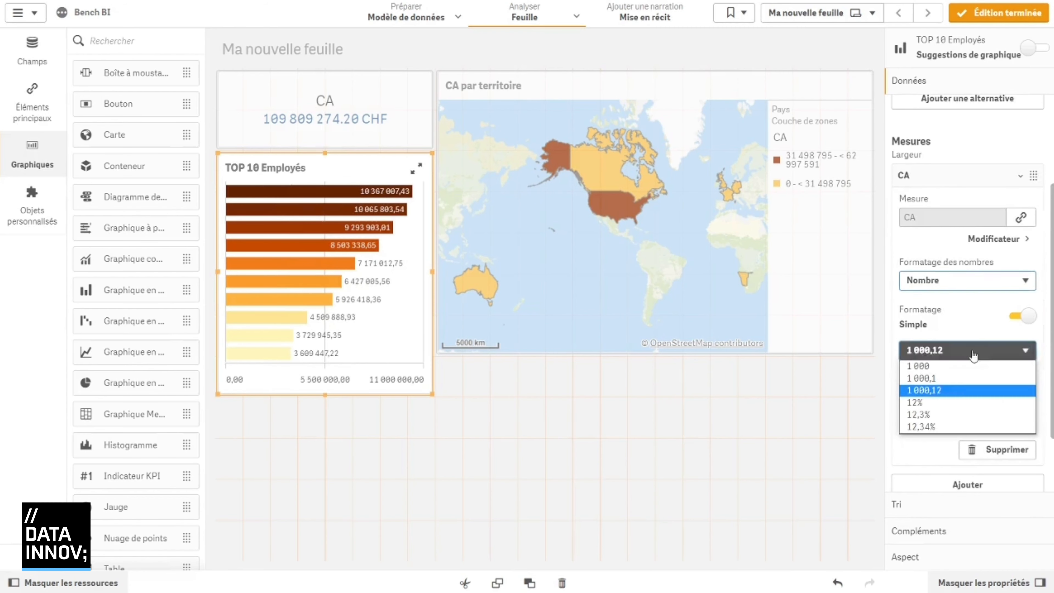
click(957, 366)
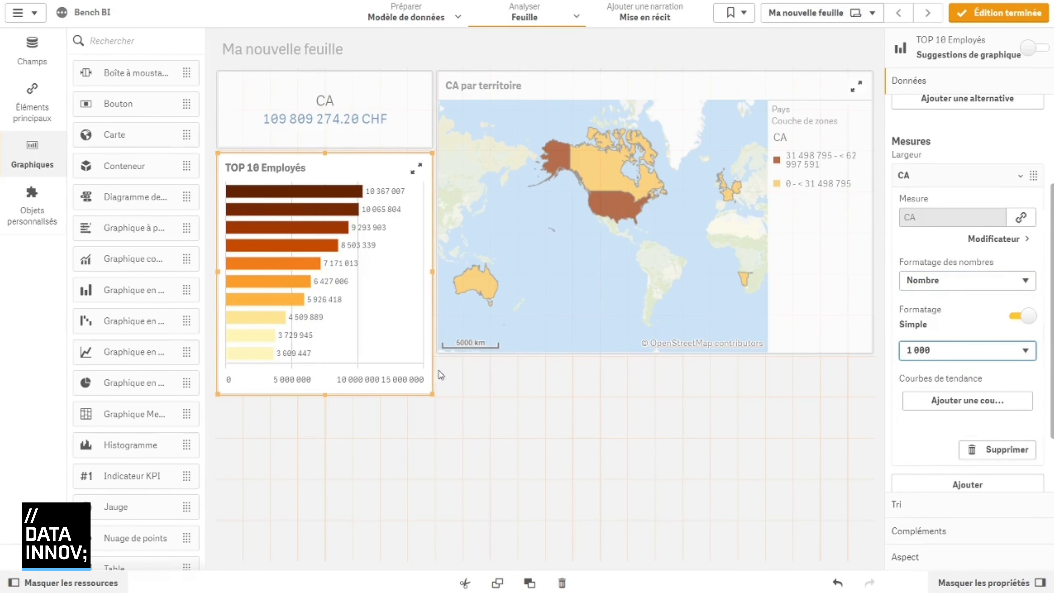
Narrow the map by one grid column on its left side and widen the employee chart and CA KPI into that column.
click(507, 303)
drag(434, 353, 477, 357)
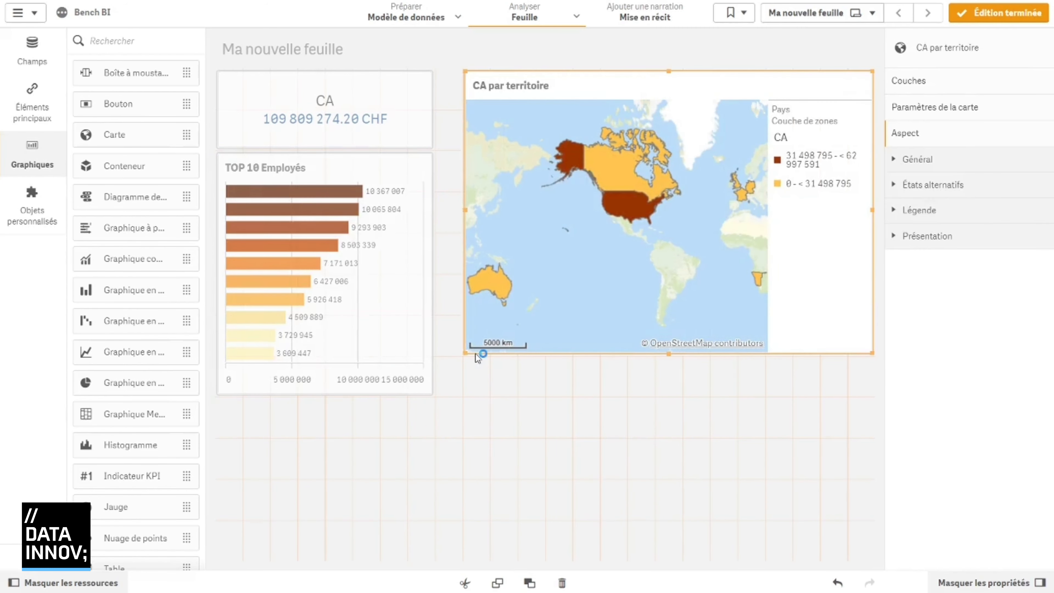
click(432, 393)
click(433, 398)
click(431, 393)
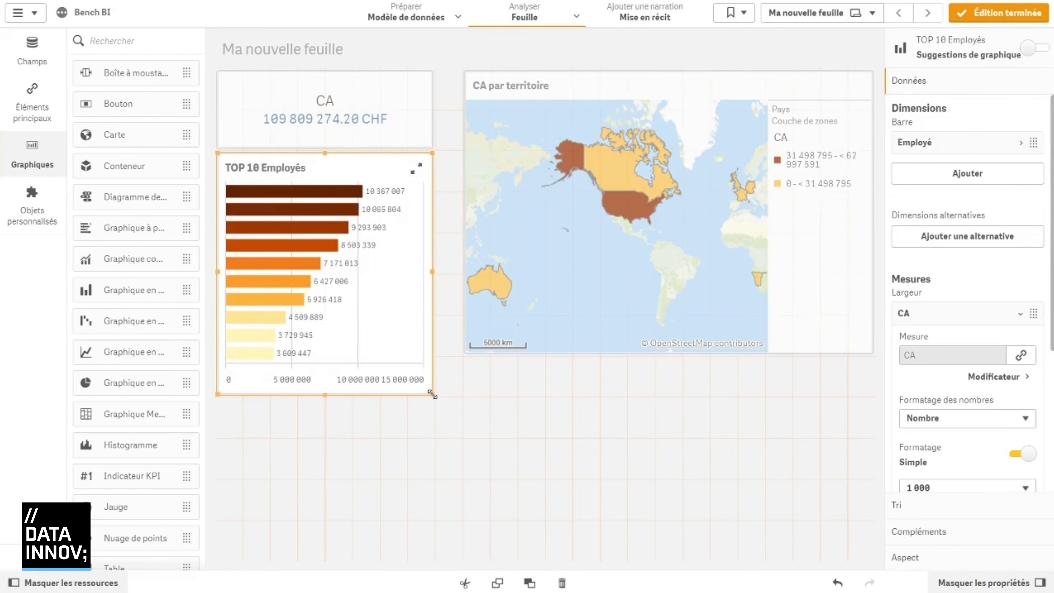
drag(431, 393, 488, 369)
drag(424, 146, 457, 146)
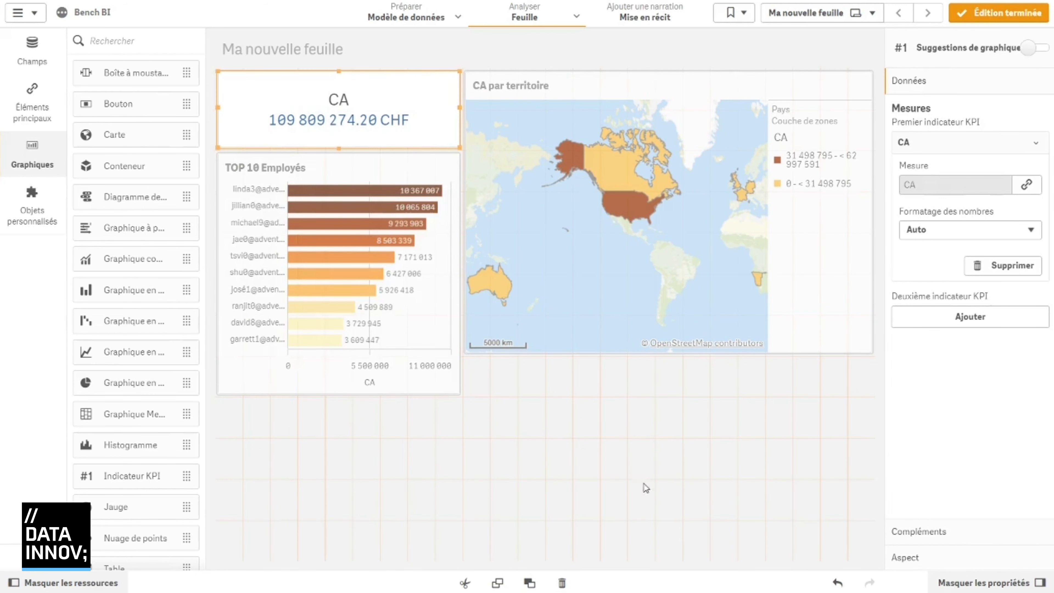
Extend the CA par territoire map downward to align with the lower edge of the employee chart.
click(537, 332)
drag(468, 354, 468, 394)
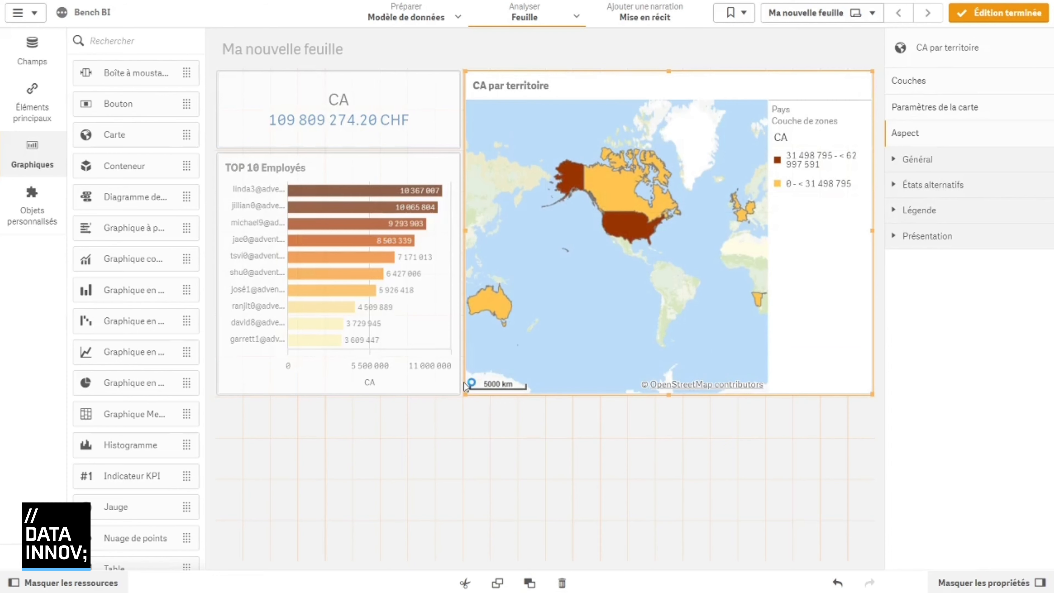
click(462, 451)
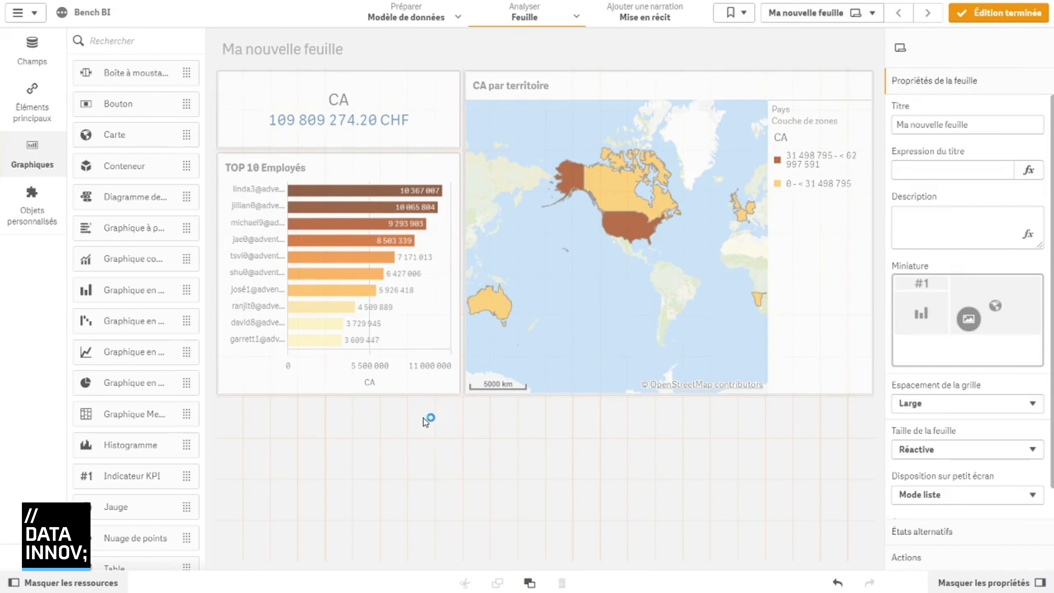
Insert a bar chart across the empty area below, with dimension FrenchProductName, measure CA and title CA par produit.
drag(118, 289, 498, 511)
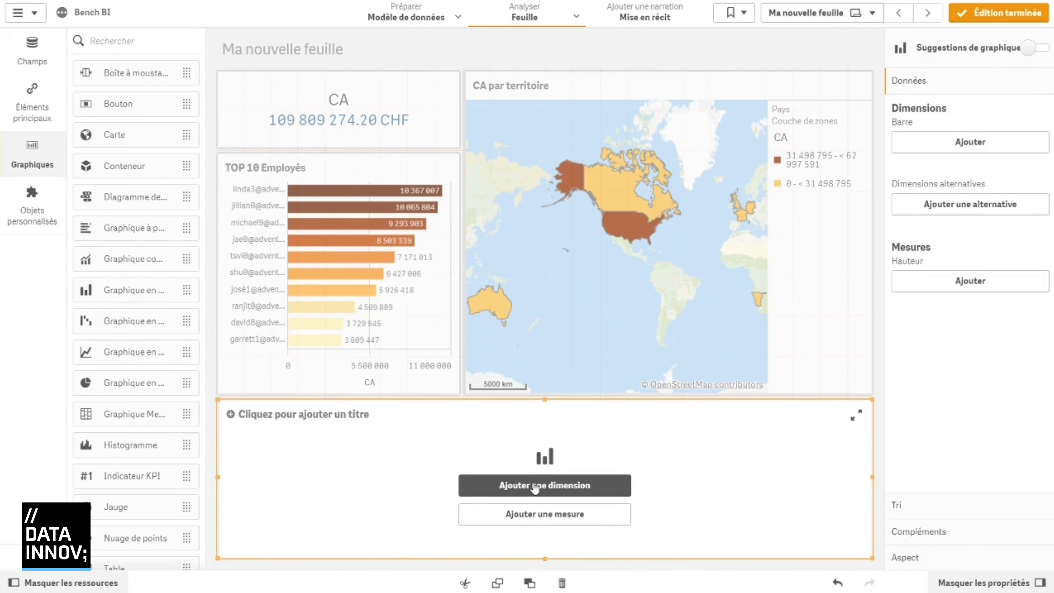
click(536, 488)
text(frenchpro)
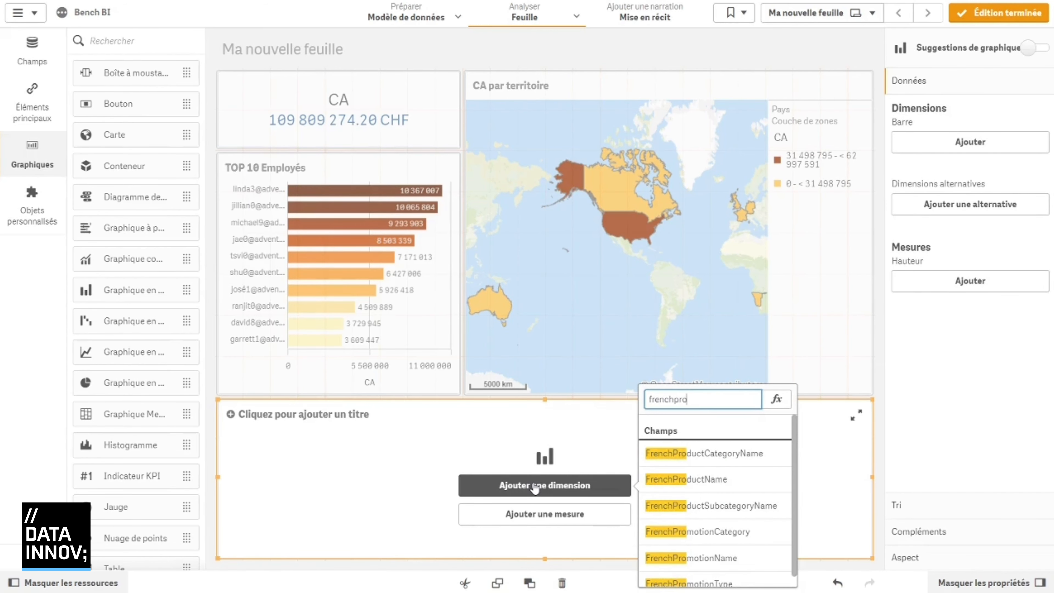
click(665, 482)
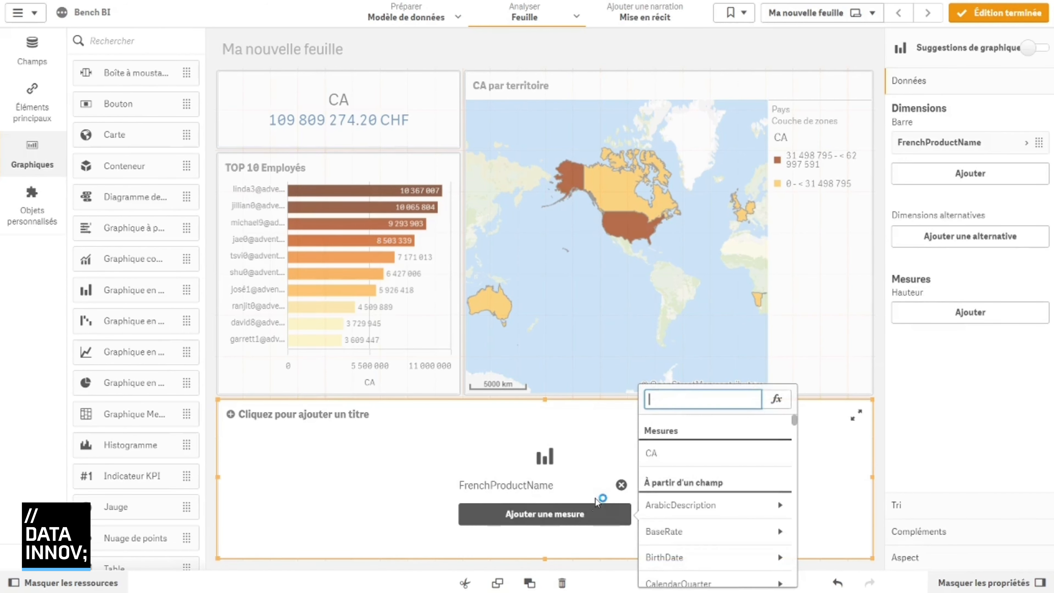
click(665, 454)
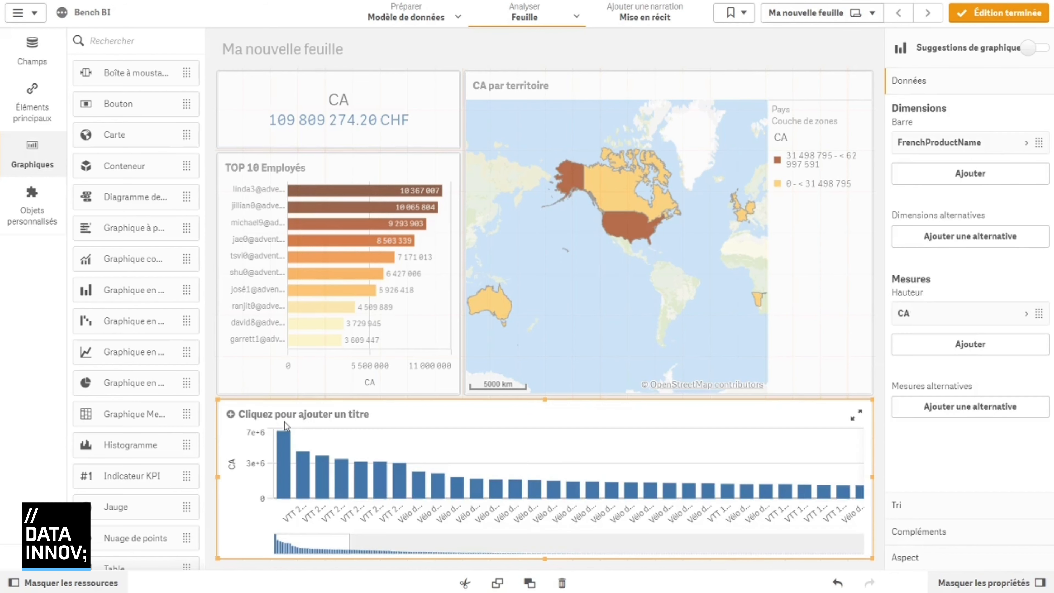
click(303, 408)
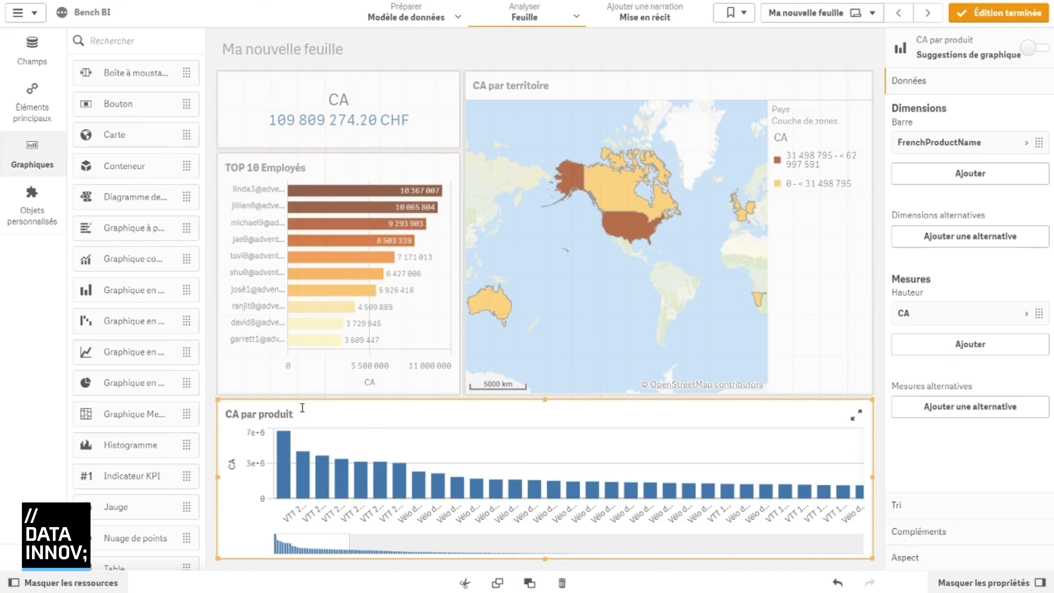
Label the FrenchProductName dimension Produit and create a master dimension from it.
click(971, 157)
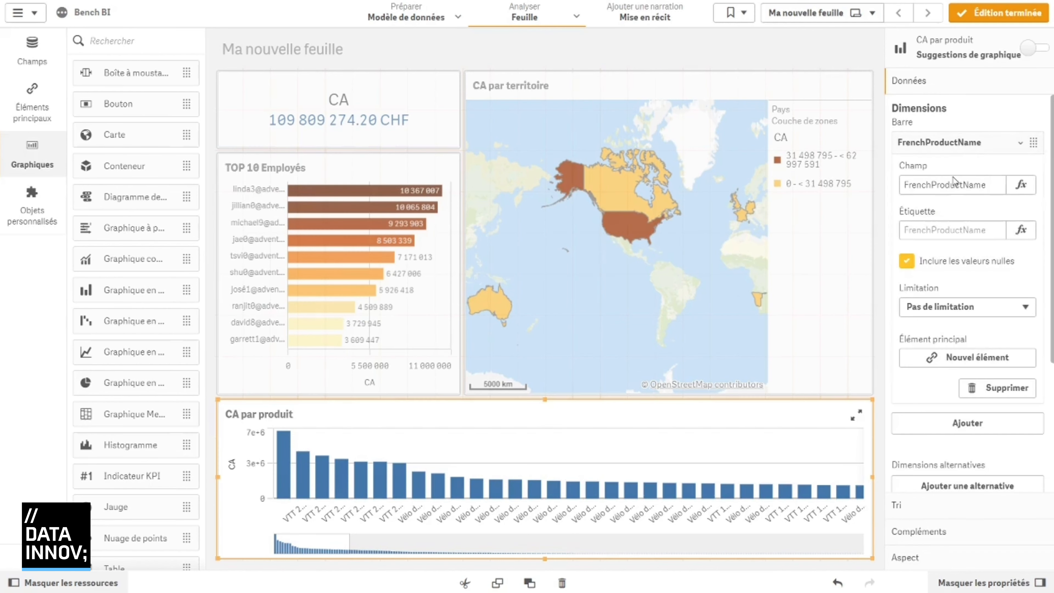
click(938, 231)
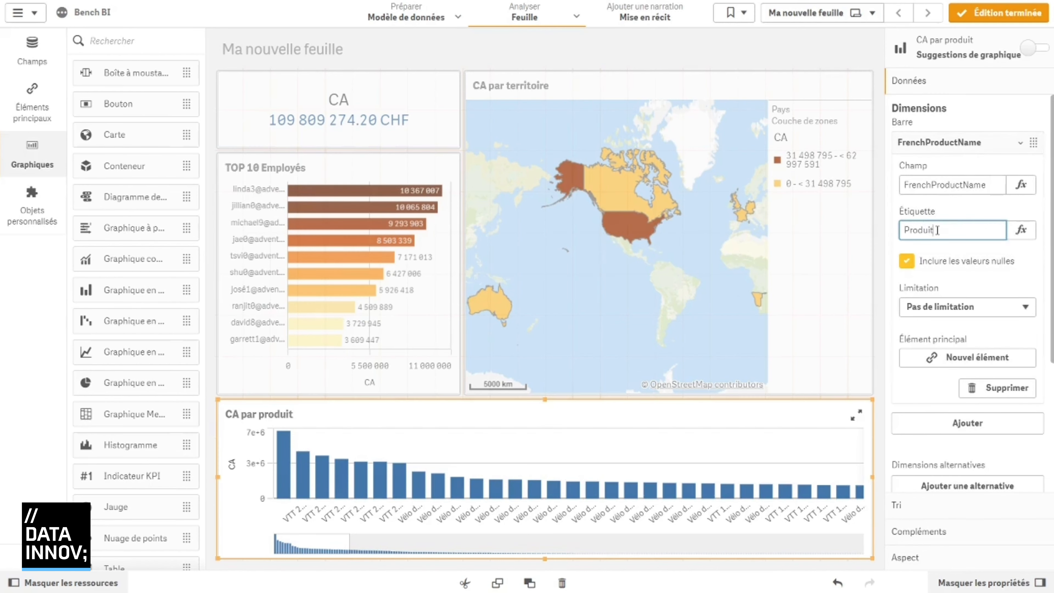
key(Return)
click(980, 358)
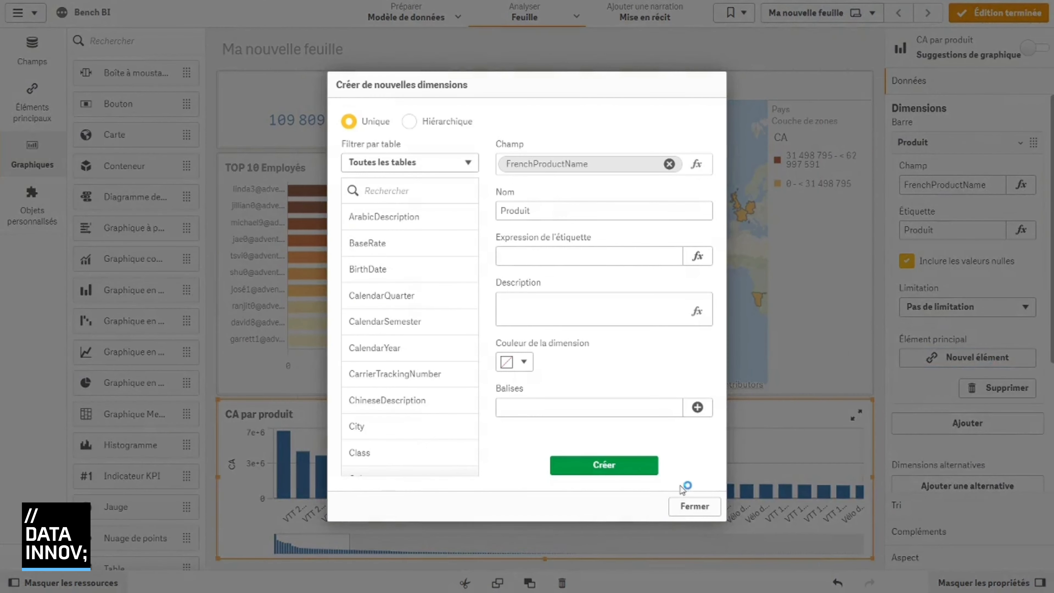
click(702, 507)
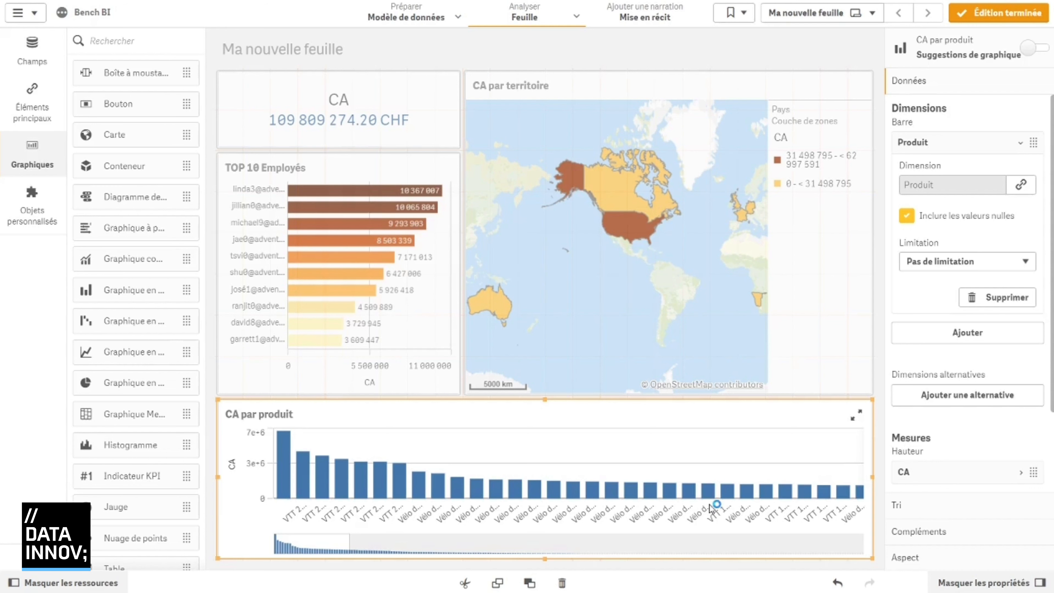
Format the product chart's CA measure as Nombre with the 1 000 pattern.
scroll(946, 452, down, 3)
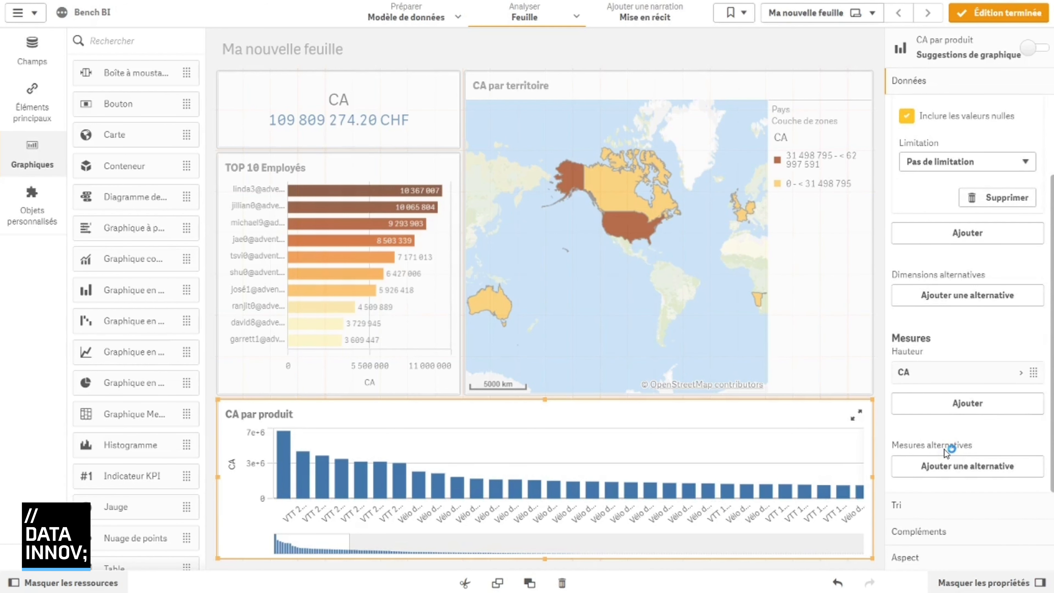
click(955, 373)
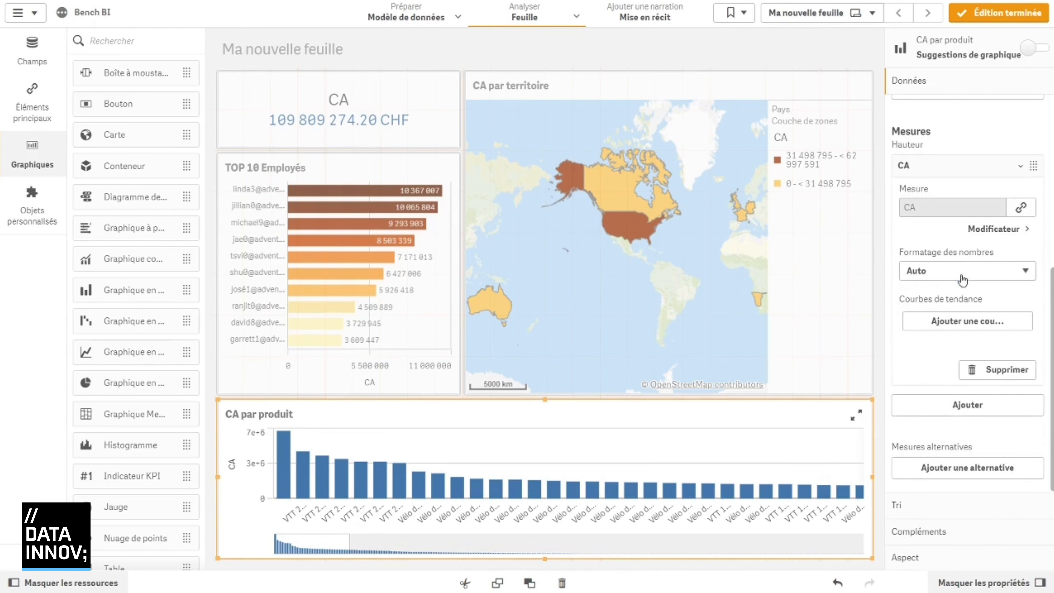
click(963, 271)
click(942, 300)
click(955, 340)
click(946, 355)
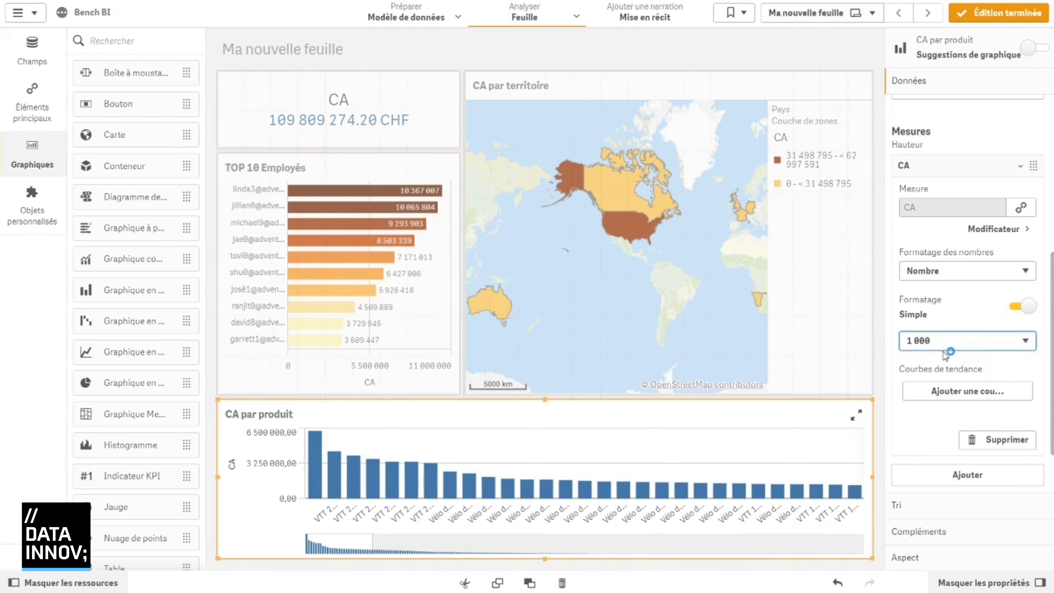
Try the horizontal orientation on the product chart, return it to Verticale and turn on its value labels.
click(943, 547)
click(941, 556)
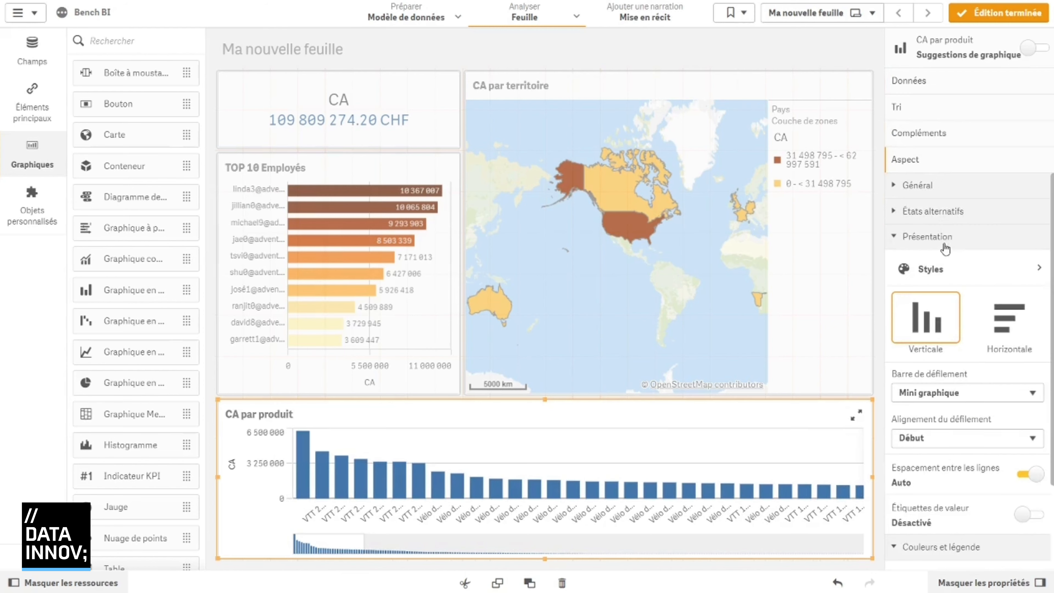
click(999, 322)
click(930, 337)
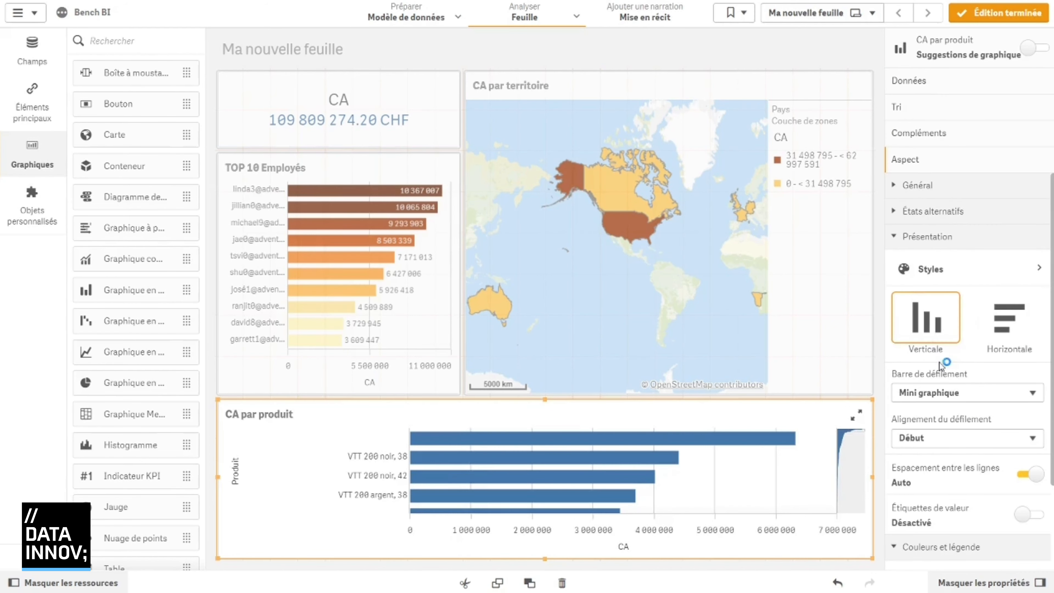
scroll(967, 440, down, 3)
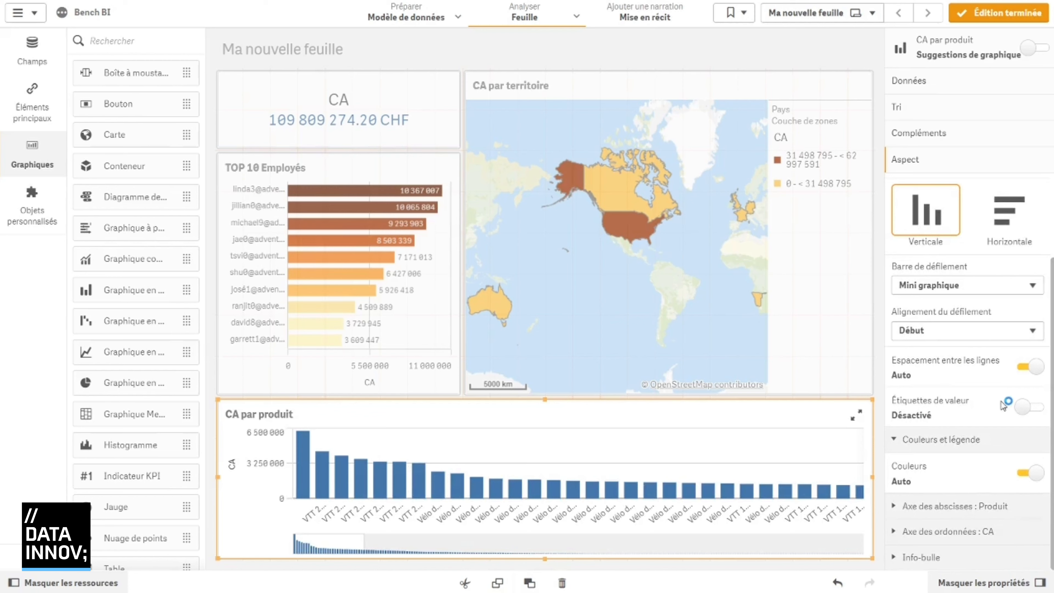
click(1021, 409)
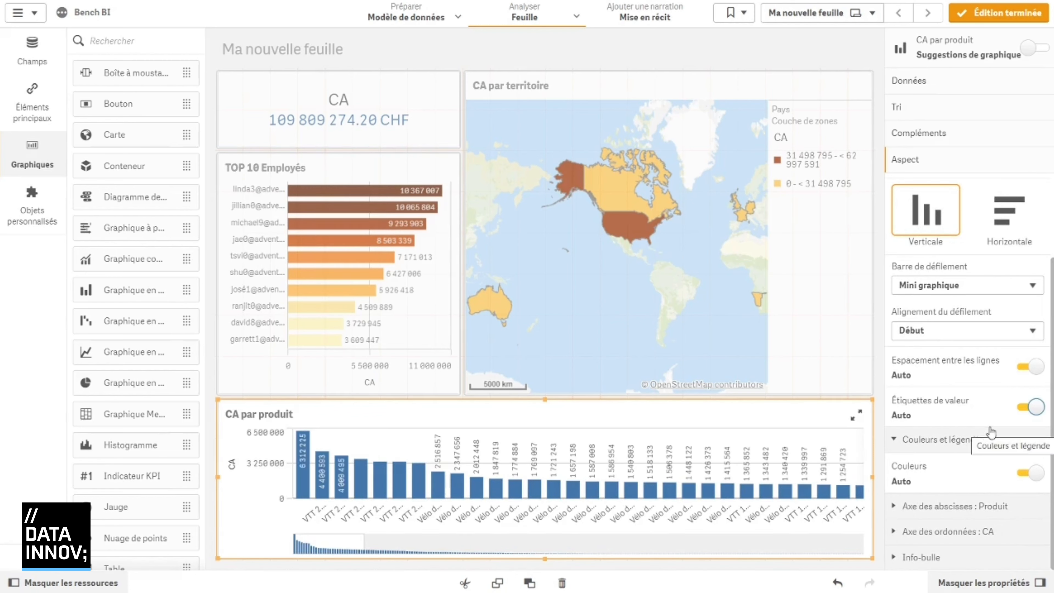
click(1034, 411)
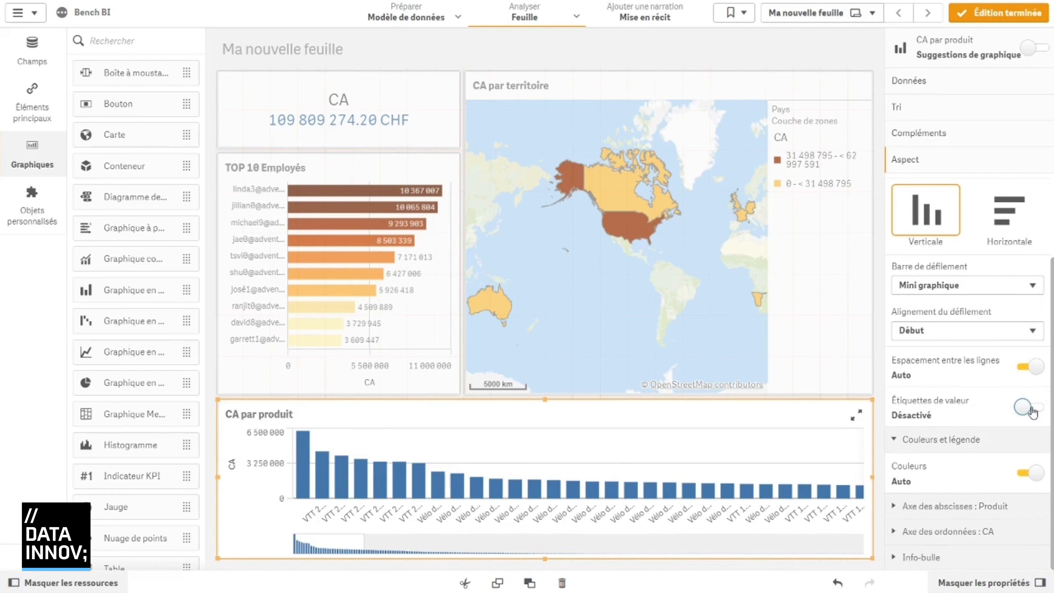
click(1034, 411)
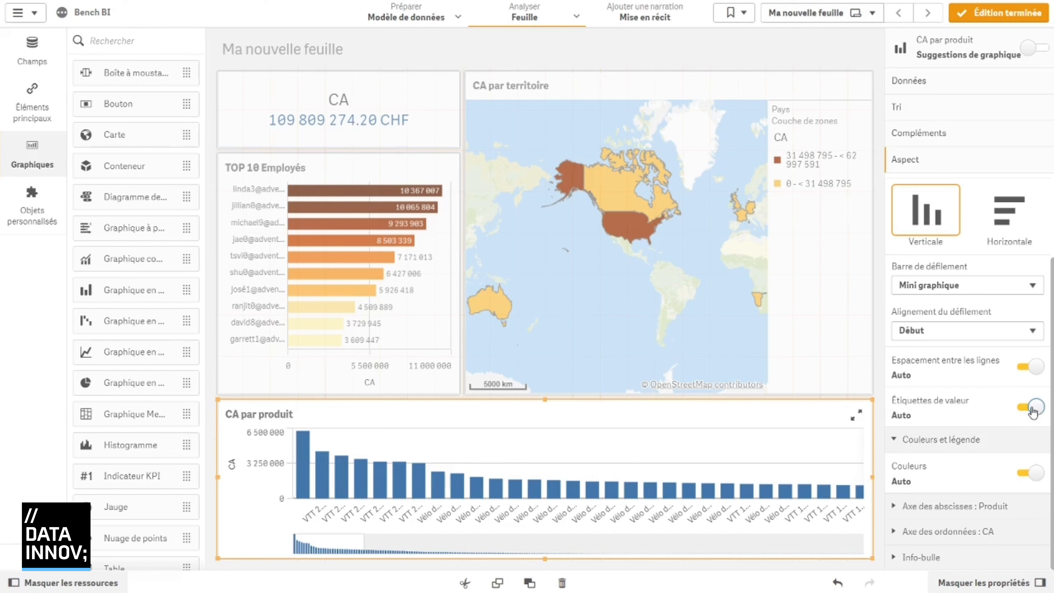
Set the product chart's colours to custom and colour its bars by measure (Par mesure).
click(1033, 470)
scroll(955, 478, down, 2)
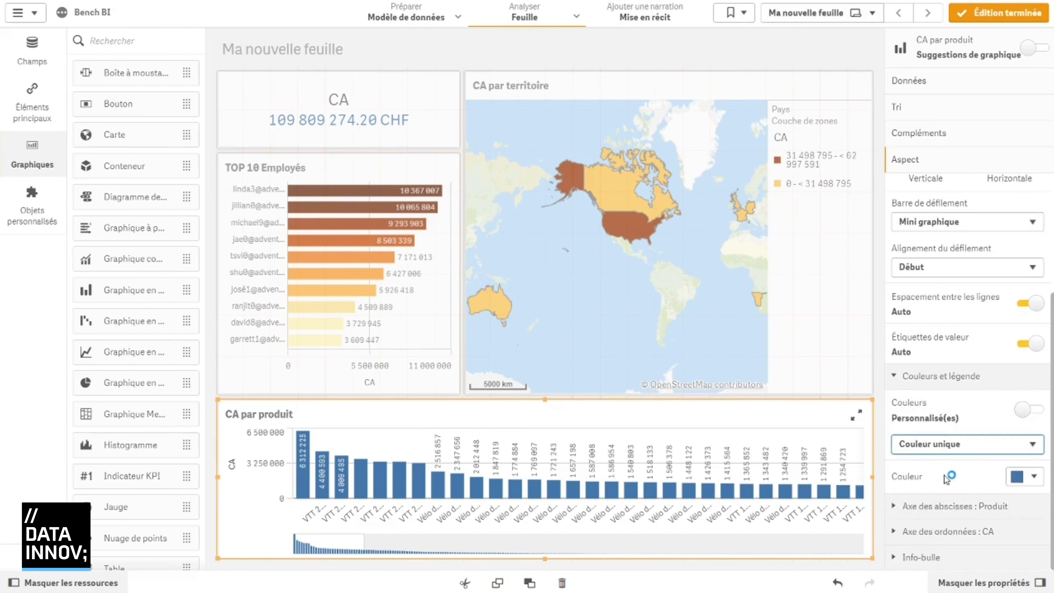
click(951, 445)
click(940, 485)
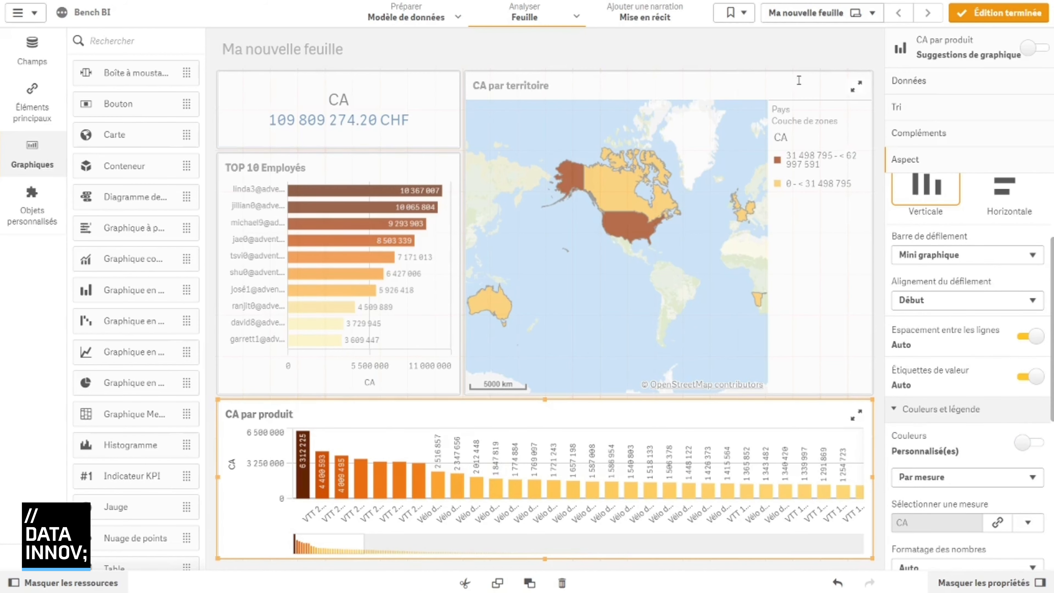
click(799, 56)
Open the second sheet, Ma nouvelle feuille (1), for editing.
click(806, 13)
click(525, 162)
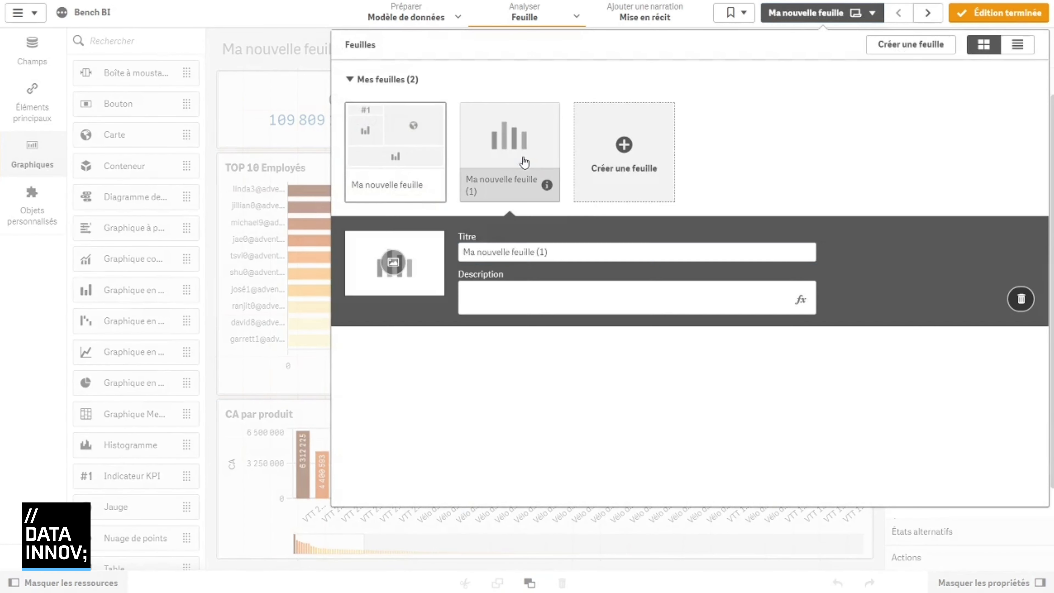
click(520, 136)
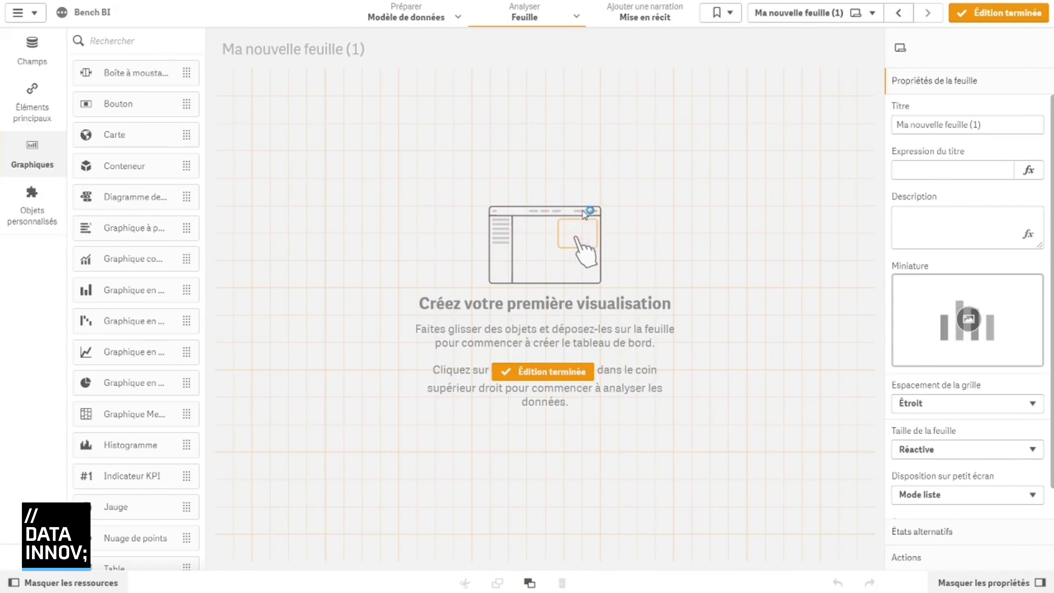
Add a line chart to the sheet with DimOrderDate.CalendarYear as its dimension and CA as its measure.
drag(134, 351, 330, 134)
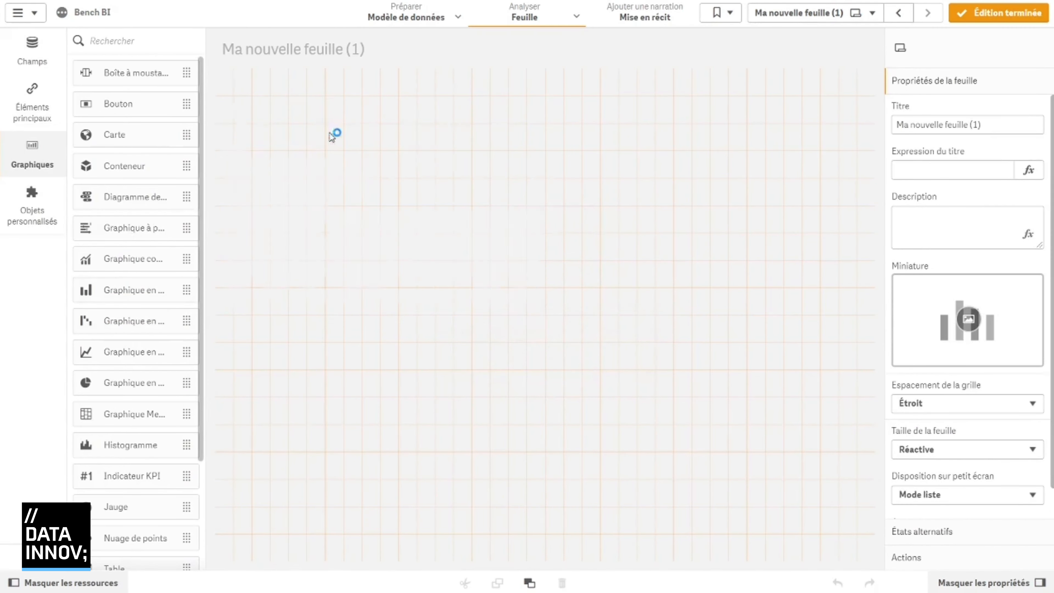
click(379, 204)
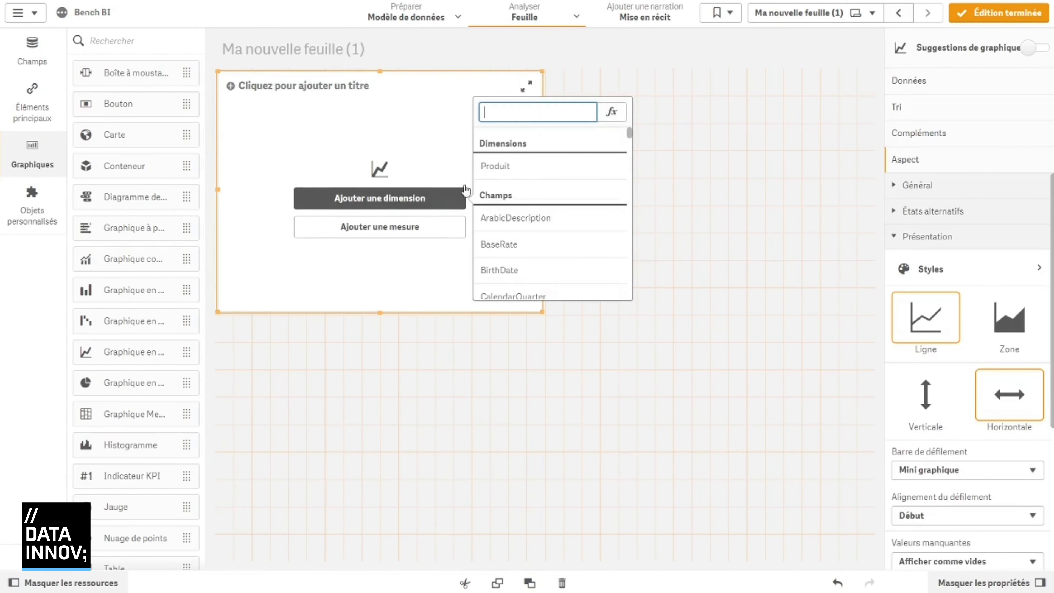
text(yea)
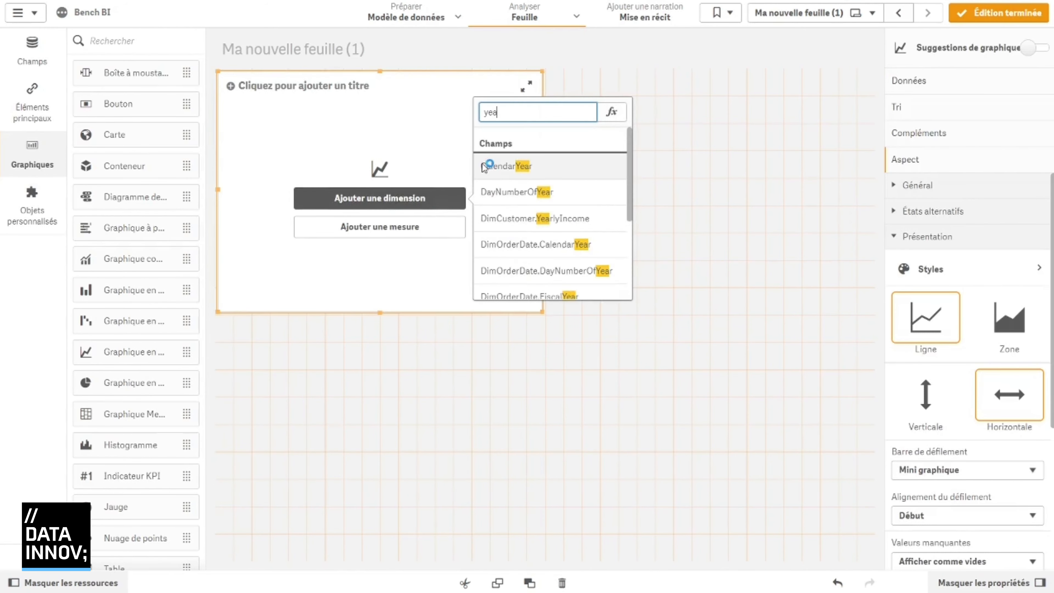
text(r)
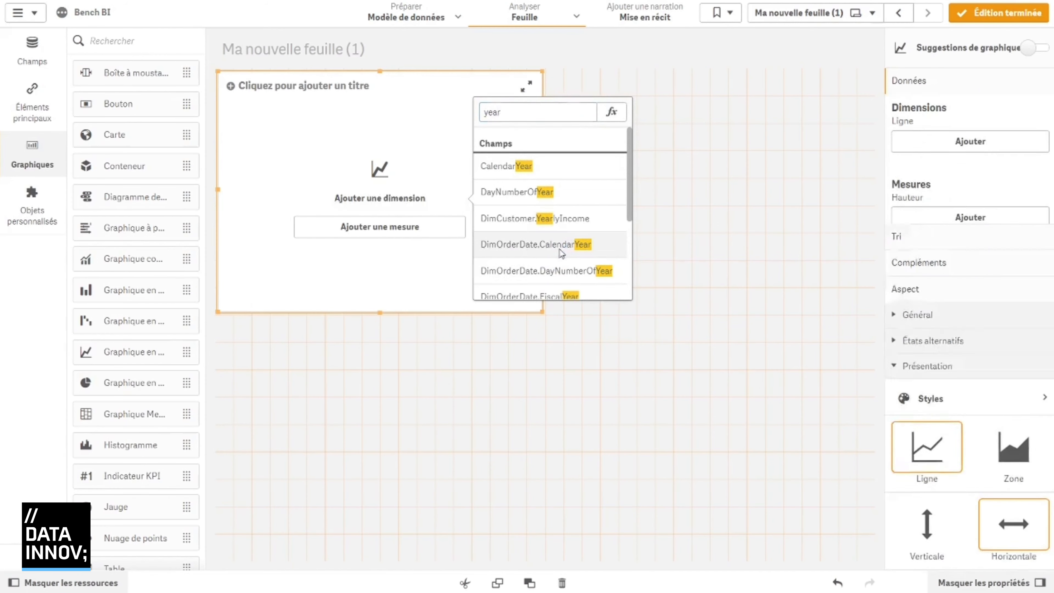
click(559, 248)
click(388, 233)
click(518, 193)
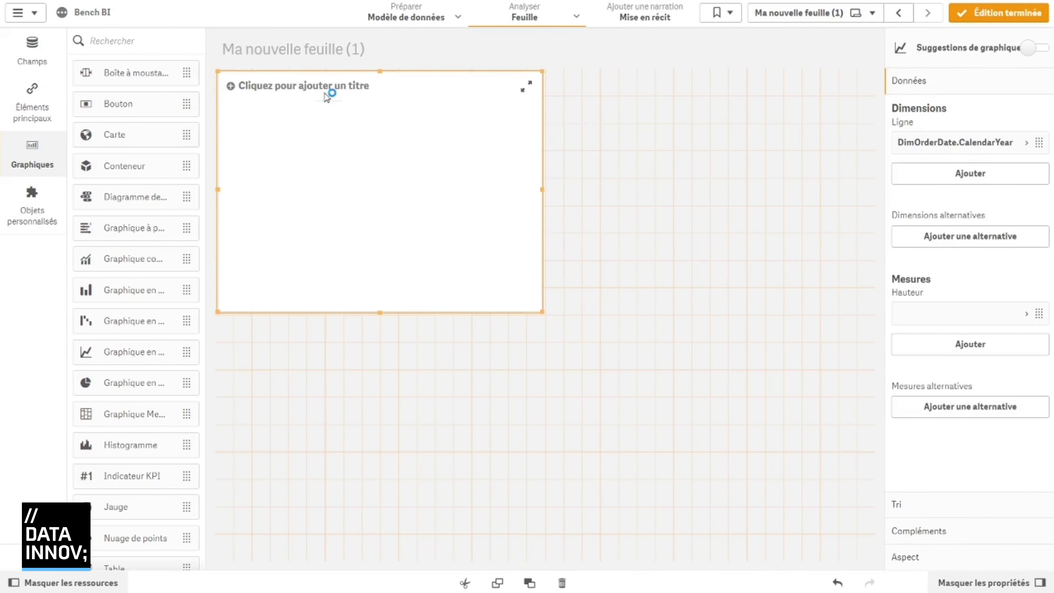
Title the line chart "Evolution du CA par année".
click(316, 89)
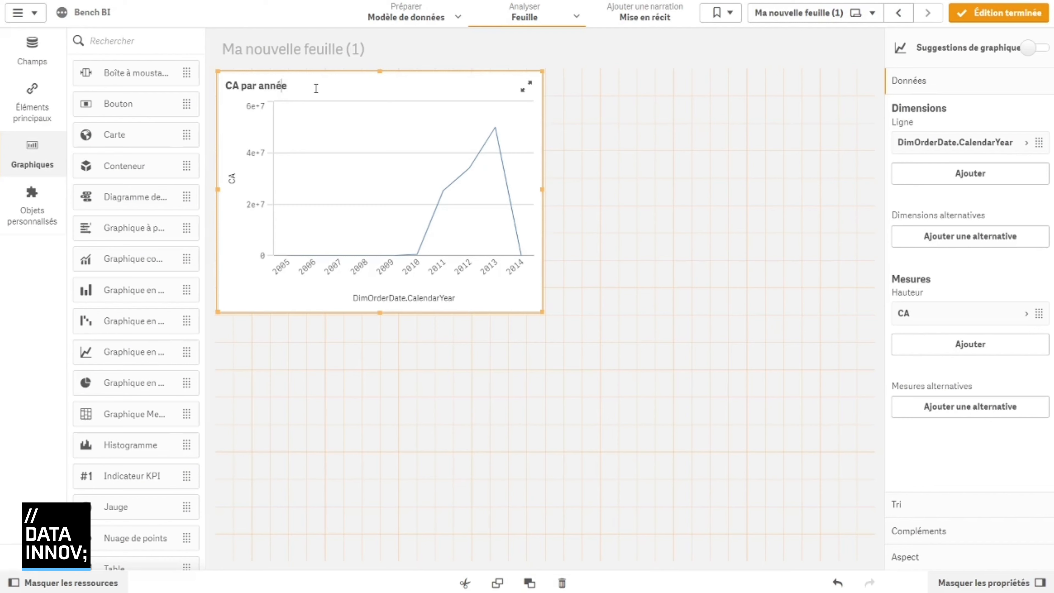
text(Evolution du)
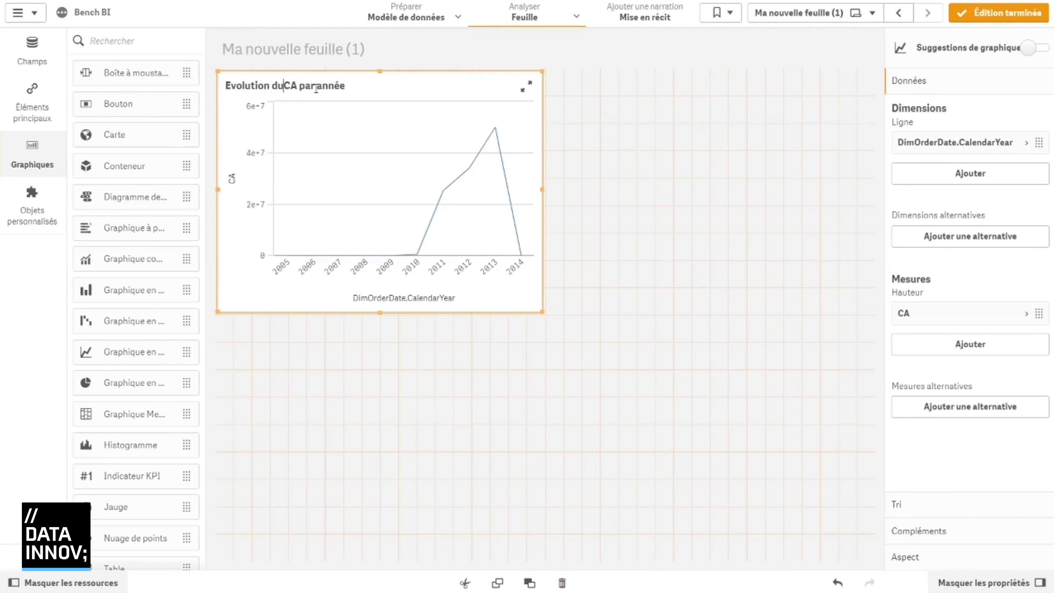
key(Return)
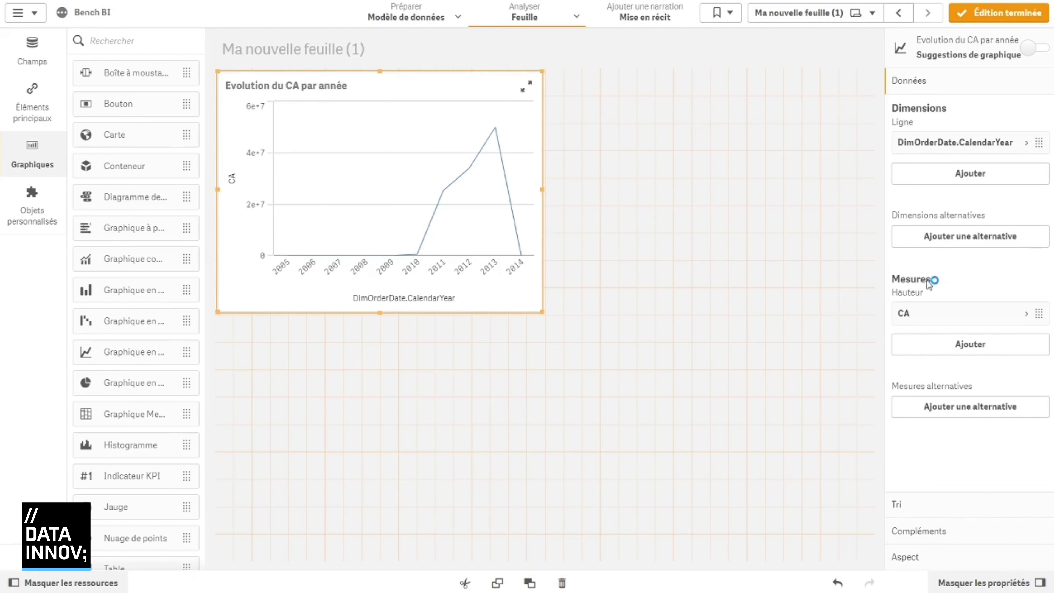
Label the line chart's calendar year dimension Année.
click(950, 155)
click(938, 233)
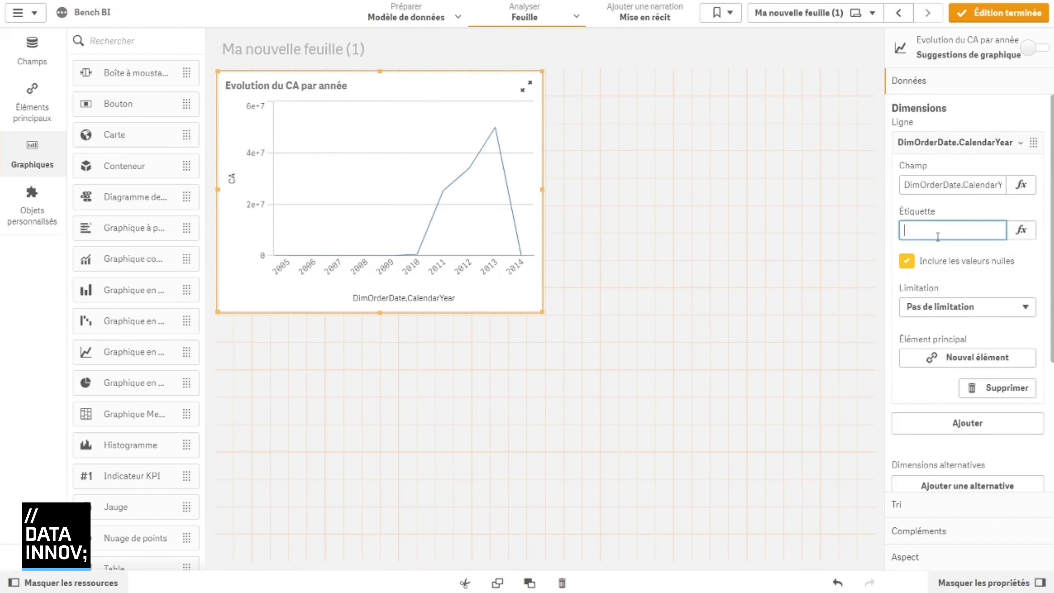
text(Année)
key(Return)
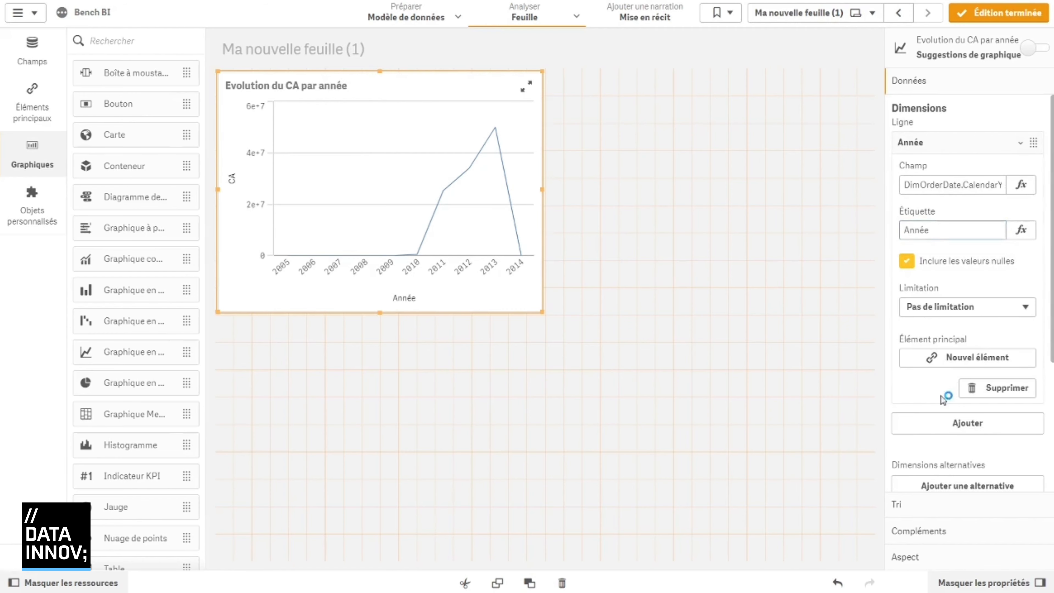
Save the line chart's year dimension as a new single (Unique) master dimension named Année.
scroll(966, 344, down, 1)
scroll(970, 333, up, 1)
click(972, 357)
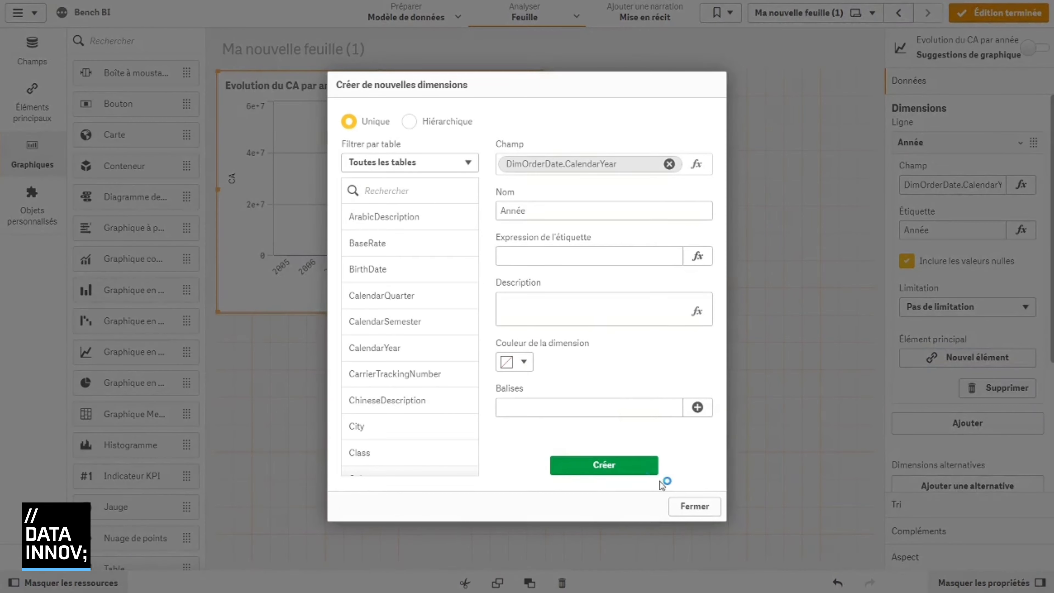
click(605, 466)
click(691, 504)
click(967, 142)
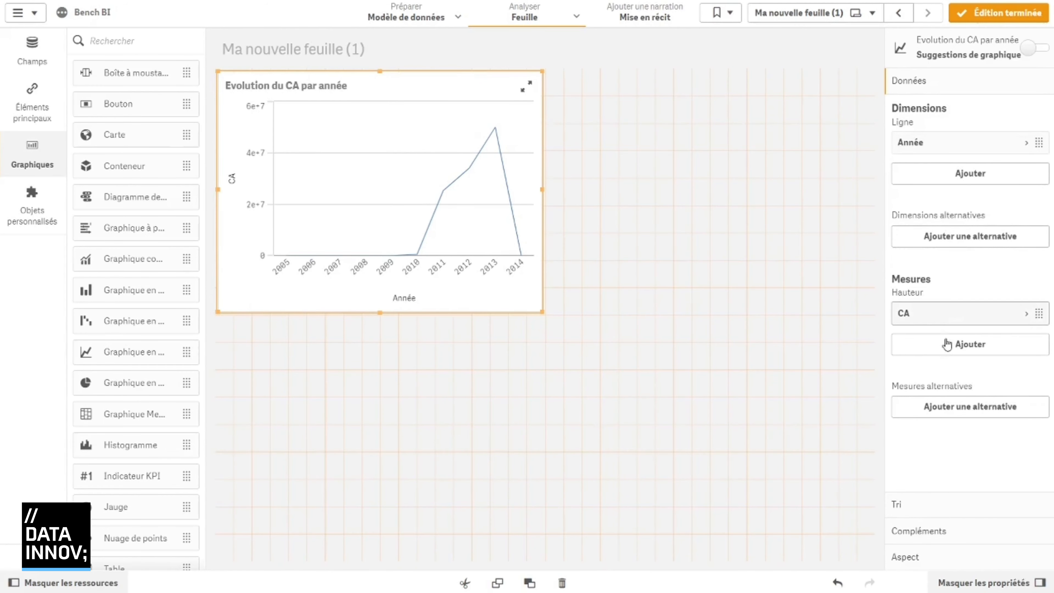
Format the line chart's CA measure as Nombre with the 1 000 pattern.
click(968, 323)
click(954, 417)
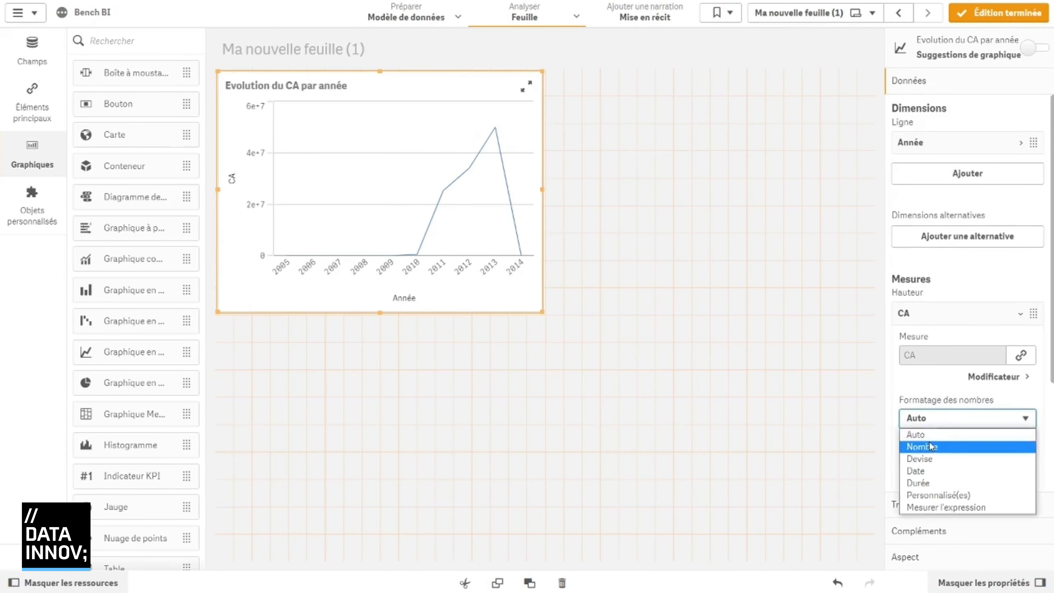
click(932, 443)
scroll(955, 374, down, 5)
click(963, 281)
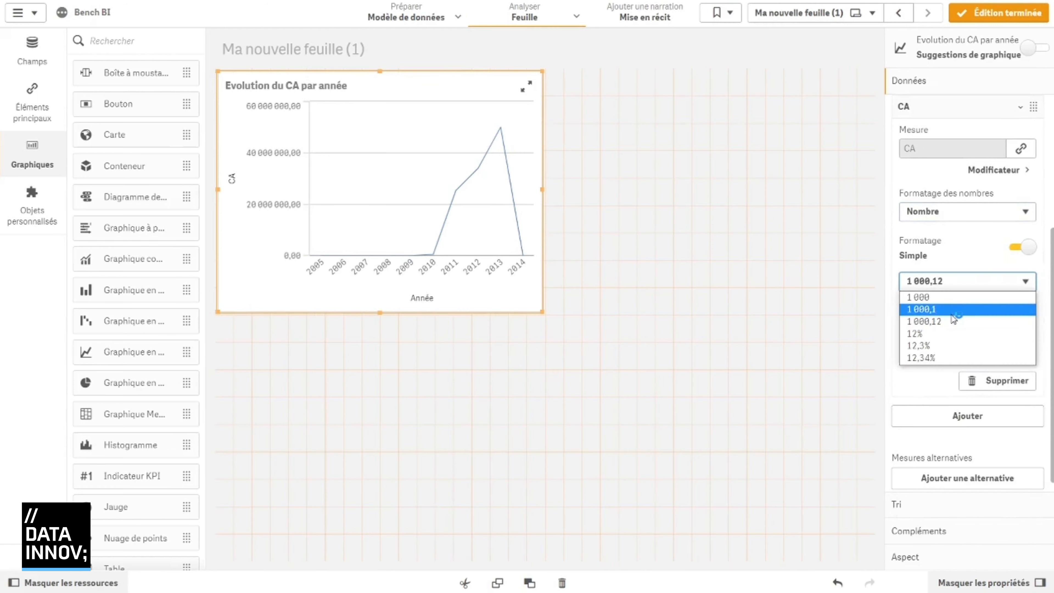
click(962, 298)
Switch the yearly CA chart to the Zone style and set its scroll bar to Aucune.
scroll(937, 506, down, 1)
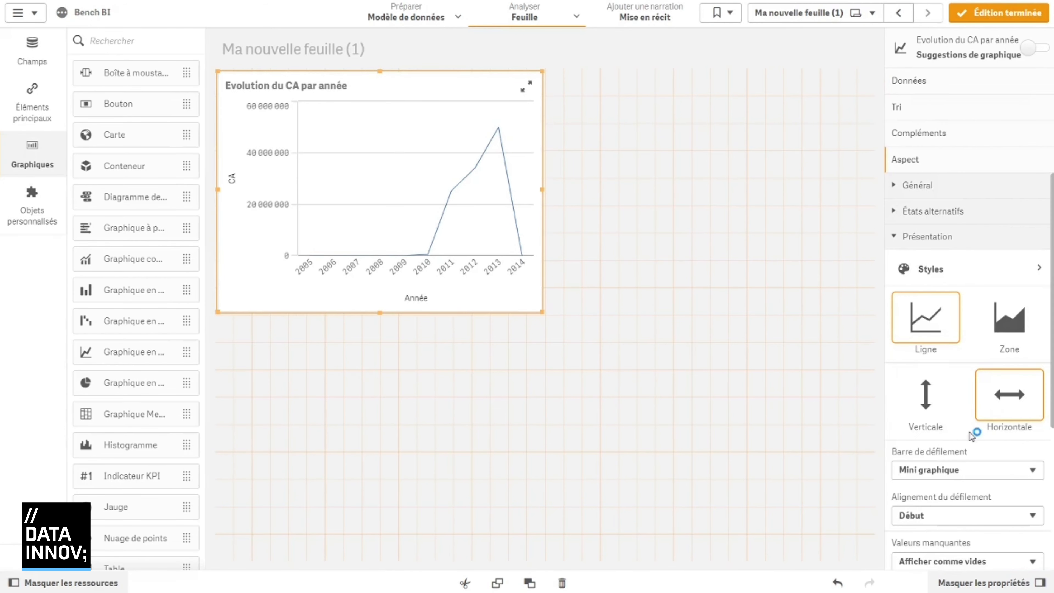
click(1003, 331)
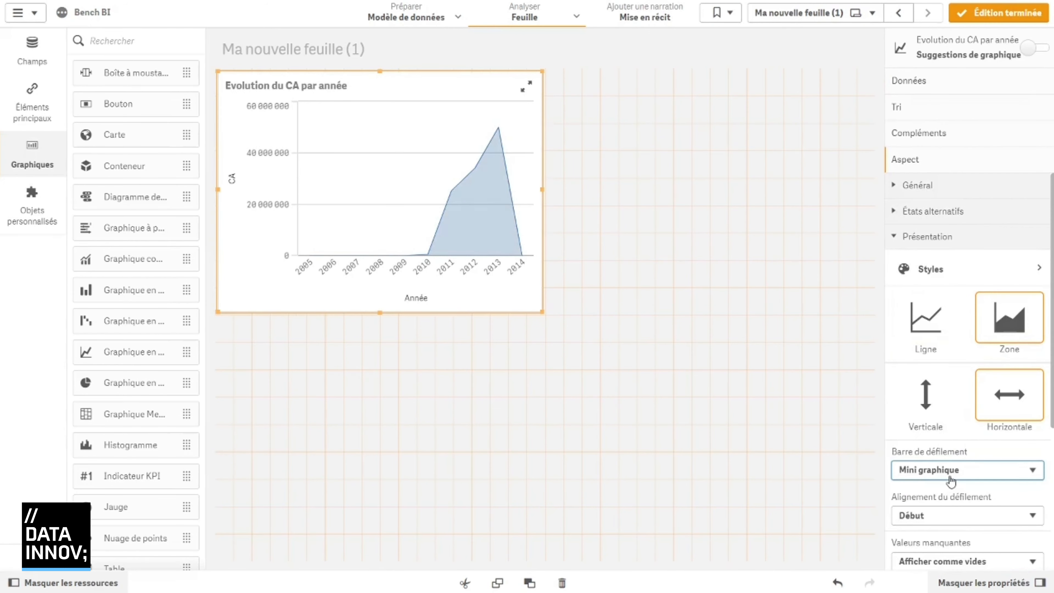
scroll(951, 482, down, 3)
click(965, 333)
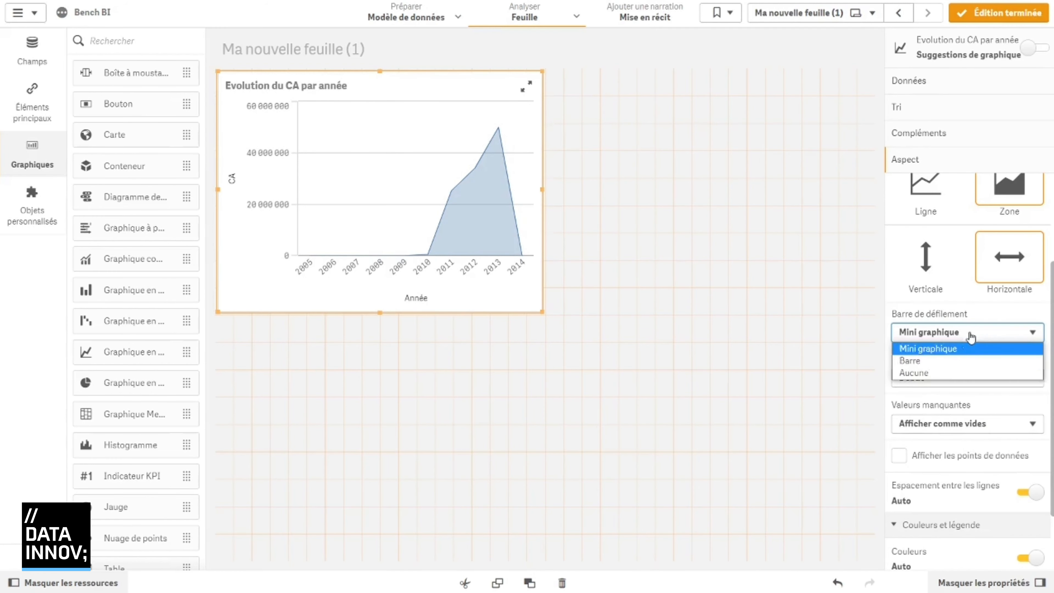
click(942, 373)
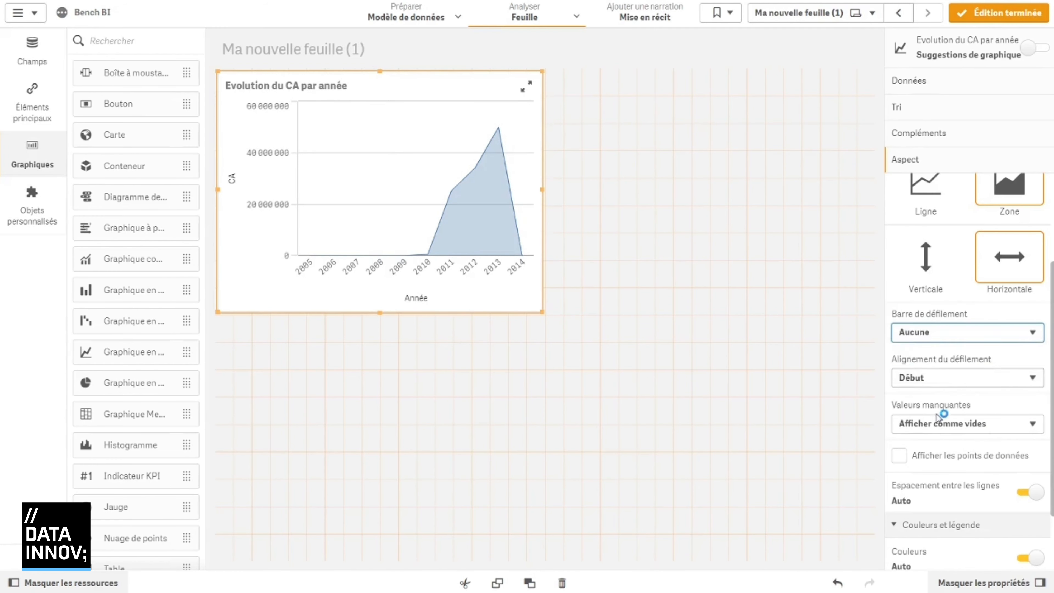
Show the data points on the yearly CA chart and turn on its value labels.
click(944, 457)
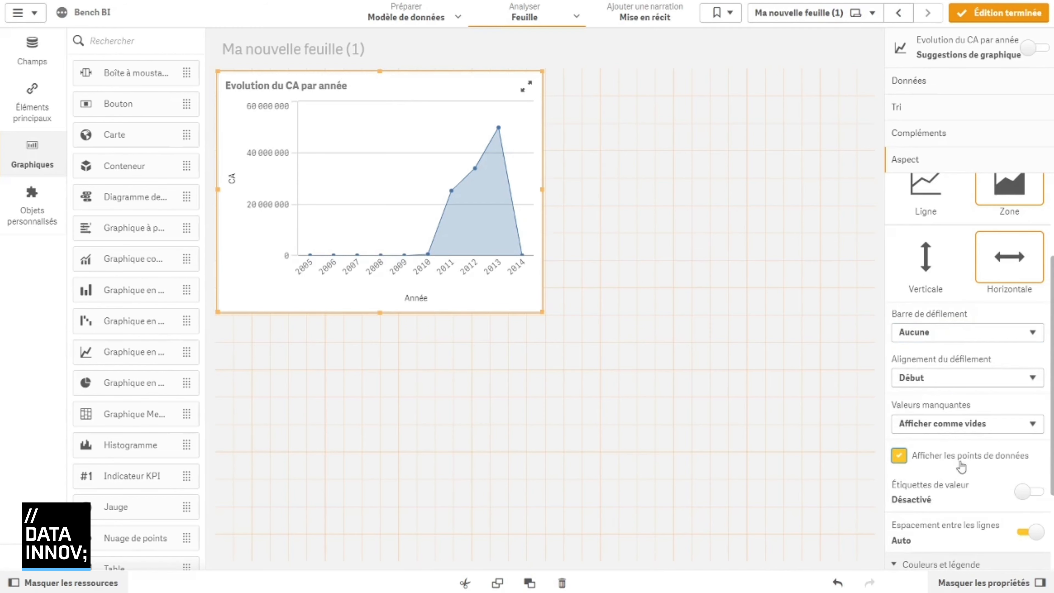
scroll(944, 459, down, 3)
click(1028, 367)
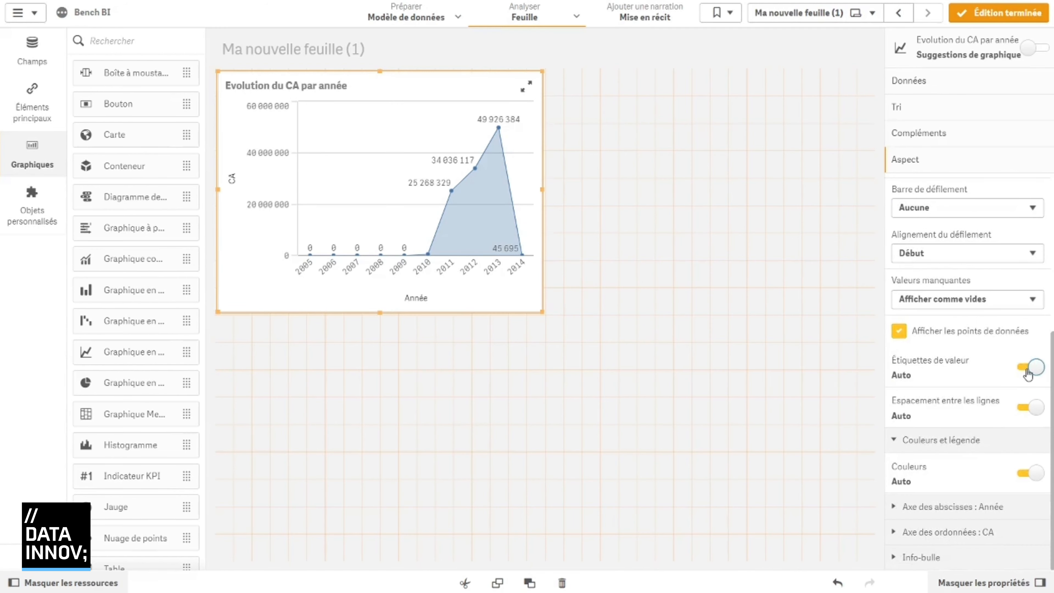
Set the yearly CA chart's colours to custom and colour it by measure (Par mesure).
click(1022, 474)
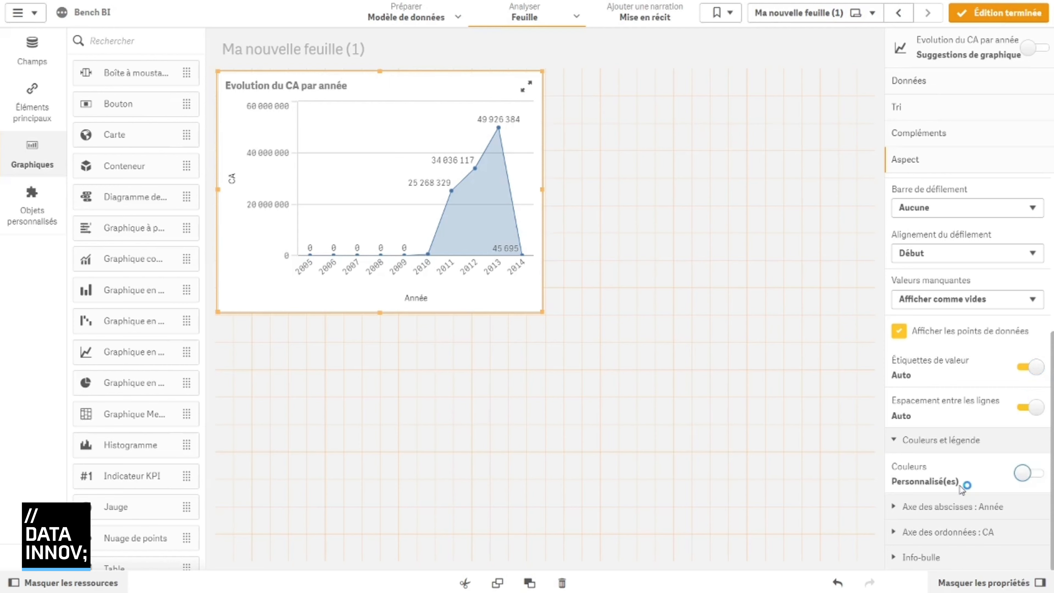
click(1005, 443)
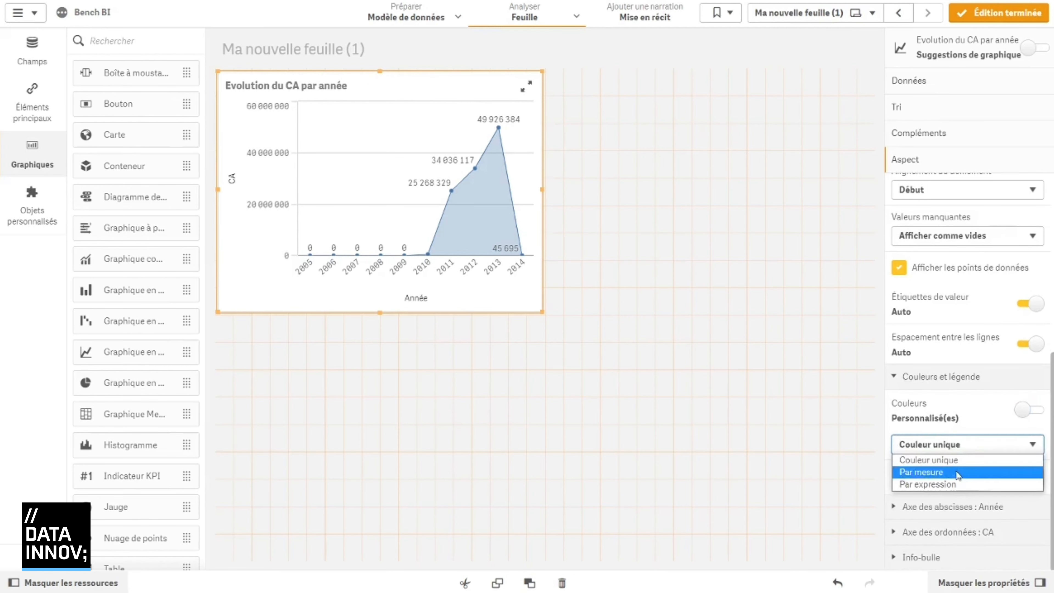
click(957, 473)
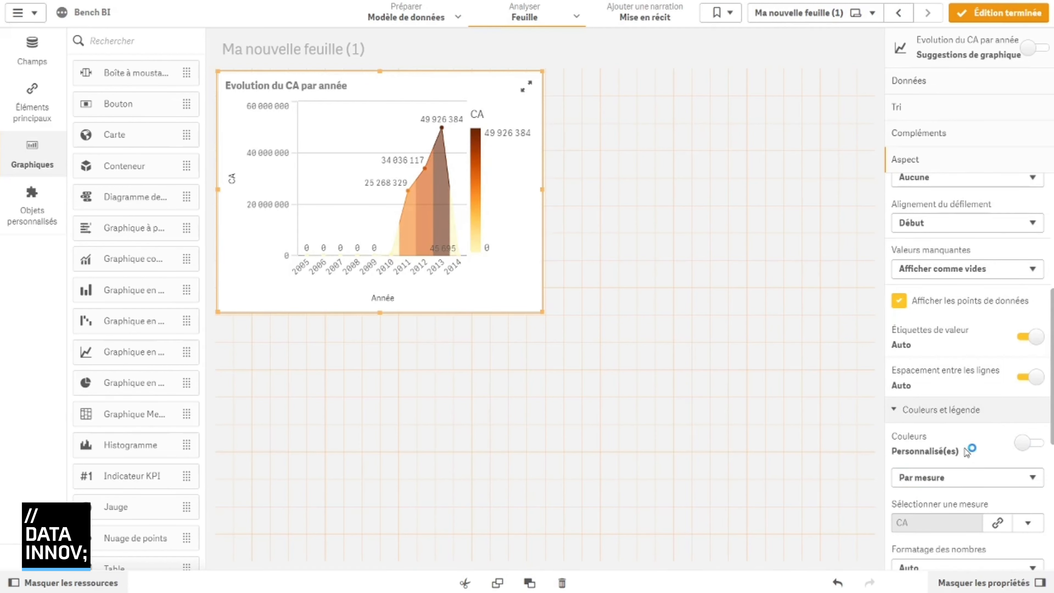
Widen the yearly CA chart to the full sheet width and reduce its height slightly.
drag(543, 311, 945, 321)
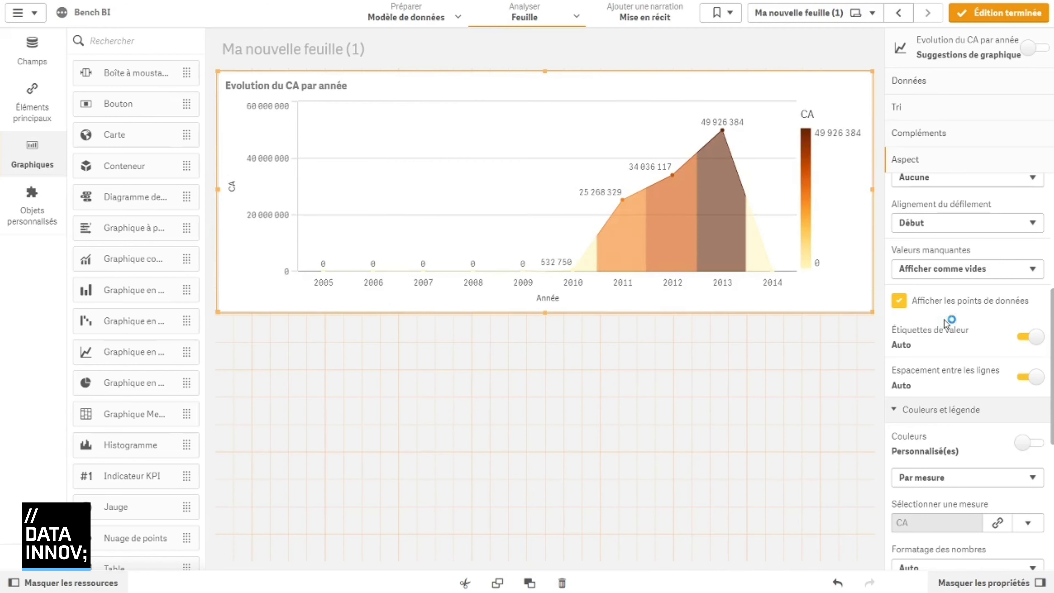
drag(872, 312, 872, 286)
click(828, 343)
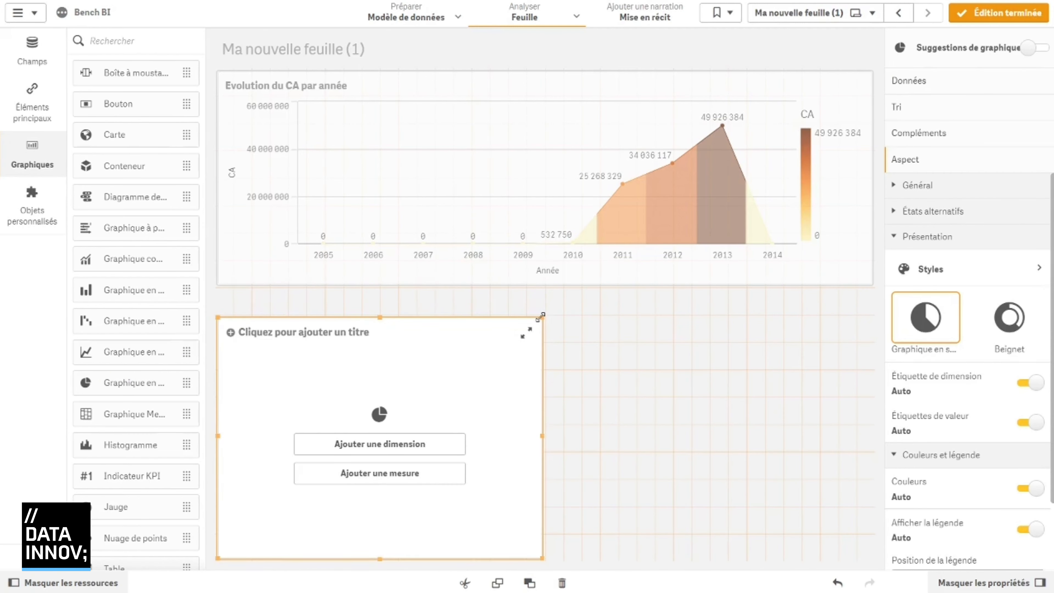
Extend the pie chart up to the yearly CA chart and give it the Type dimension and CA measure.
drag(541, 316, 540, 288)
click(376, 432)
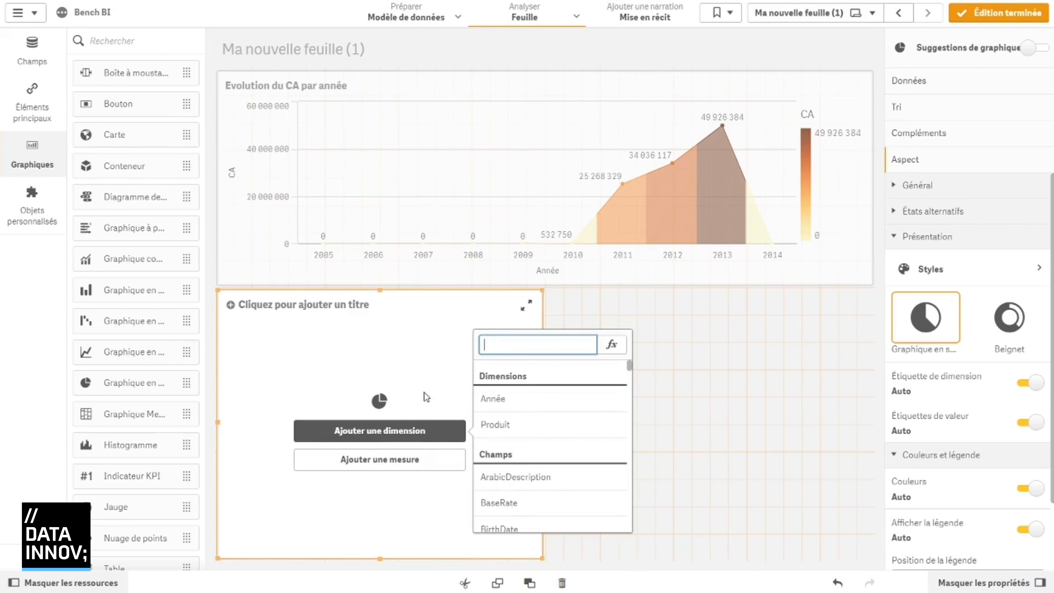
text(type)
click(490, 477)
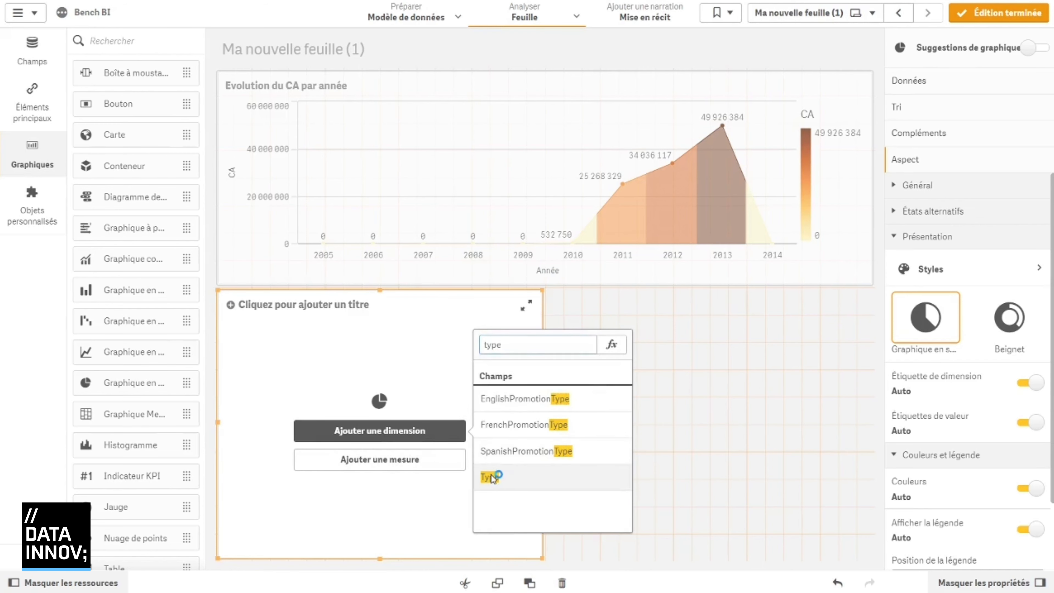
click(404, 460)
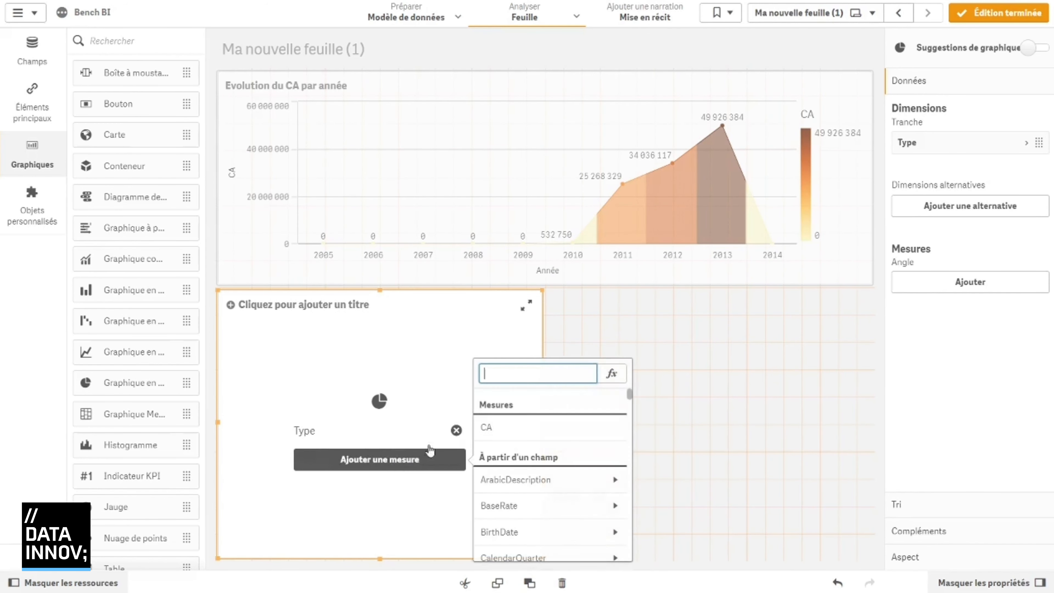
click(498, 426)
Title the pie chart "Répartition des ventes selon le type de vente".
click(346, 303)
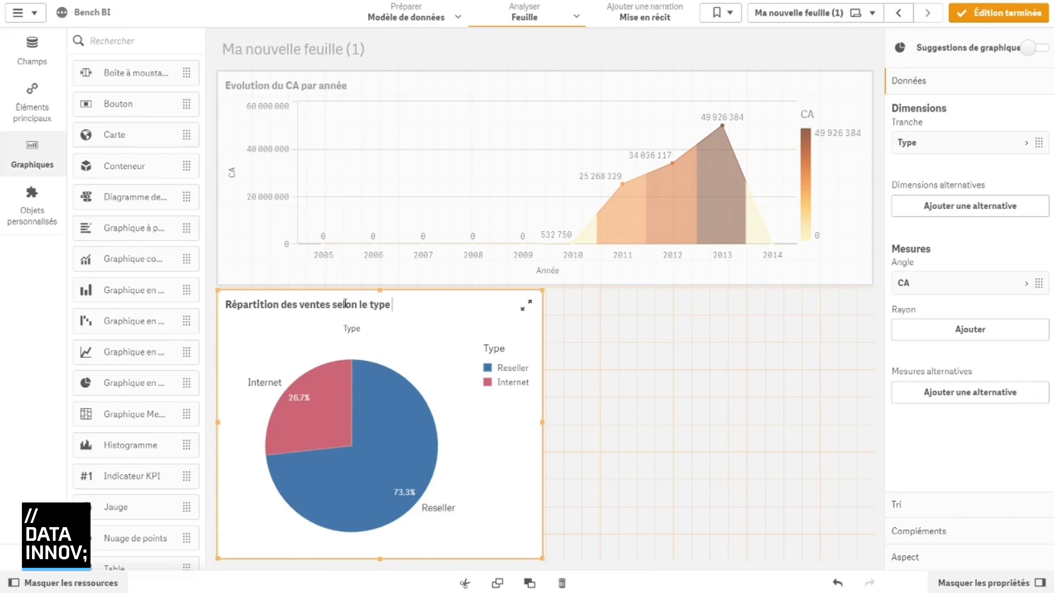
key(Return)
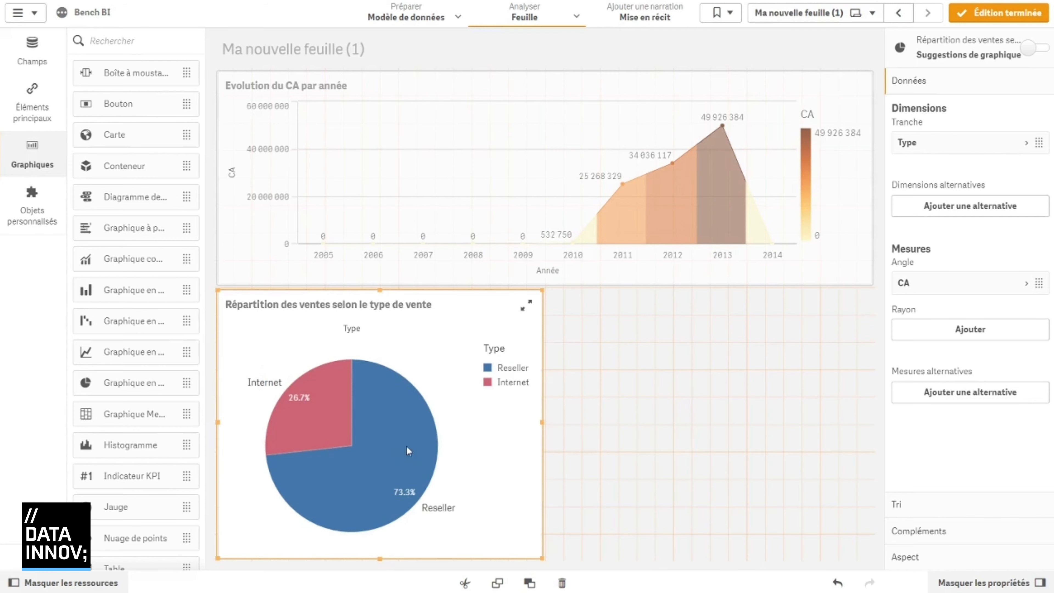
click(649, 411)
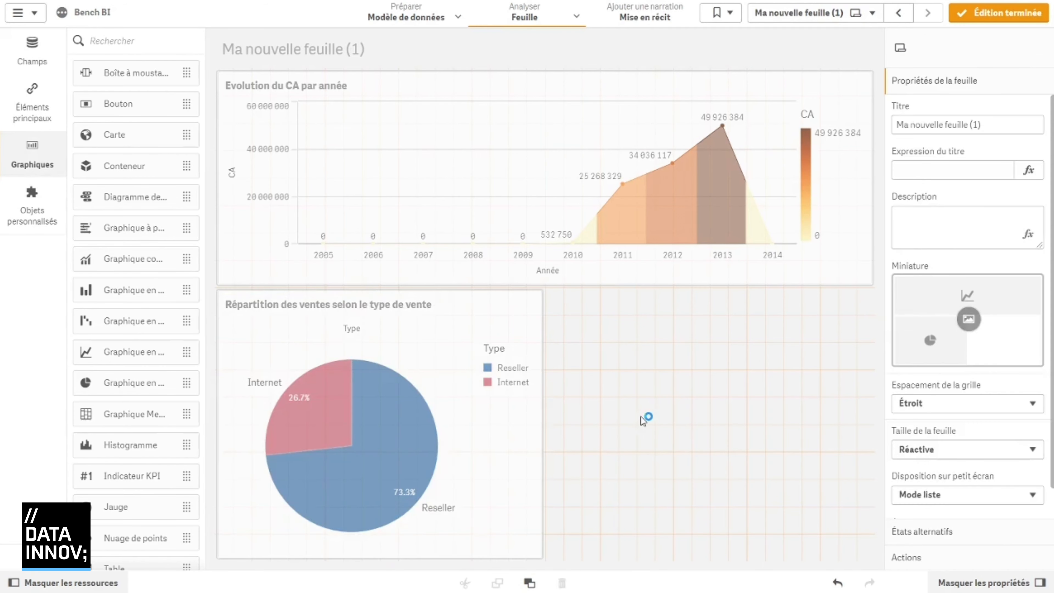
View the pie chart full screen, restore it to the sheet and make it slightly narrower.
click(526, 306)
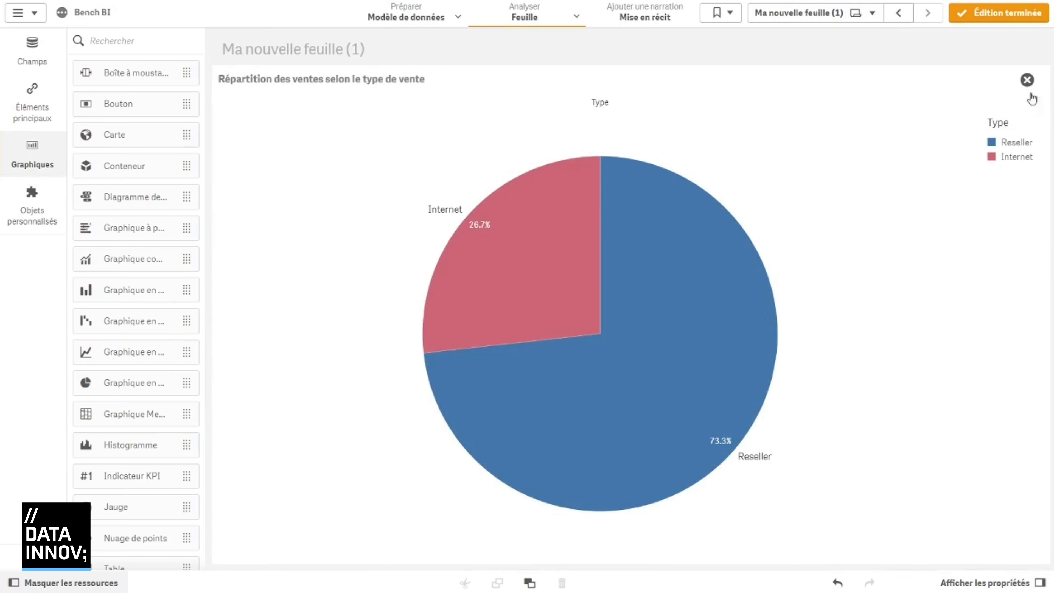
click(1028, 81)
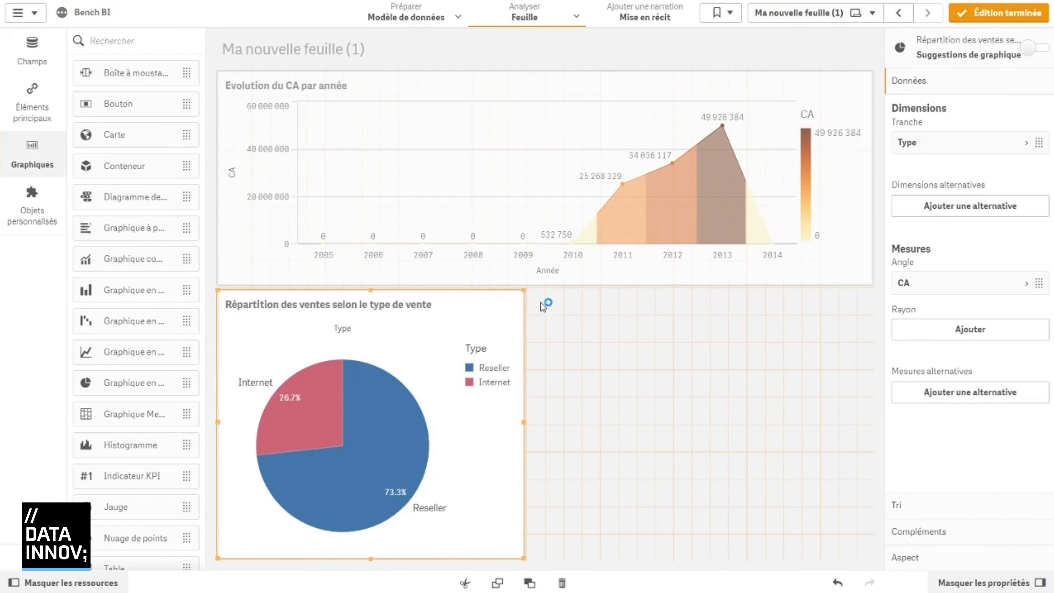
click(552, 314)
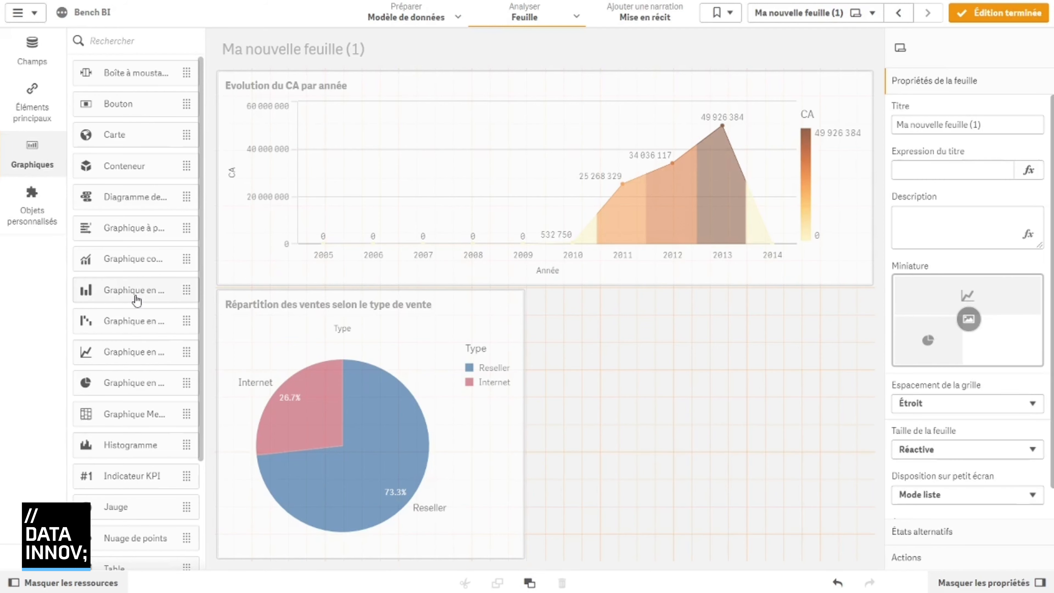
Add a treemap in the empty area beside the pie chart, using the FrenchCountryRegionName dimension and the CA measure.
scroll(138, 300, down, 3)
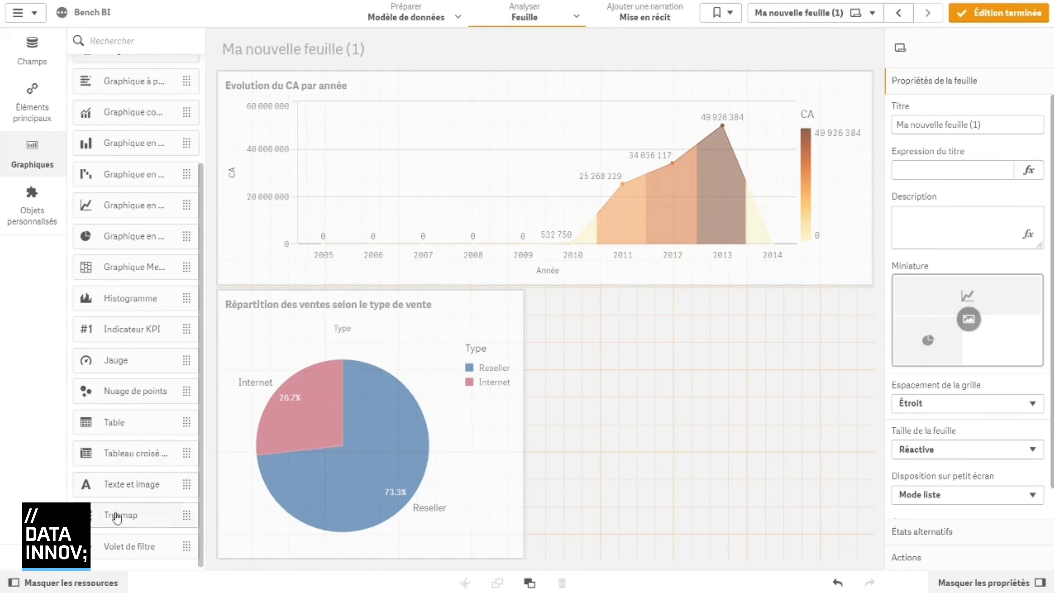
drag(124, 515, 630, 405)
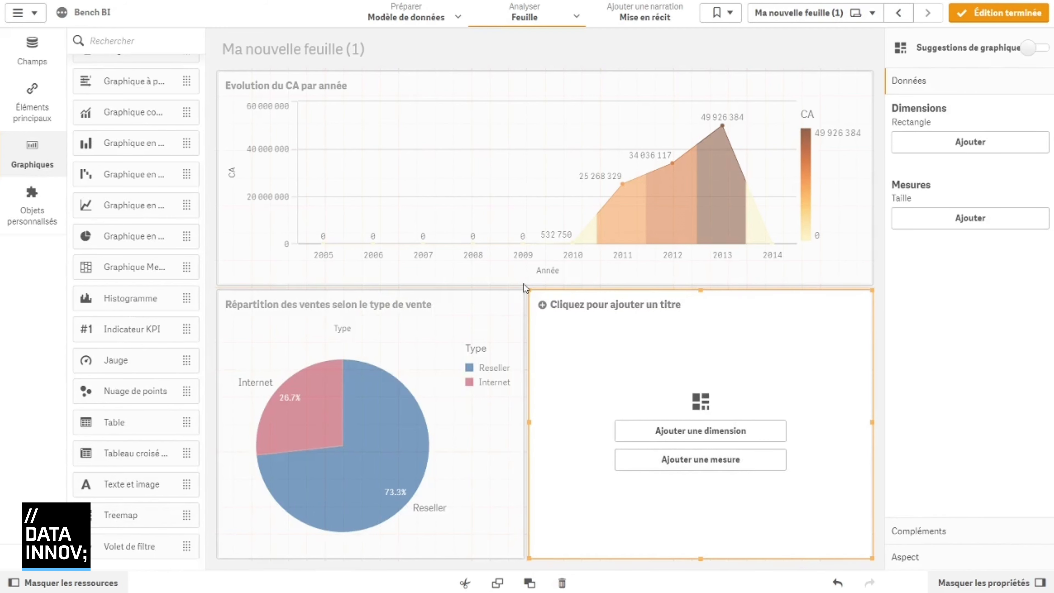
click(702, 439)
text(count)
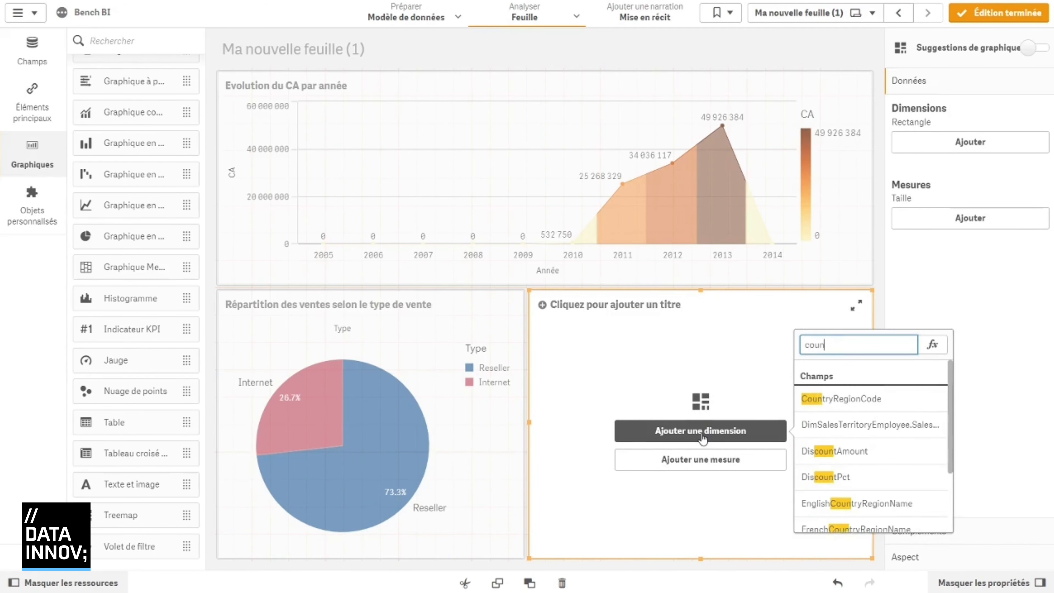
key(BackSpace)
key(BackSpace)
key(BackSpace)
key(BackSpace)
key(BackSpace)
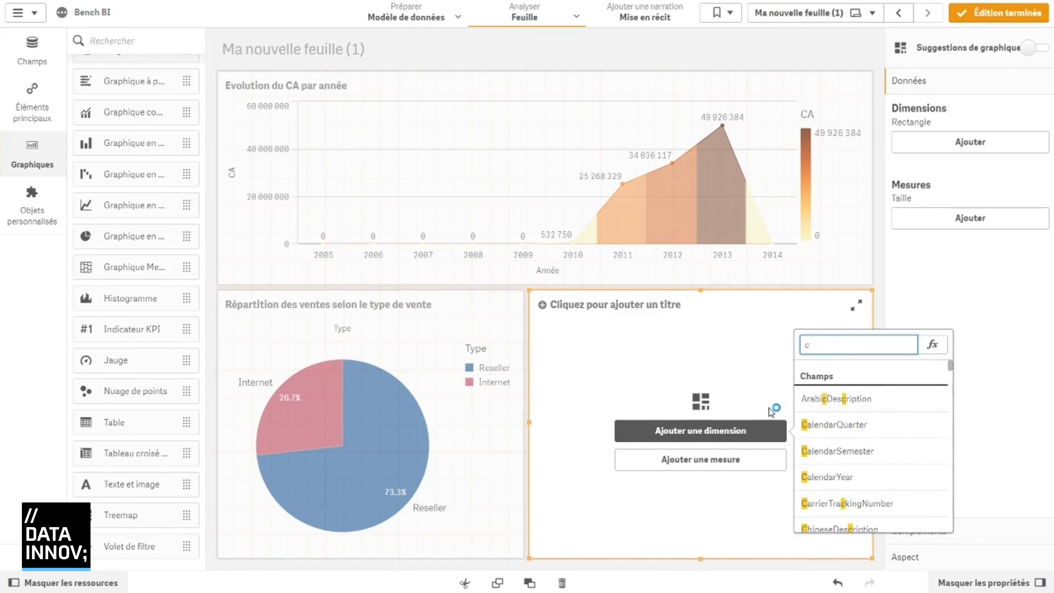
text(pa)
key(BackSpace)
key(BackSpace)
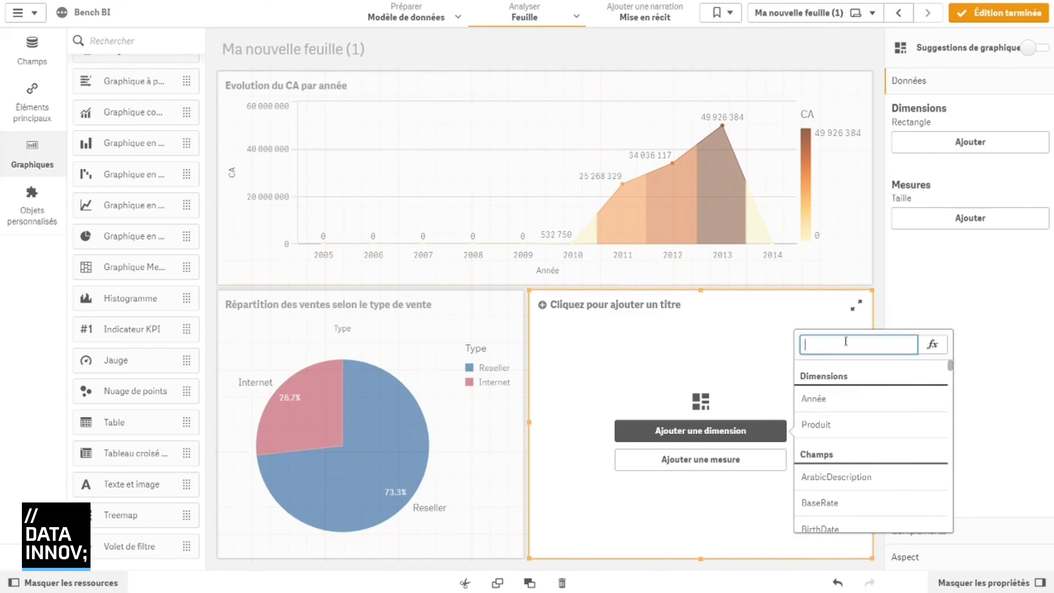
text(frenchco)
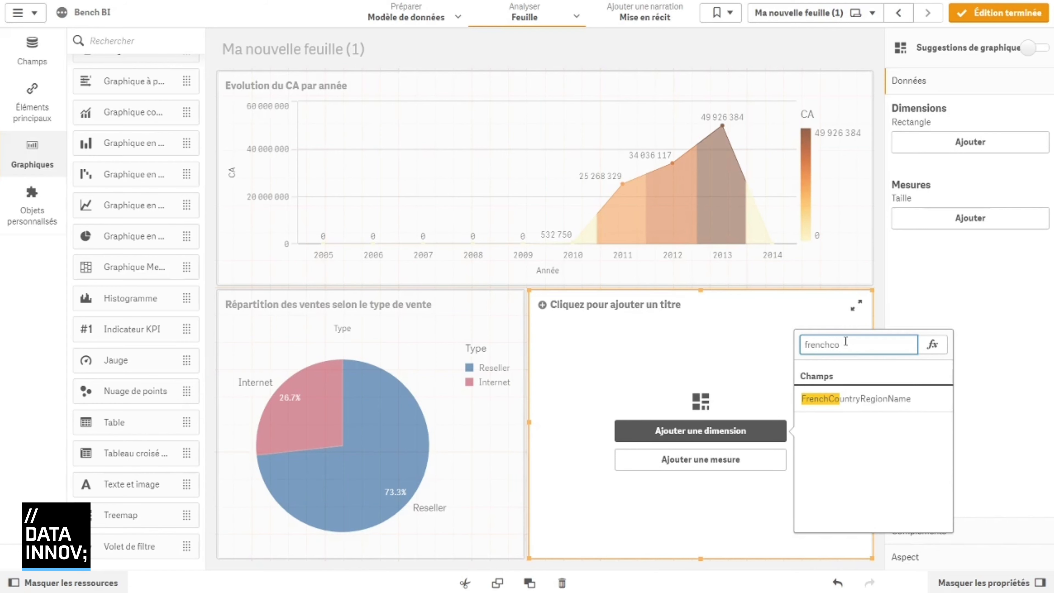
click(847, 398)
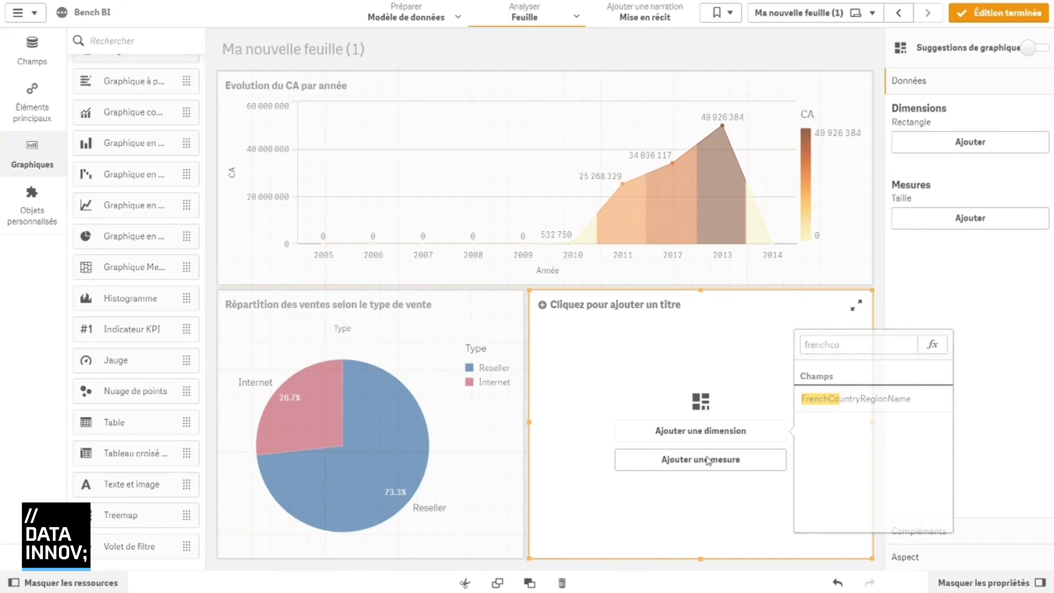
click(815, 422)
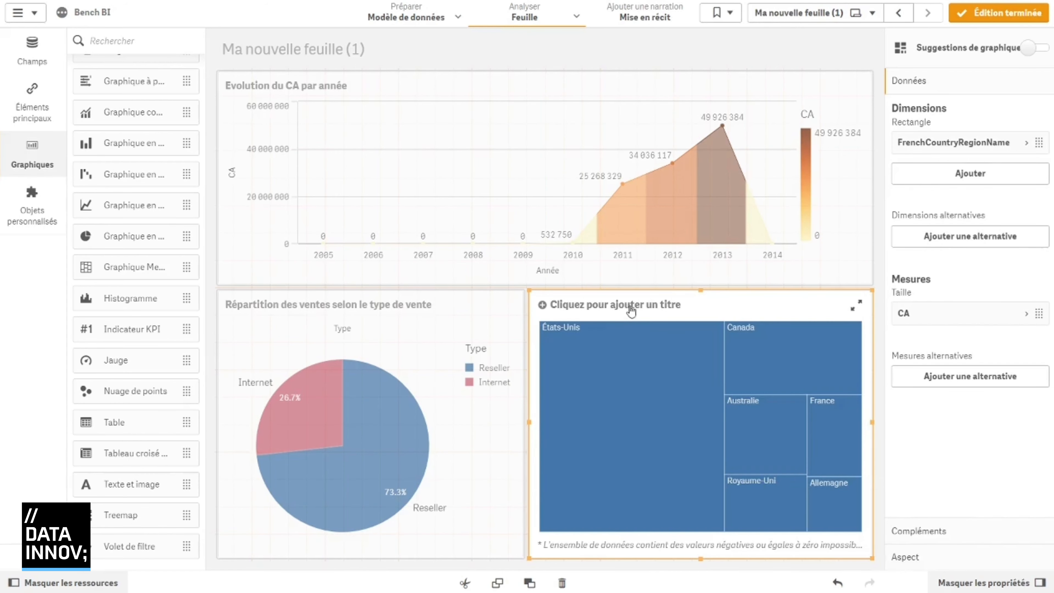
Title the treemap "Nombre de ventes par territoire".
click(629, 304)
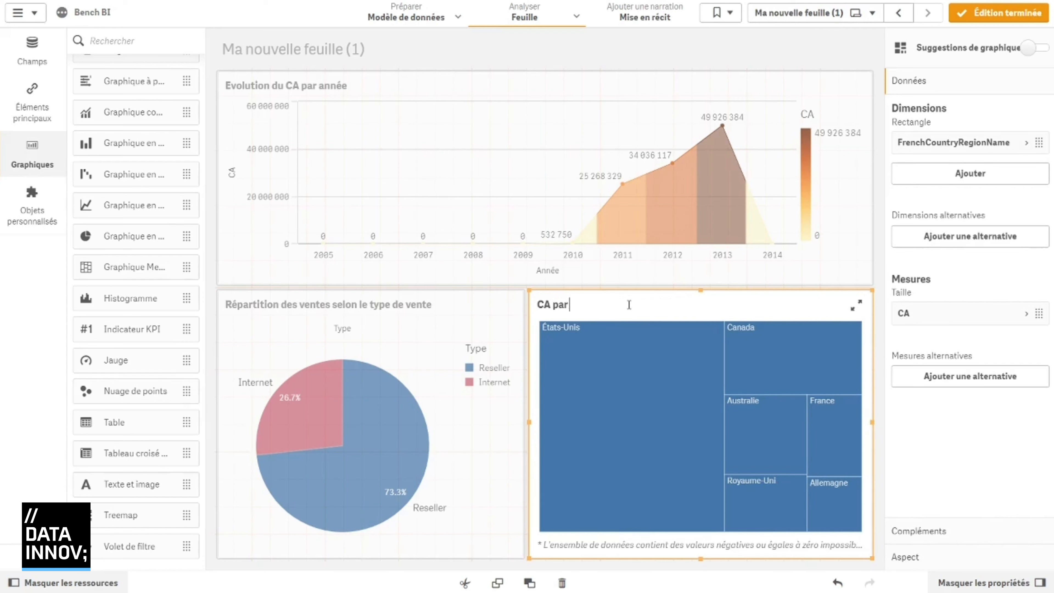
key(ctrl+a)
key(BackSpace)
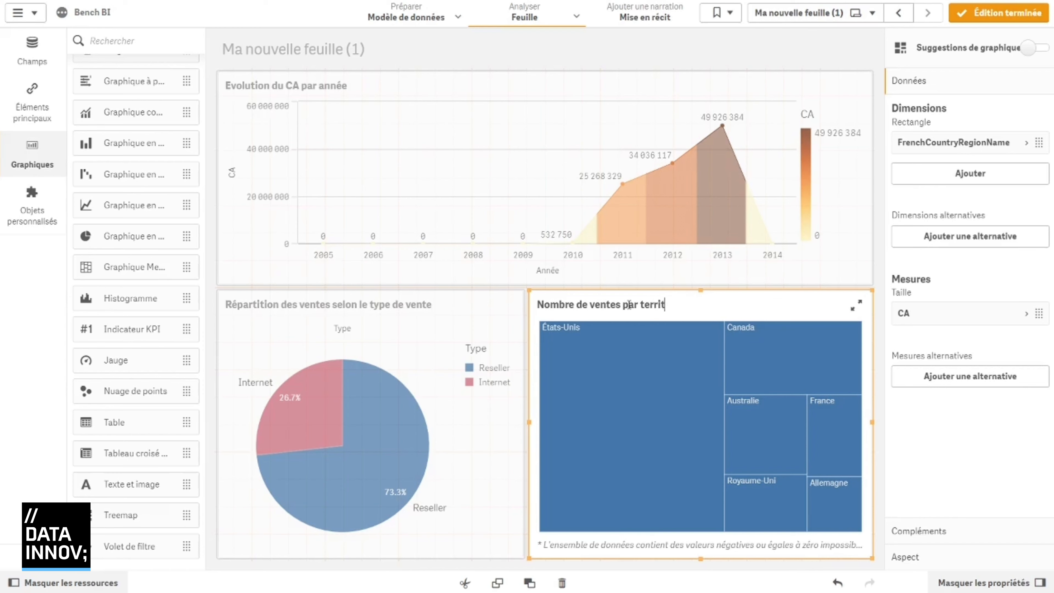
key(Return)
Replace the treemap's CA measure with the Count of SalesOrderNumber.
right_click(912, 312)
click(930, 298)
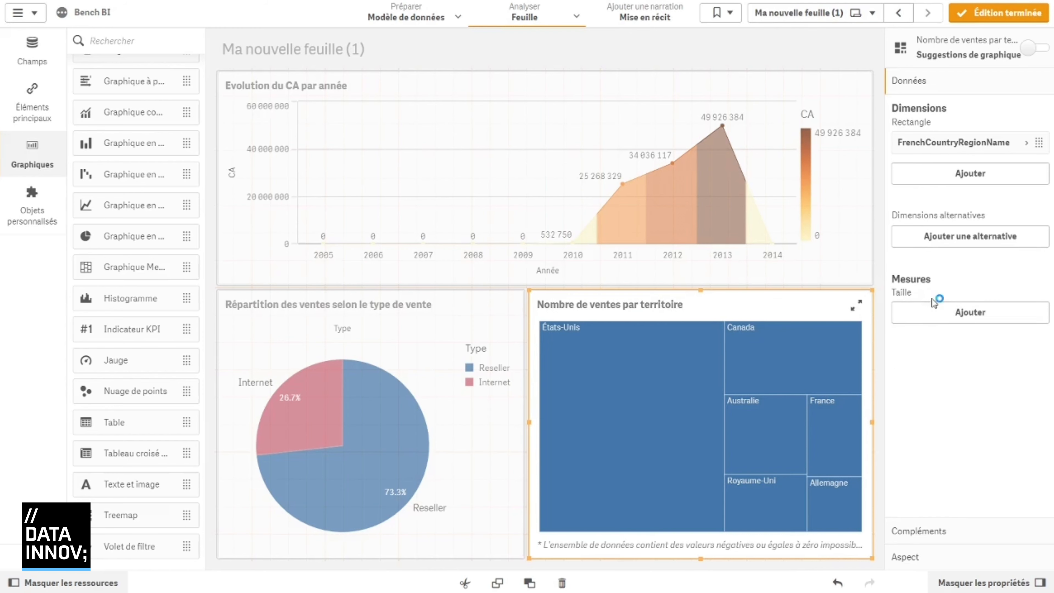
click(929, 312)
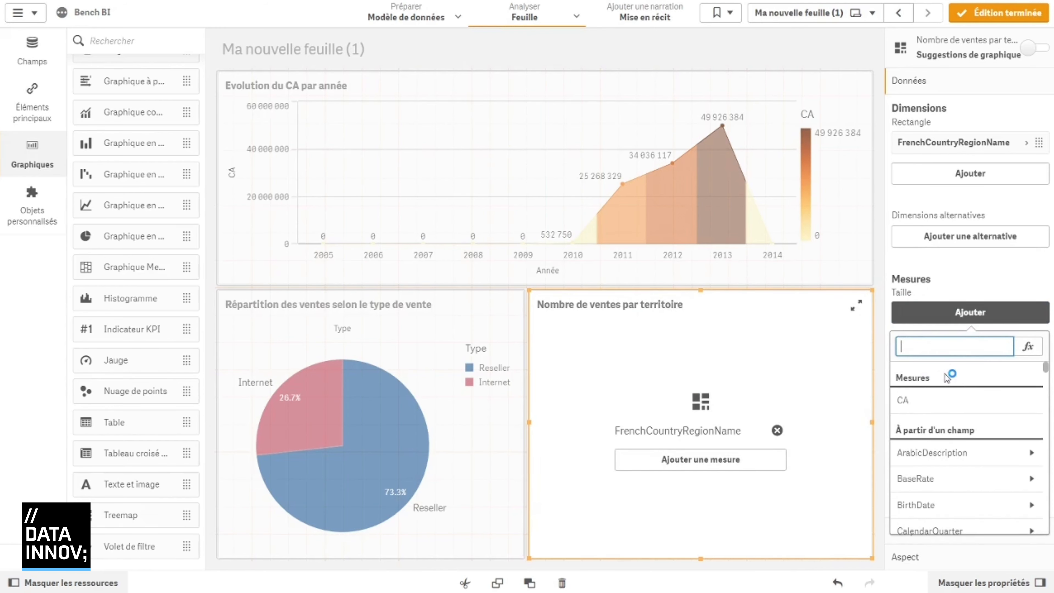
text(ordernu)
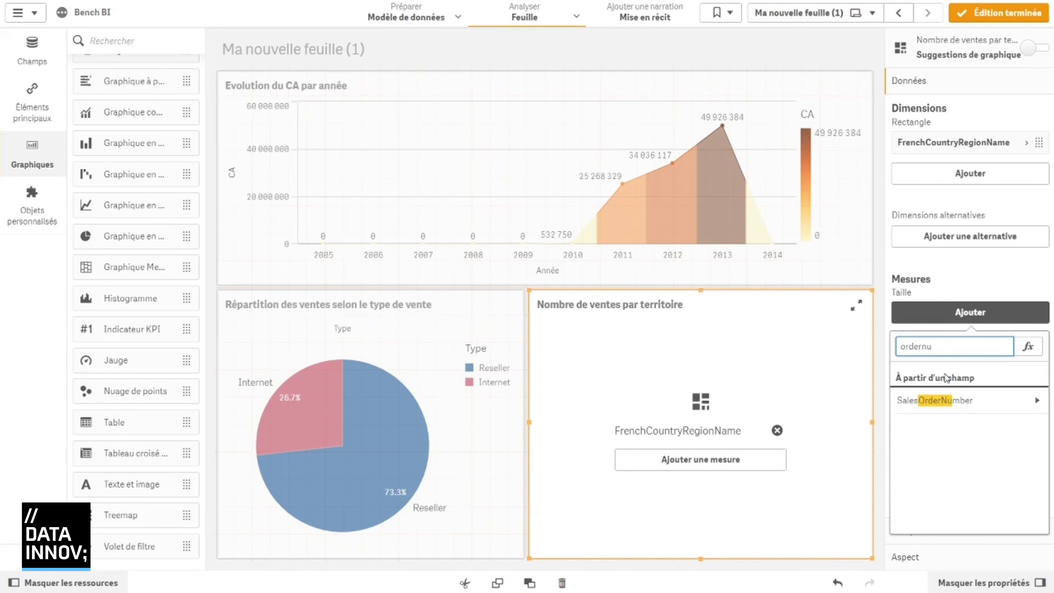
click(947, 400)
click(941, 415)
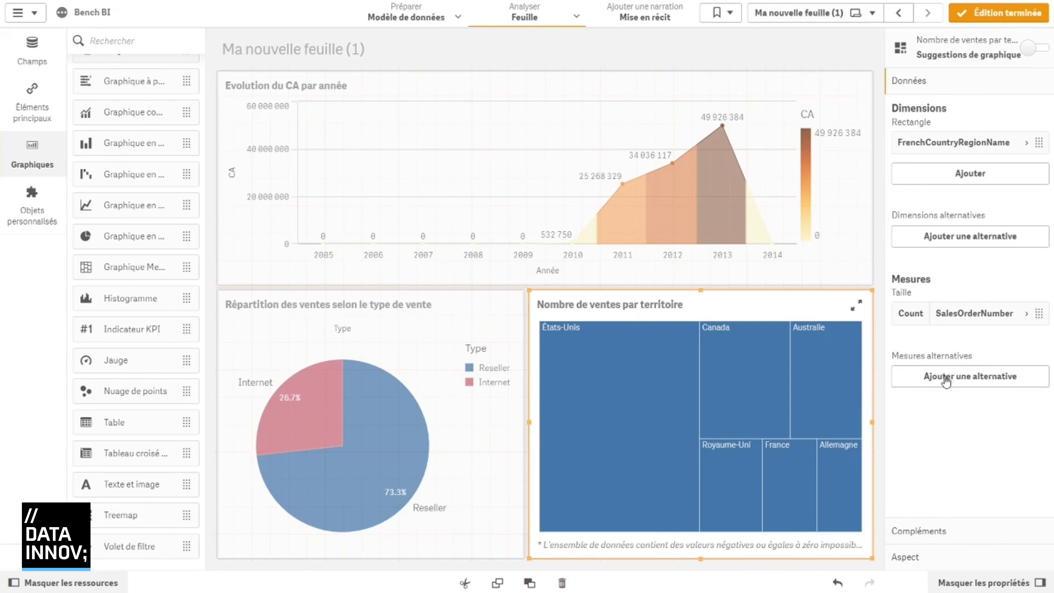
Change the treemap measure's expression to Count(distinct SalesOrderNumber) and label it "Nombre de ventes".
click(933, 355)
text(distinc)
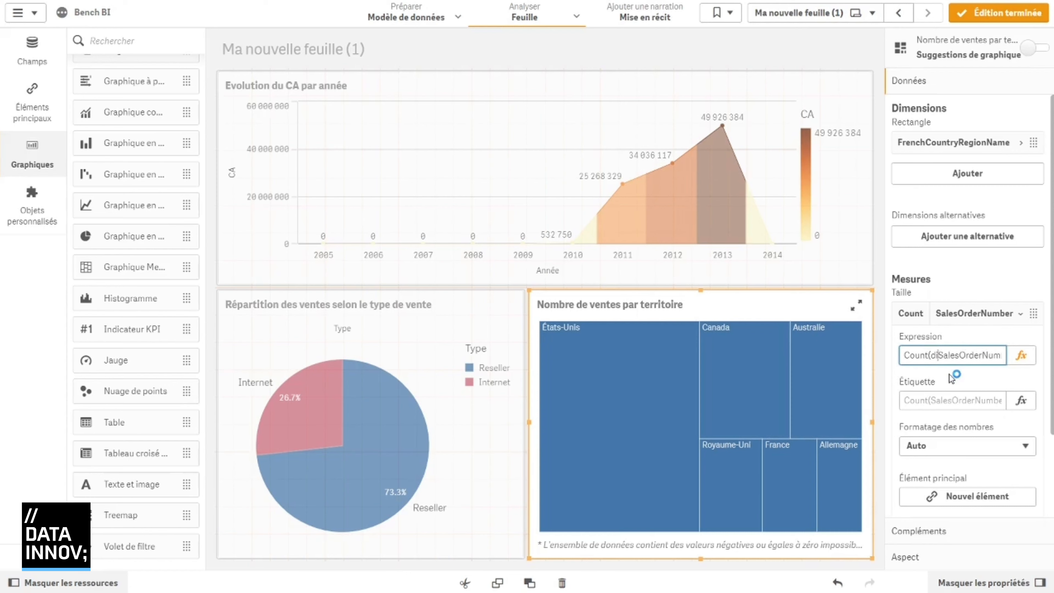
text(t)
click(952, 378)
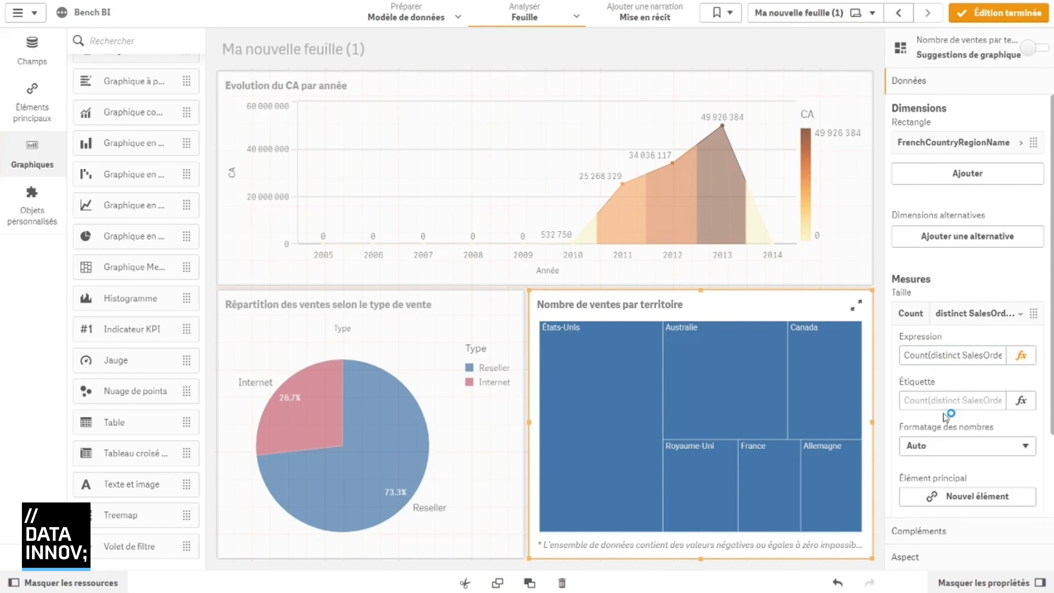
click(952, 402)
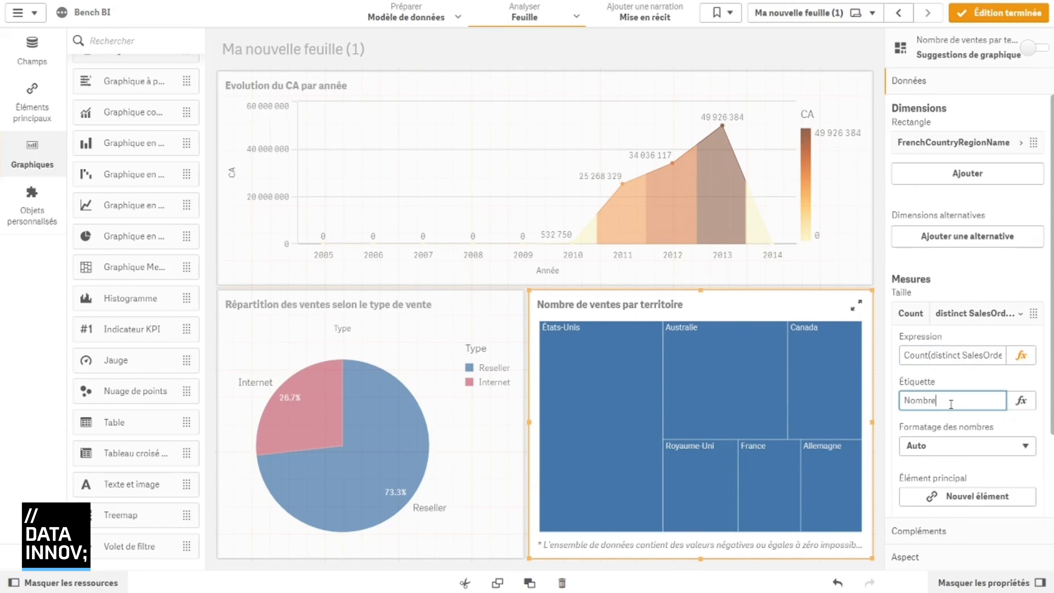
text(Nombre de ventes)
Set the measure's number formatting to Nombre with the simple format 1 000.
click(955, 446)
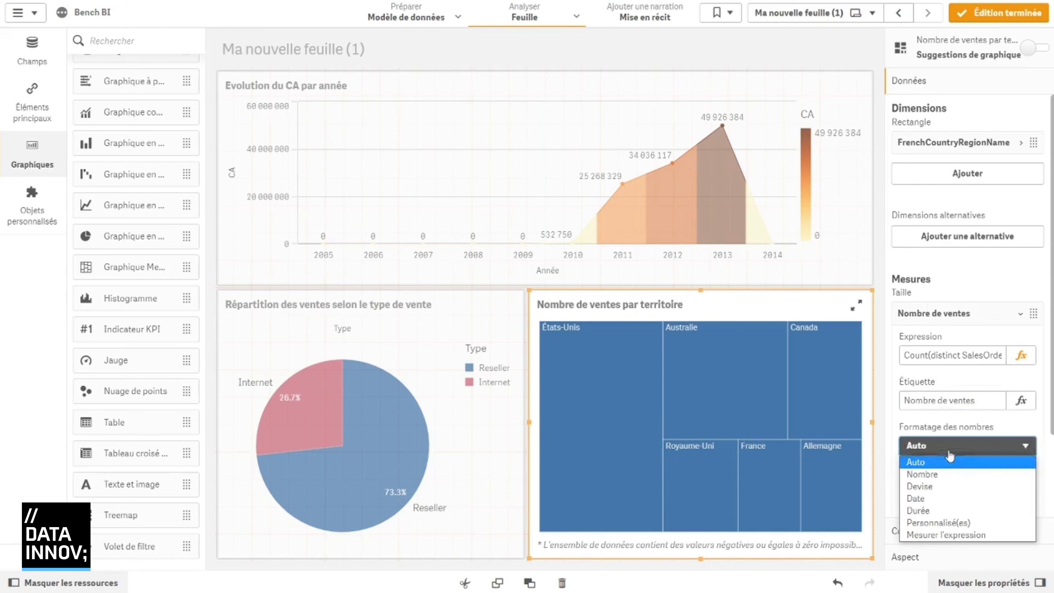
click(947, 460)
scroll(951, 436, down, 3)
click(955, 377)
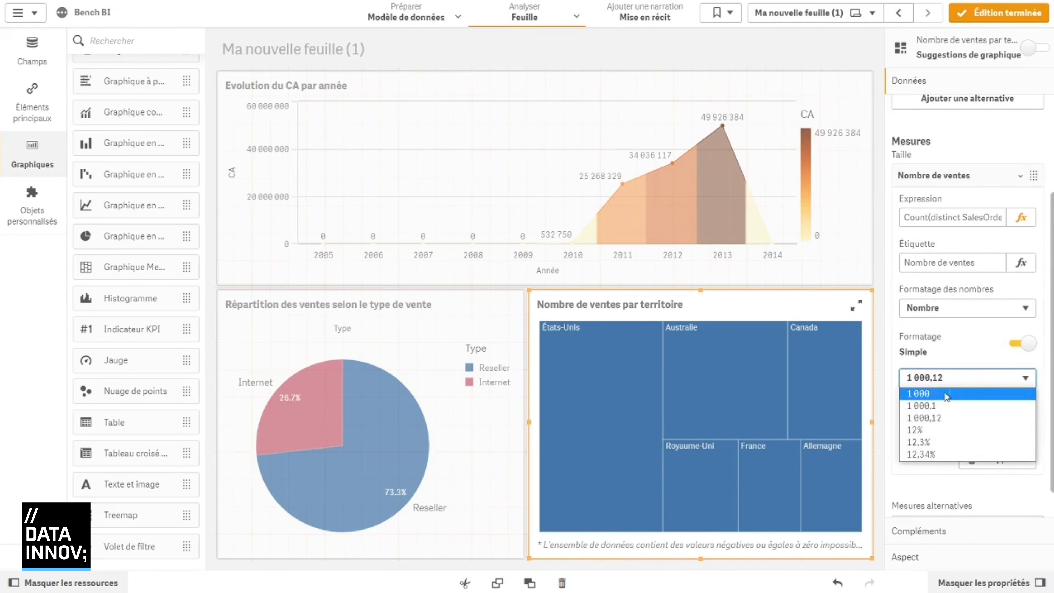
click(943, 395)
Save the treemap's measure as a master measure named "Nombre de ventes".
scroll(949, 415, down, 1)
click(953, 400)
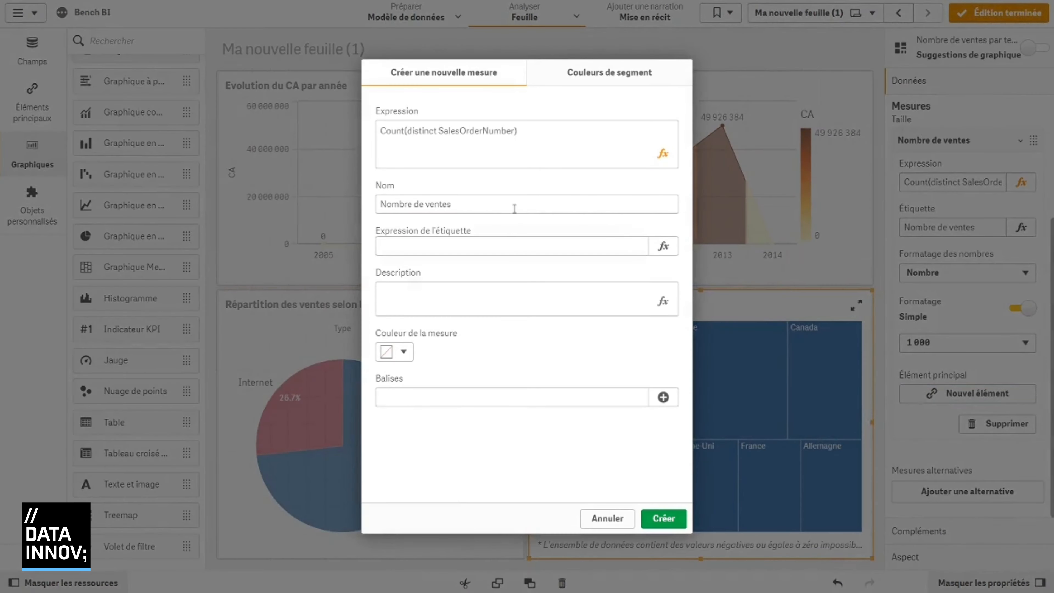
click(664, 519)
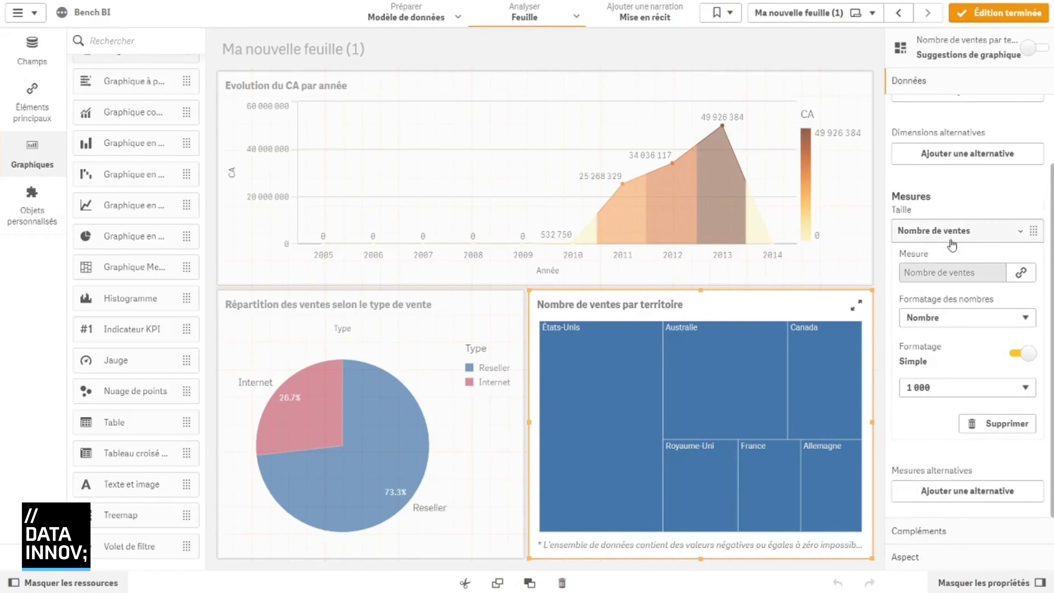
click(949, 237)
Label the treemap's country dimension "Pays" and save it as a master dimension.
click(934, 142)
click(934, 231)
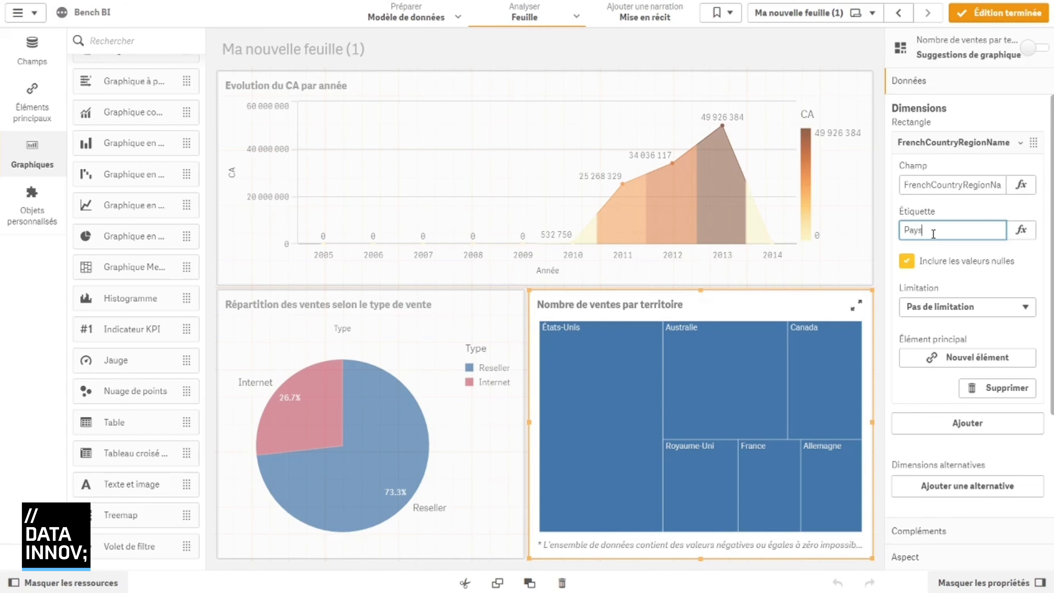
click(955, 358)
click(627, 466)
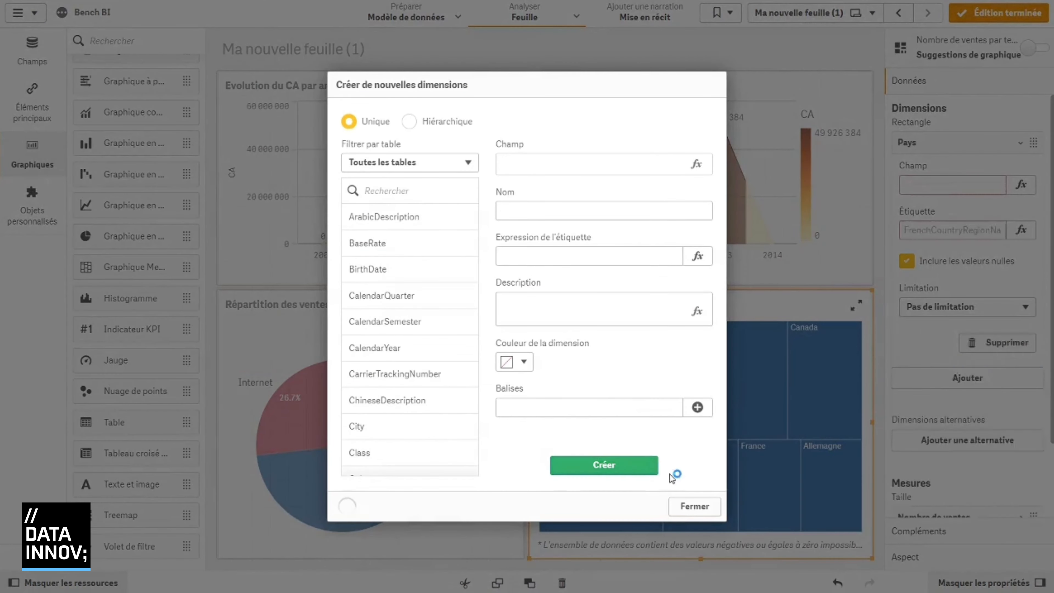
click(694, 506)
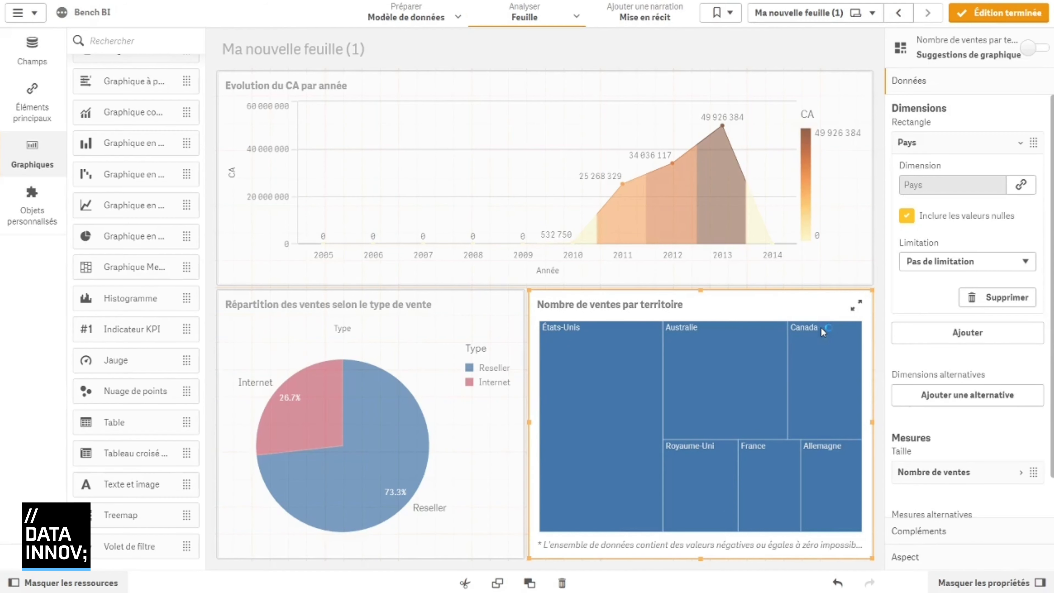
Return to the first sheet and narrow the CA KPI from its left side to free space beside it.
click(667, 47)
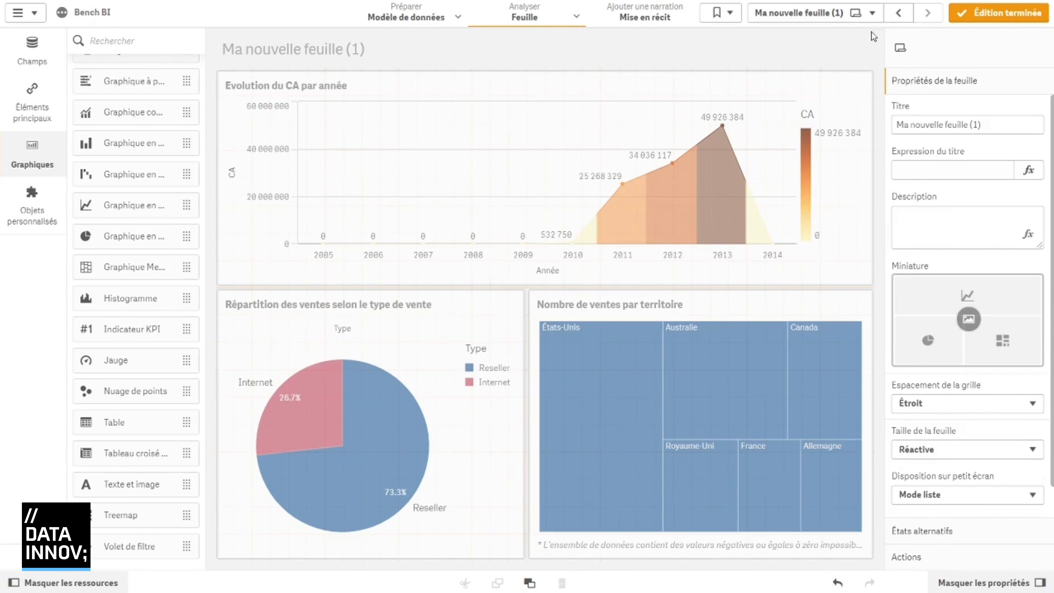
click(409, 138)
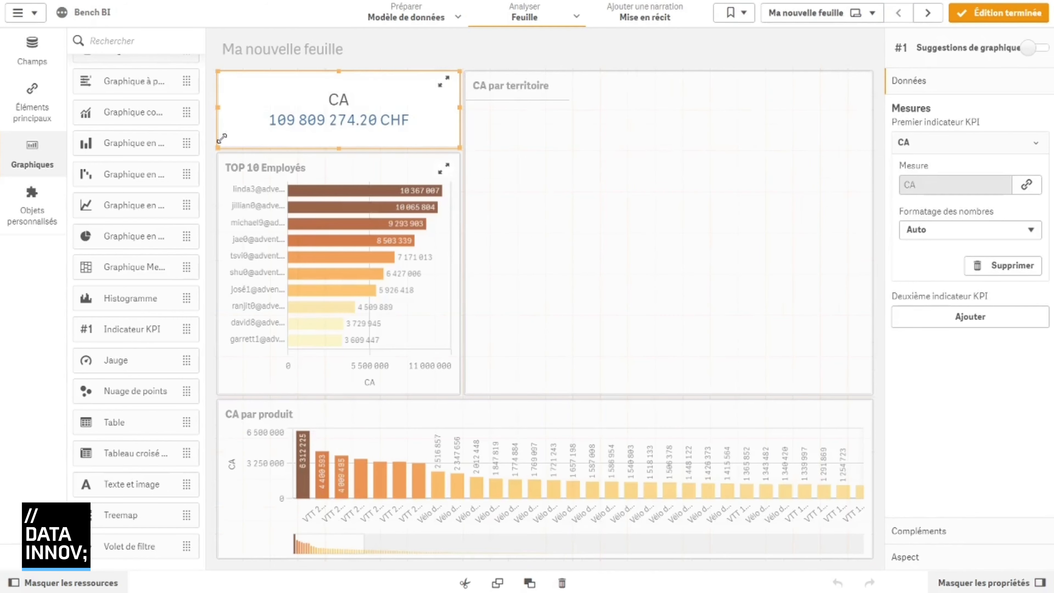
drag(219, 145, 304, 144)
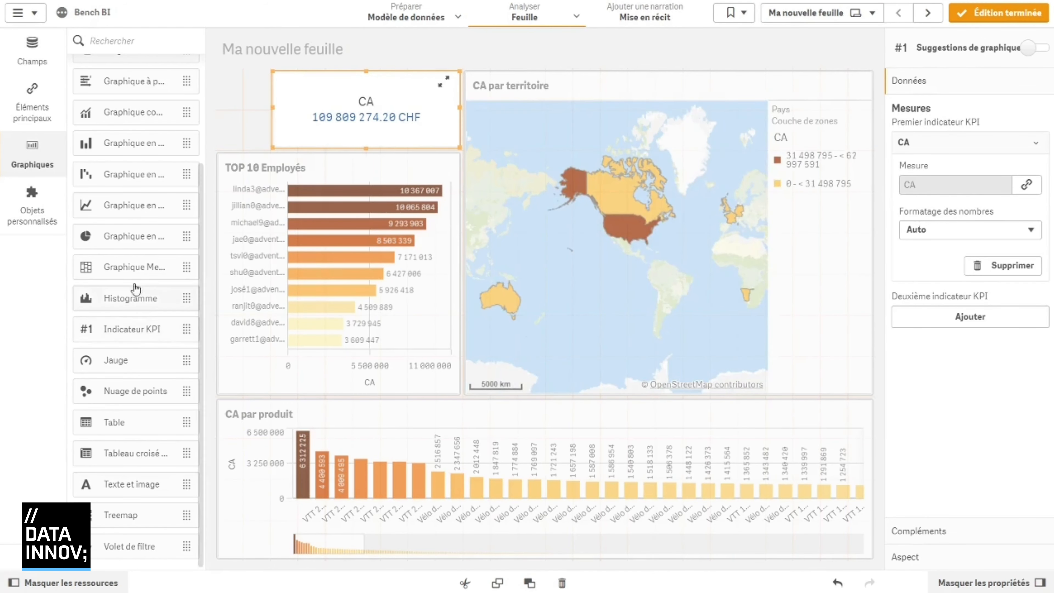
Add a filter pane in the free space beside the CA KPI, using the Pays dimension.
drag(112, 549, 252, 100)
click(932, 142)
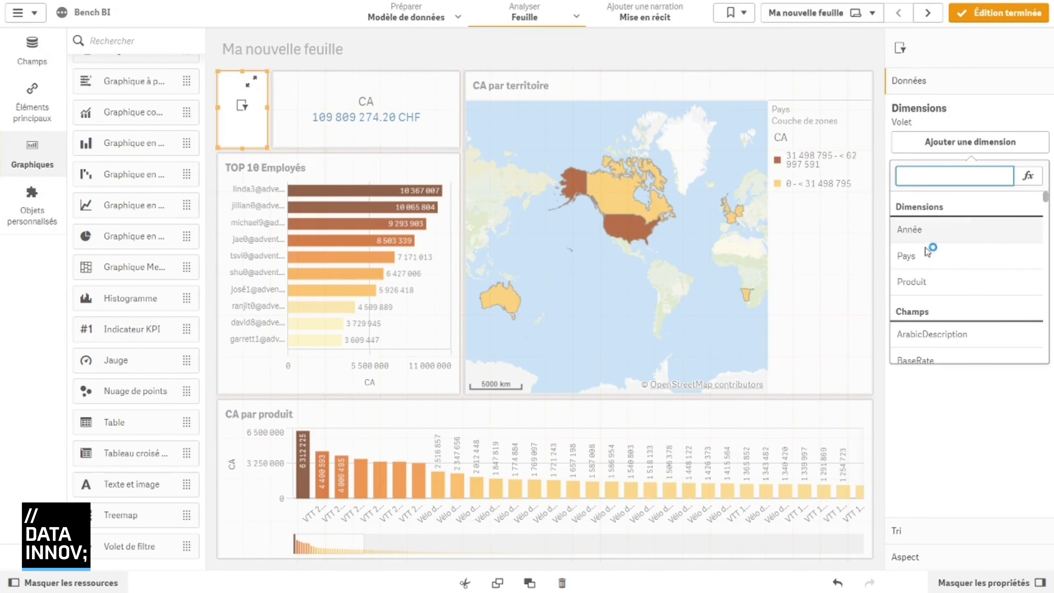
click(940, 265)
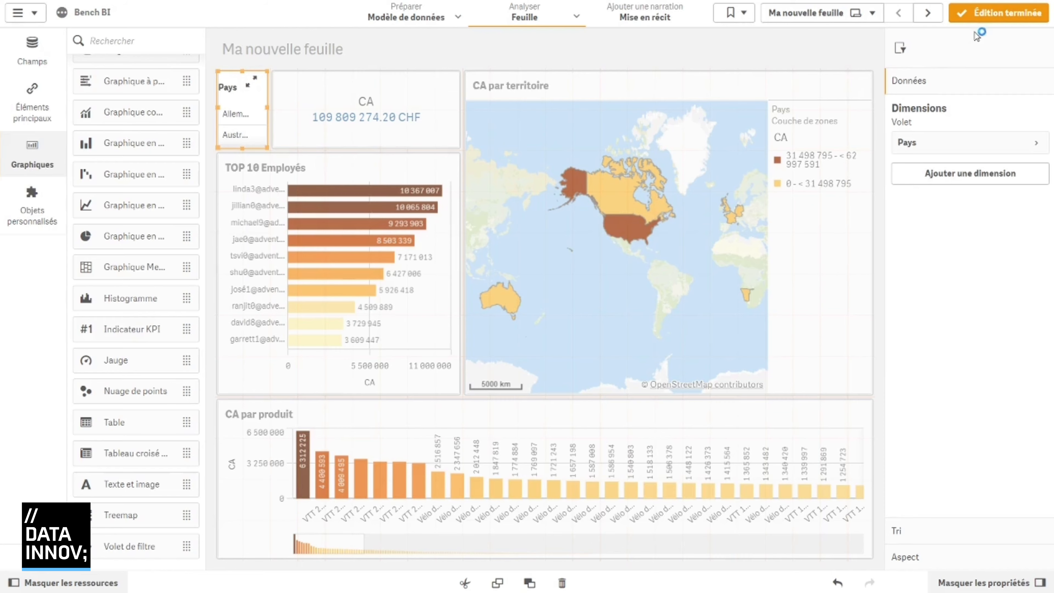
Finish editing the sheet and filter the dashboard on Allemagne in the Pays filter pane.
click(985, 19)
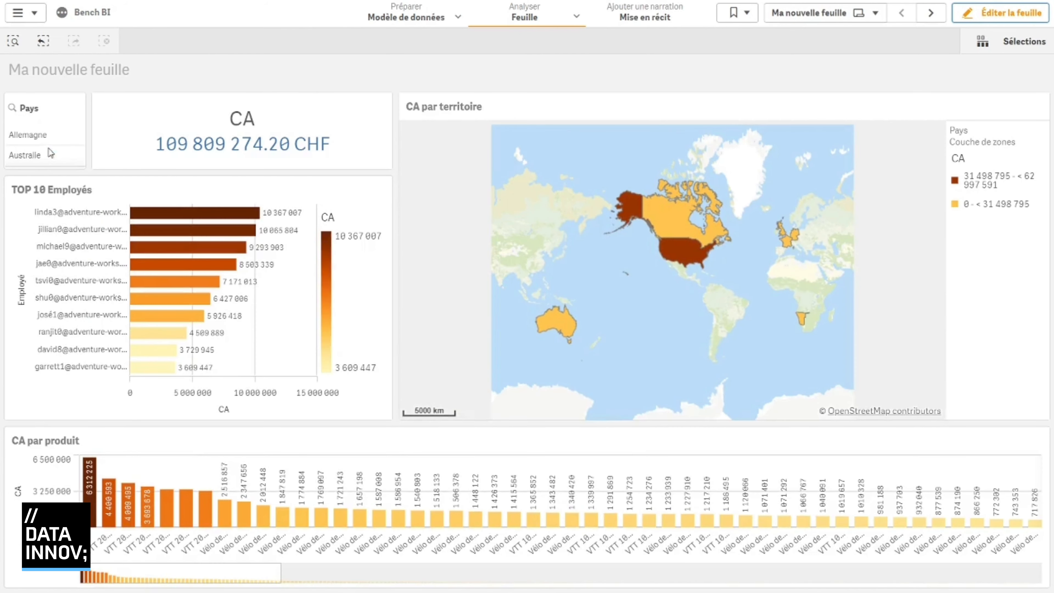
click(42, 136)
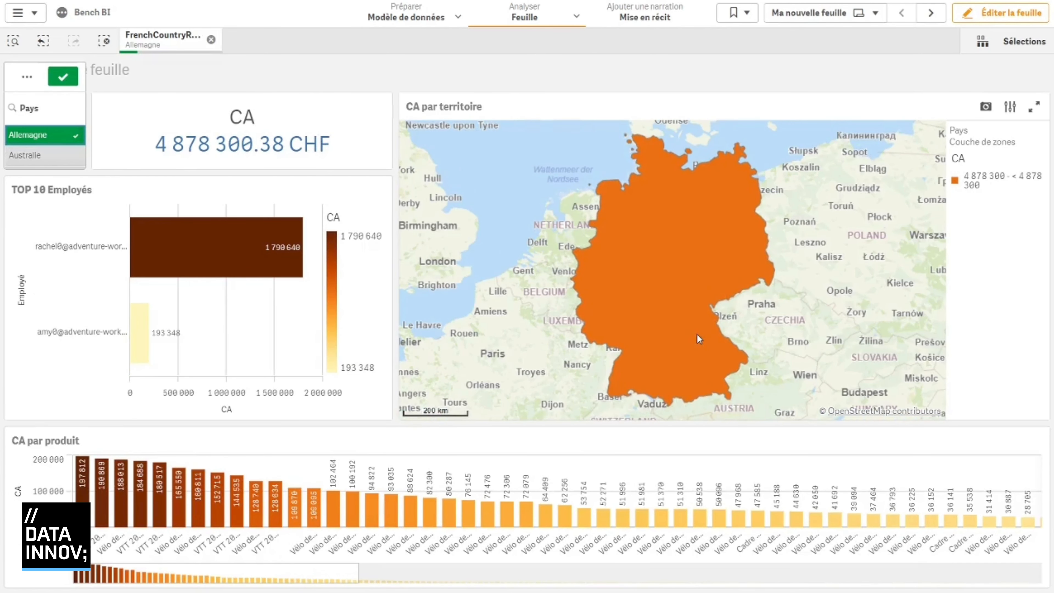
mouse_move(676, 244)
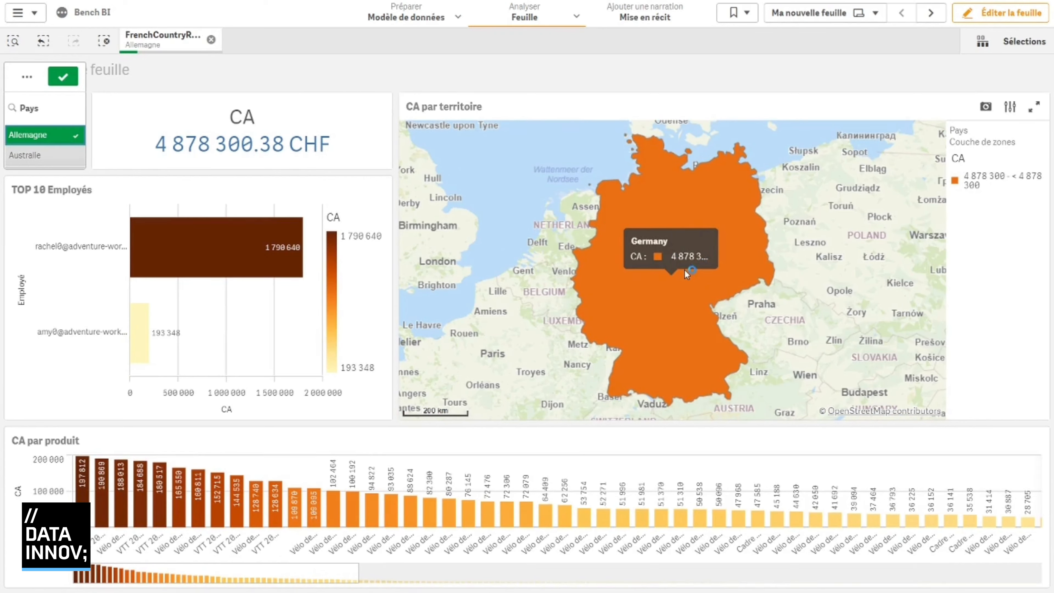
mouse_move(80, 274)
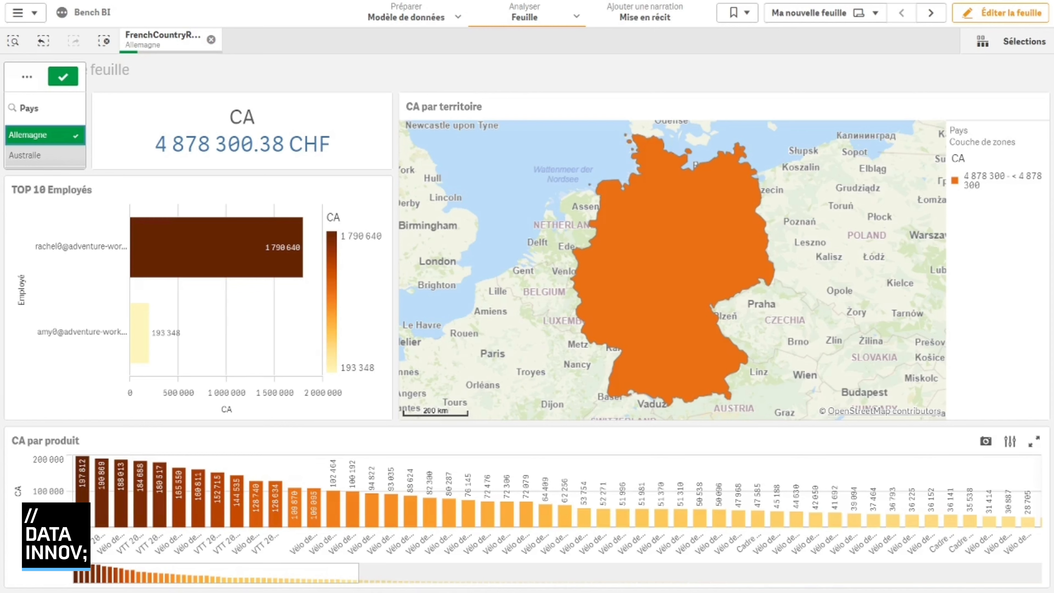
mouse_move(83, 512)
Check the second sheet's charts under the Allemagne selection and reopen that sheet for editing.
click(932, 15)
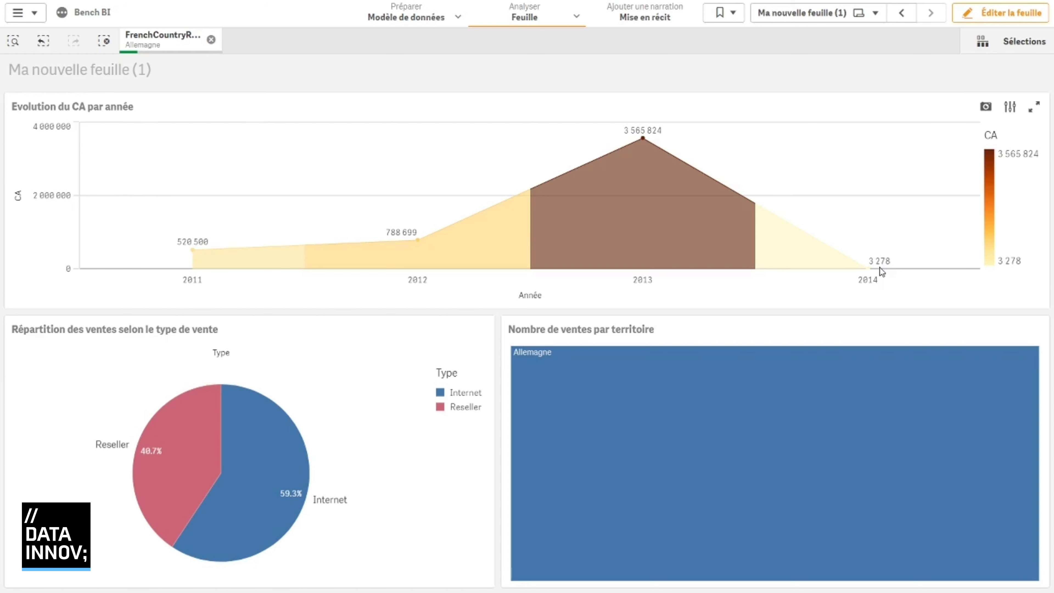
click(870, 274)
click(968, 14)
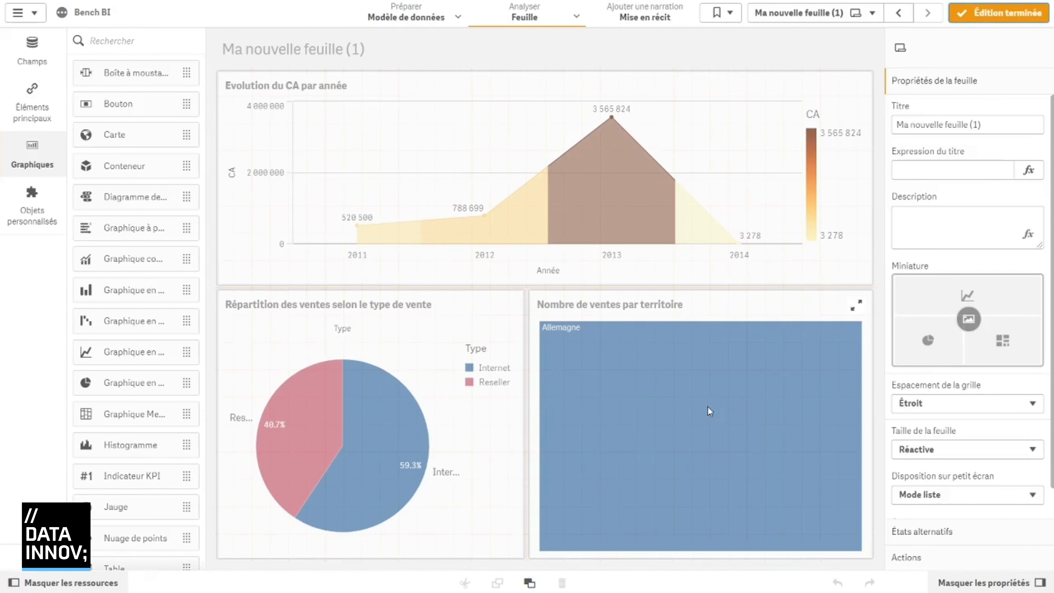
Set the value labels of the Nombre de ventes par territoire treemap to Auto and finish editing the sheet.
click(708, 408)
scroll(966, 499, down, 1)
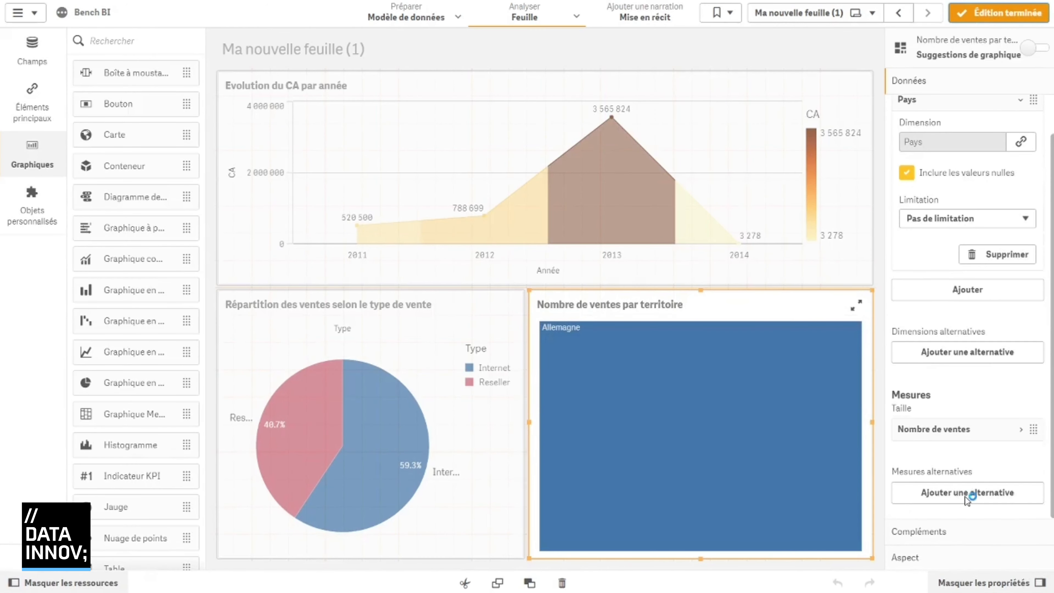
click(919, 564)
click(1034, 281)
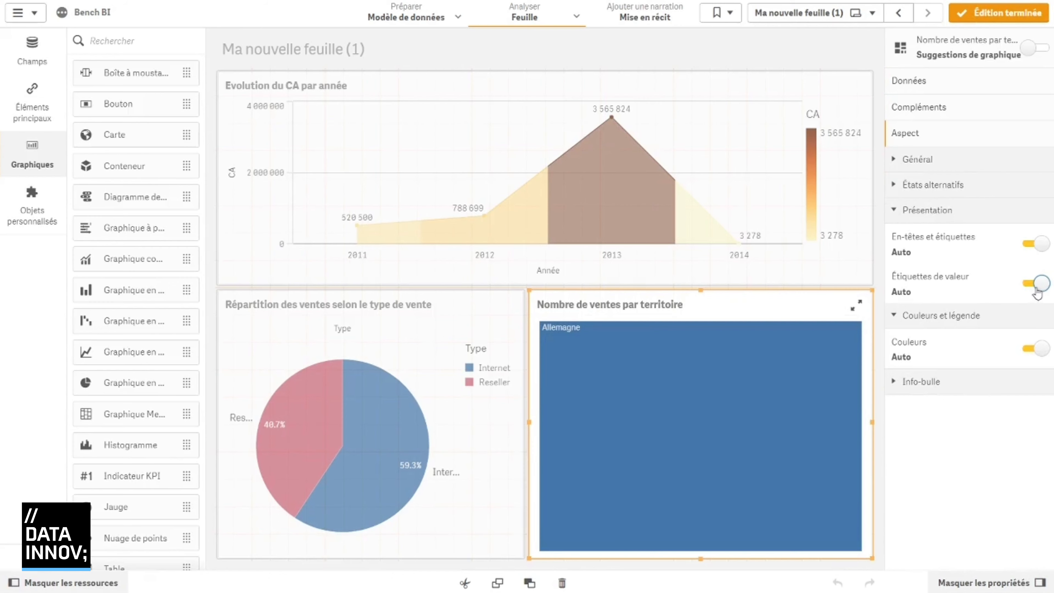
click(1004, 5)
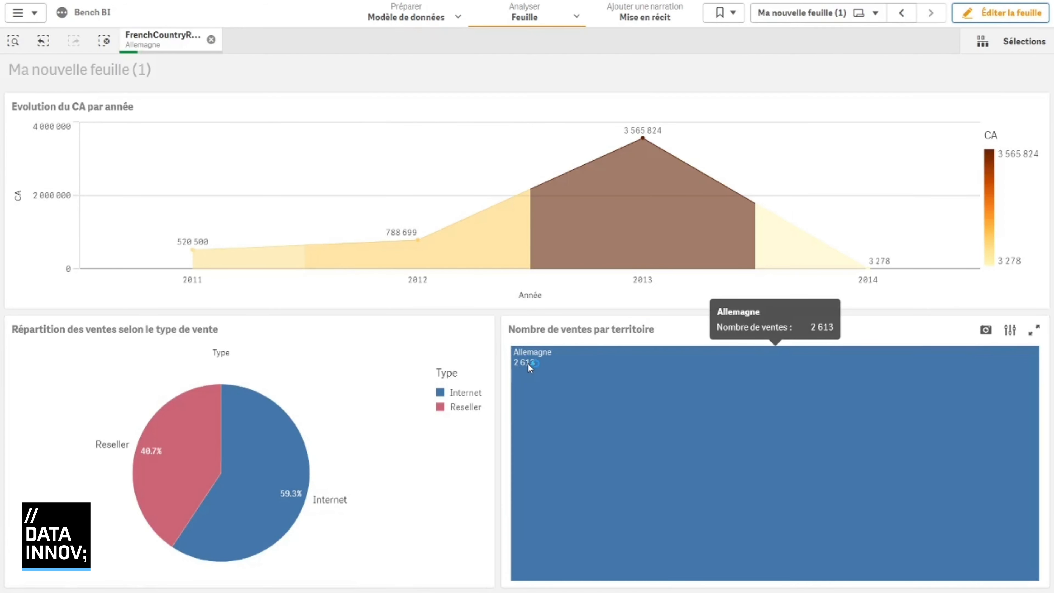
Extend the active country selection with Australie and Canada.
click(164, 44)
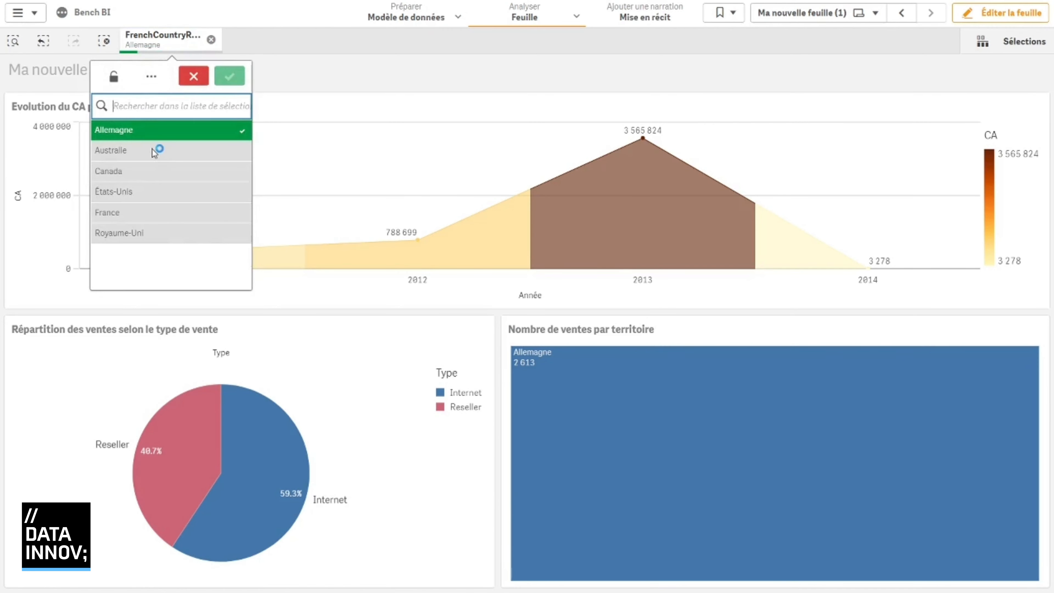
click(149, 156)
click(153, 167)
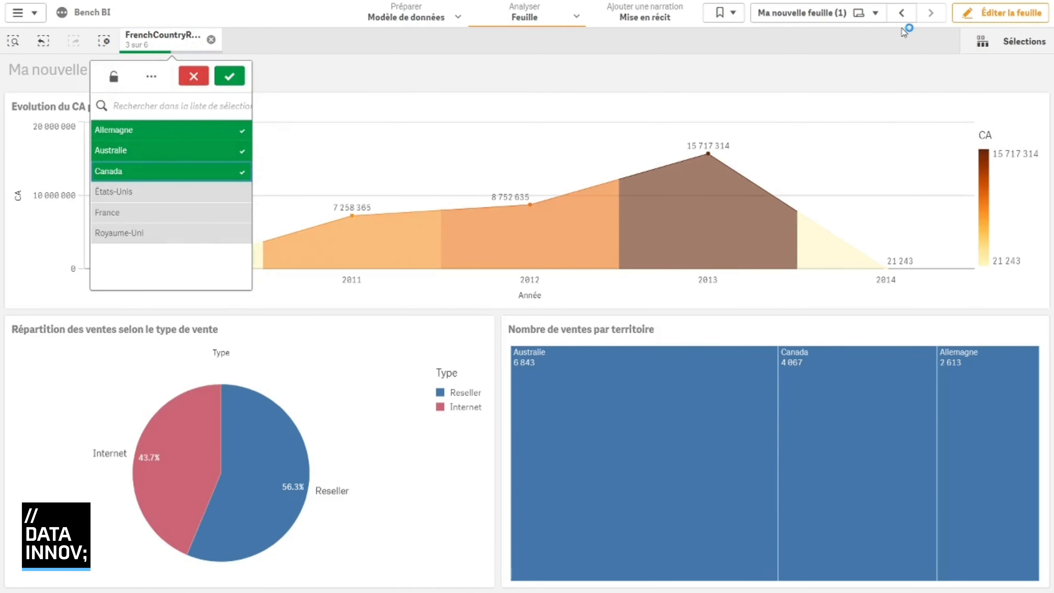
Reopen the sheet for editing, switch the territory treemap to custom colours by dimension (Par dimension), and finish editing.
click(997, 13)
click(726, 468)
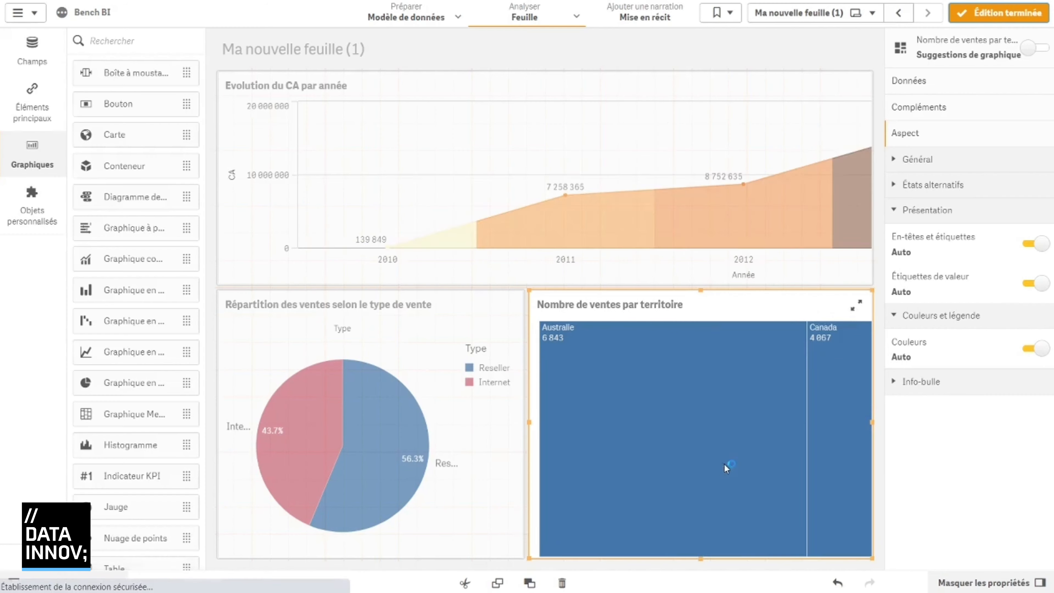
click(1030, 350)
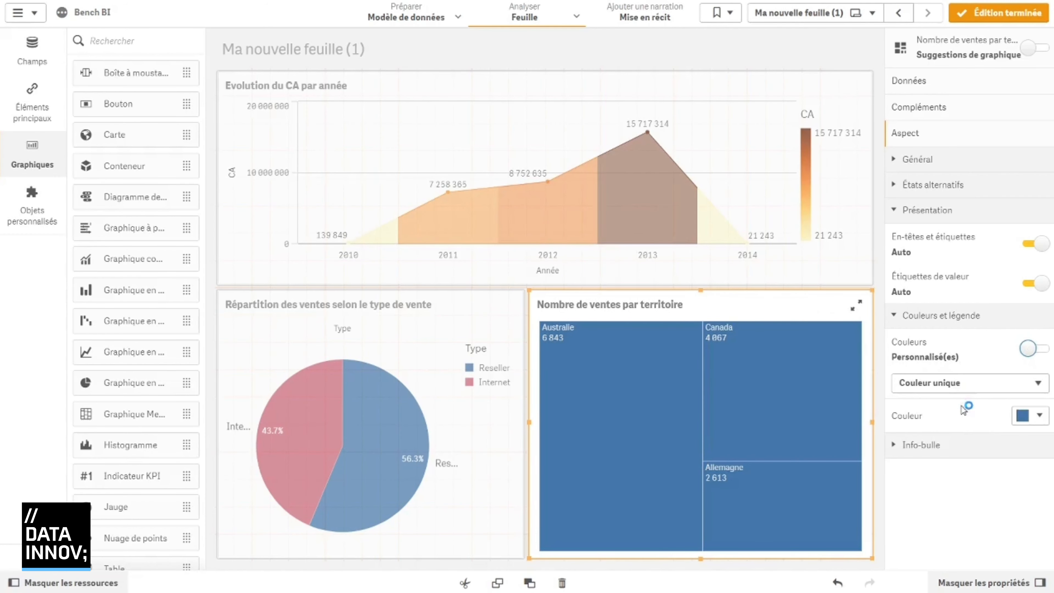
click(966, 383)
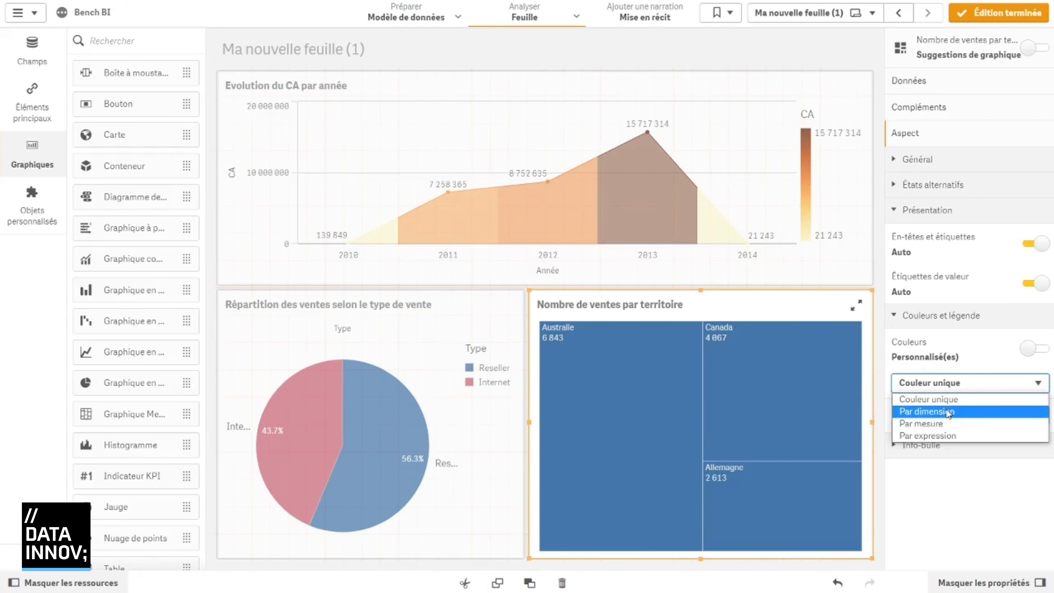
click(950, 412)
click(996, 18)
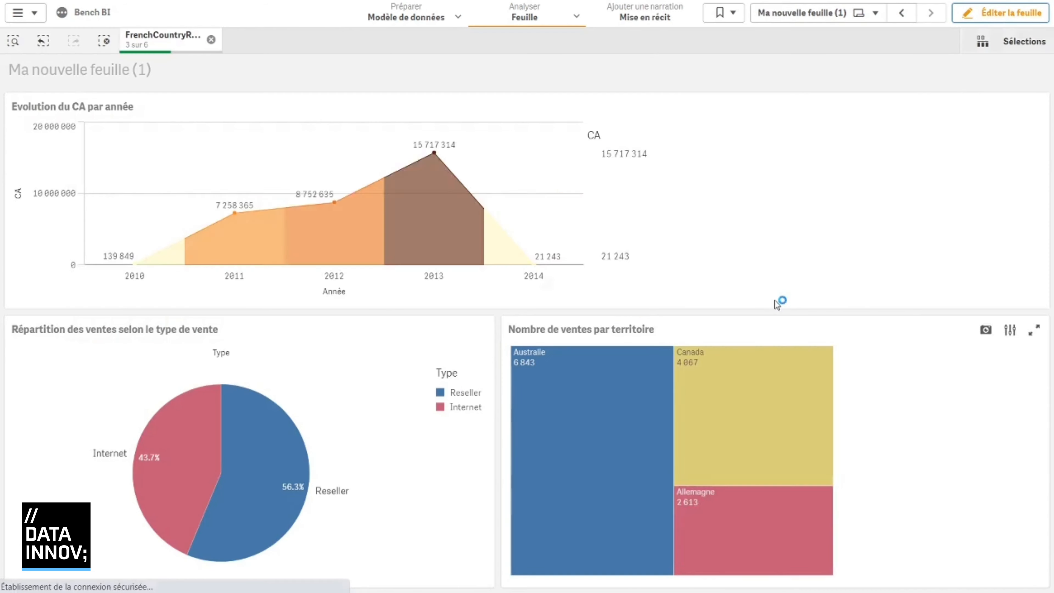
Examine the country details in the territory treemap and return to the first sheet.
click(985, 423)
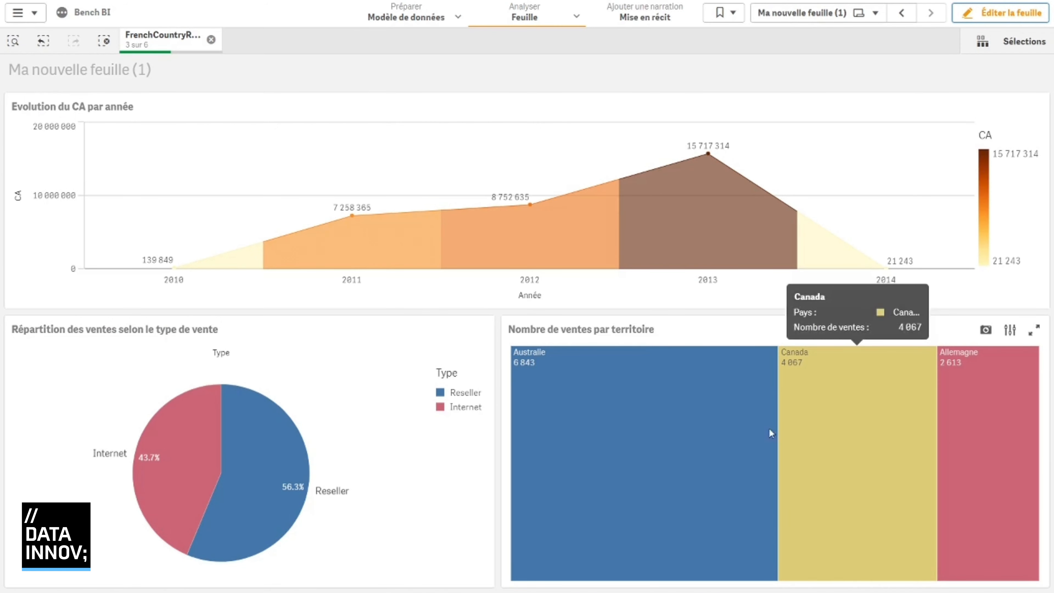
mouse_move(643, 410)
click(902, 13)
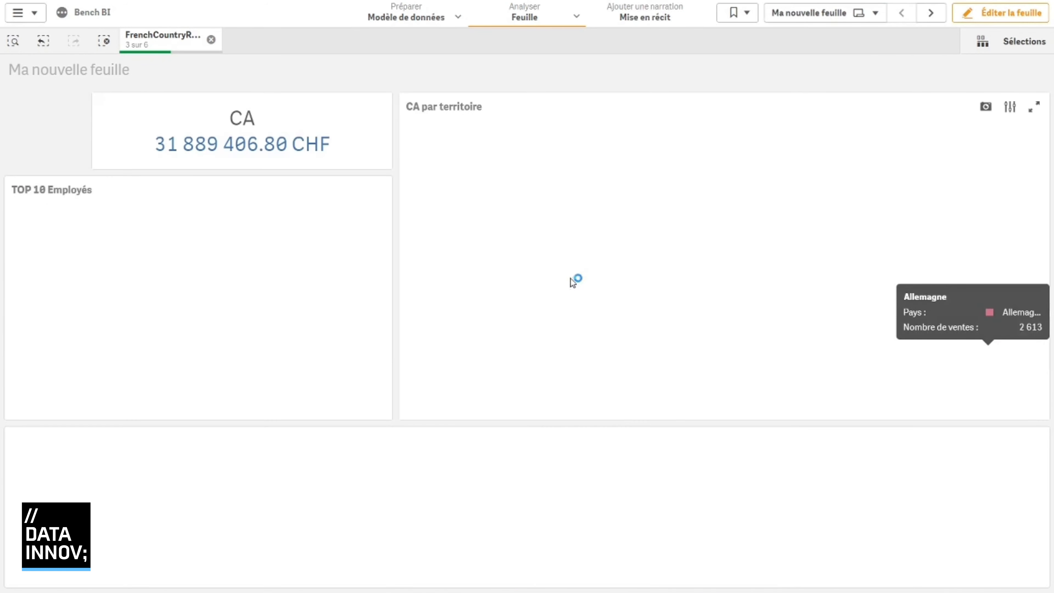